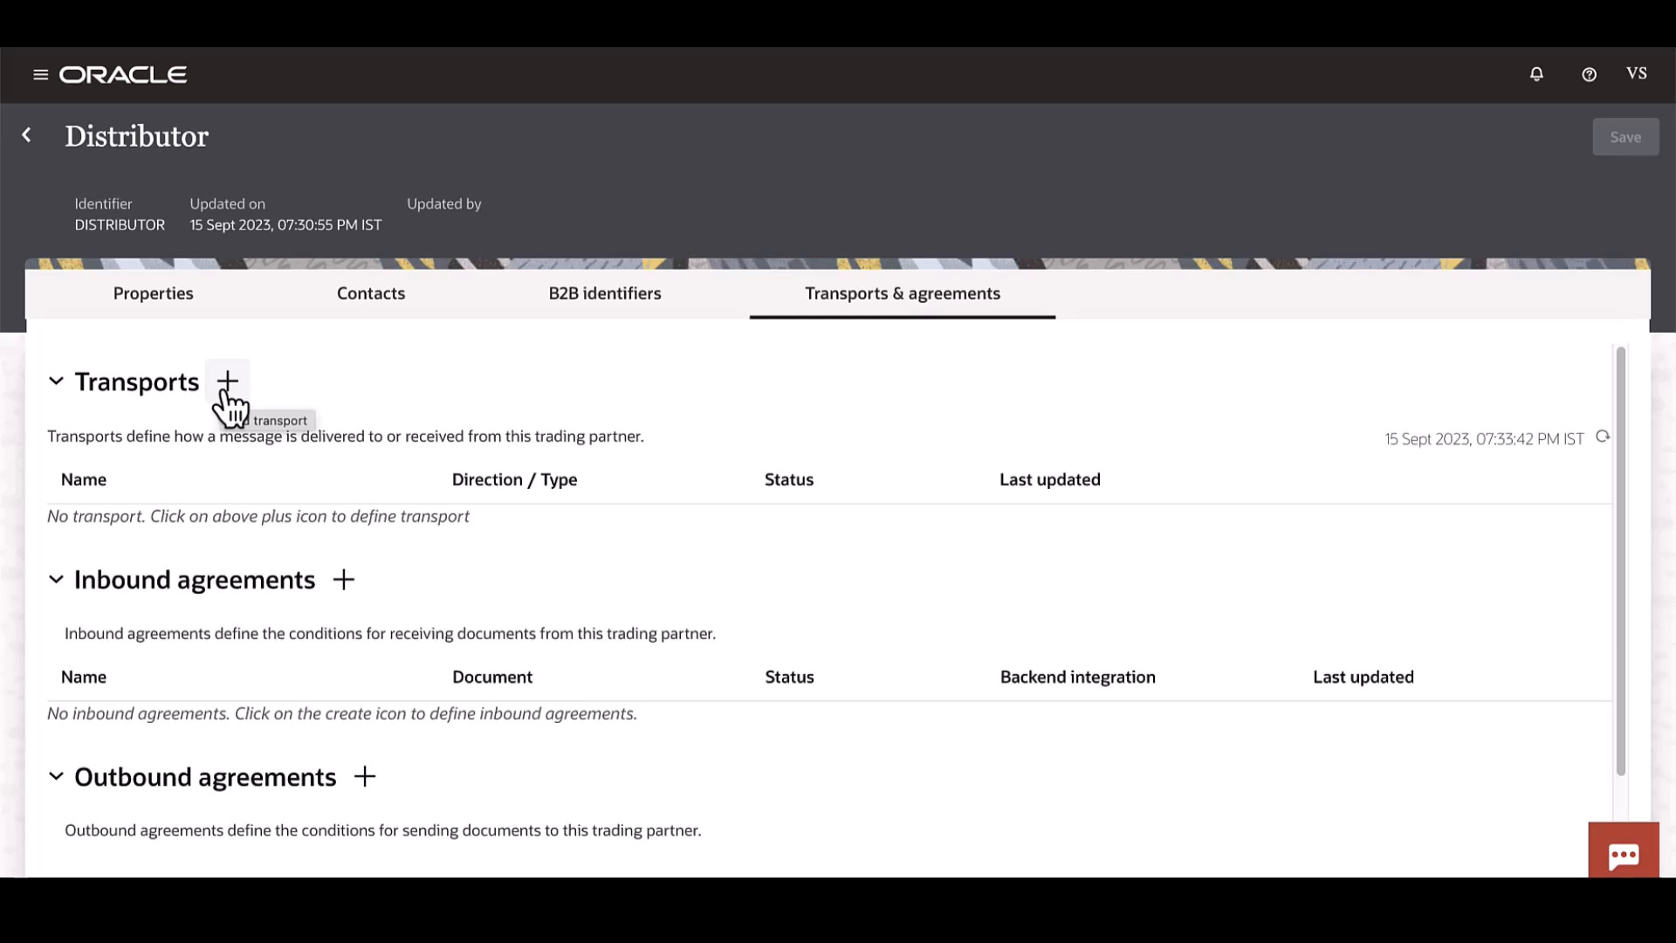
# Start adding a transport for the Distributor trading partner, keeping AS2 as its type
pyautogui.click(226, 392)
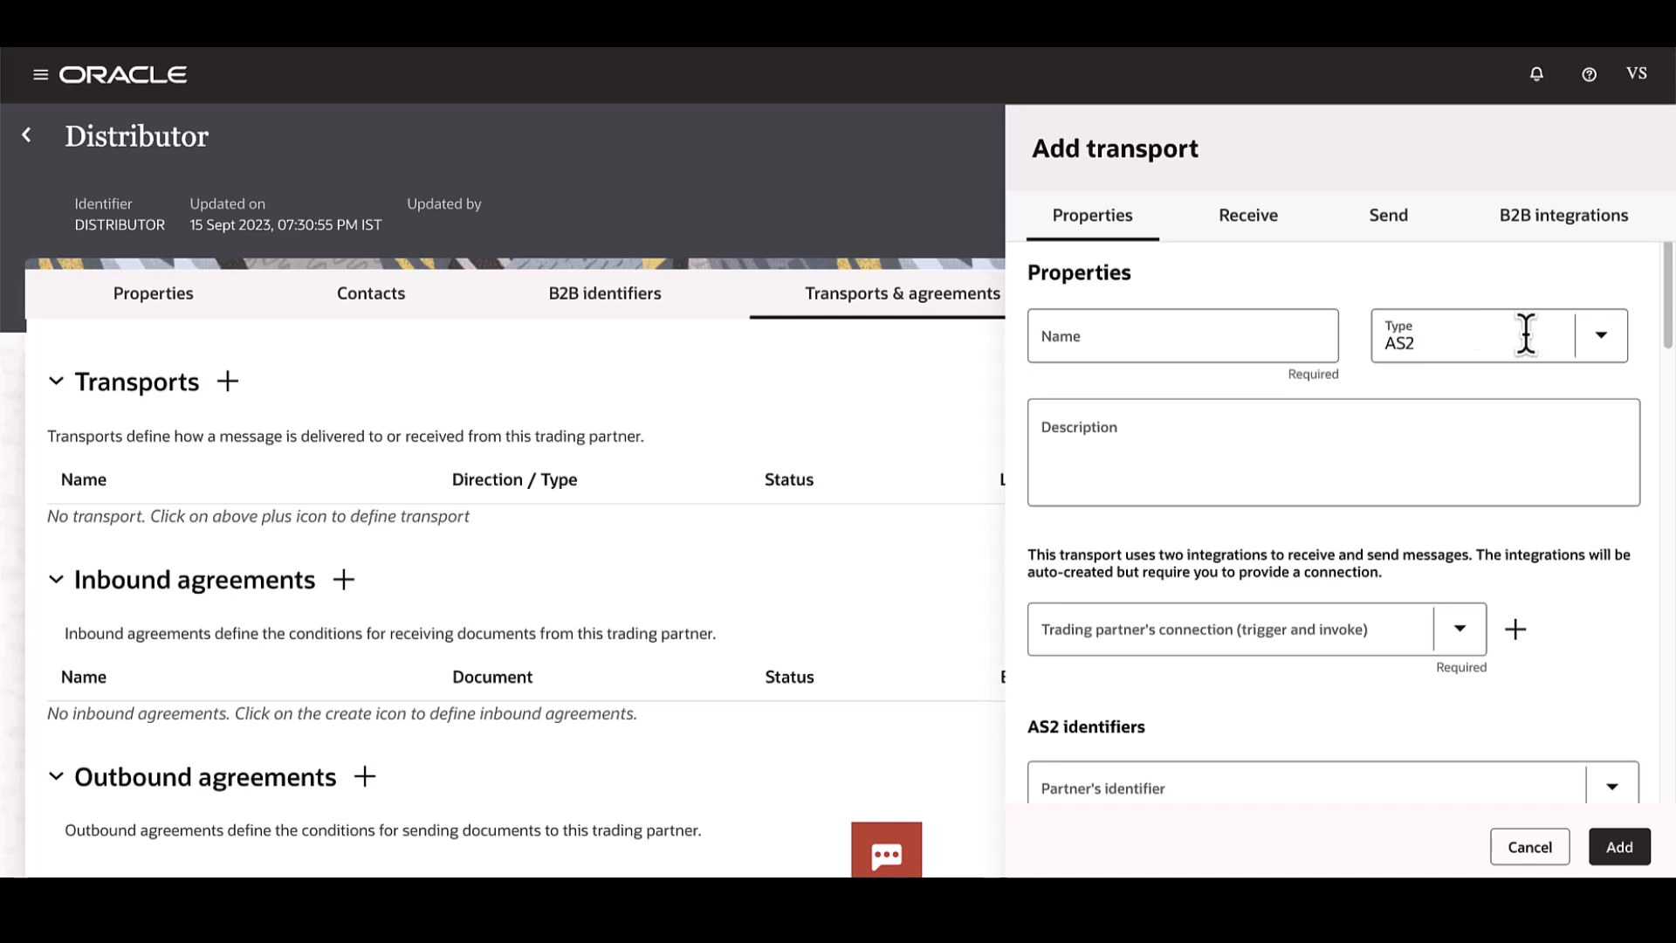
pyautogui.click(1601, 339)
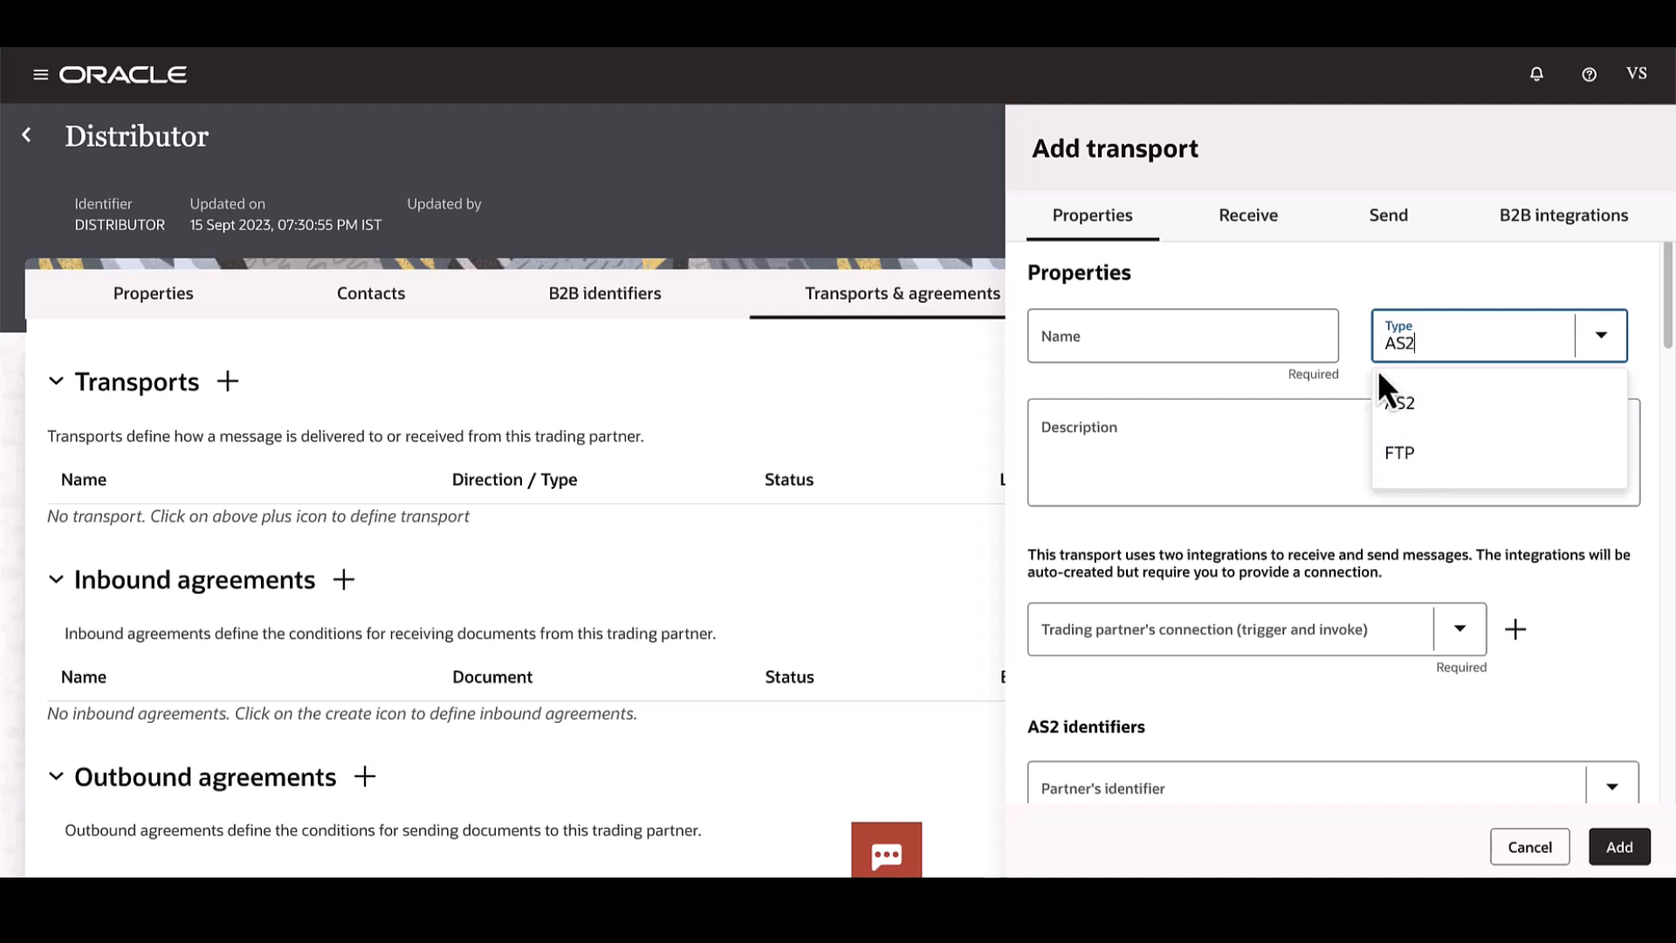
pyautogui.click(1421, 260)
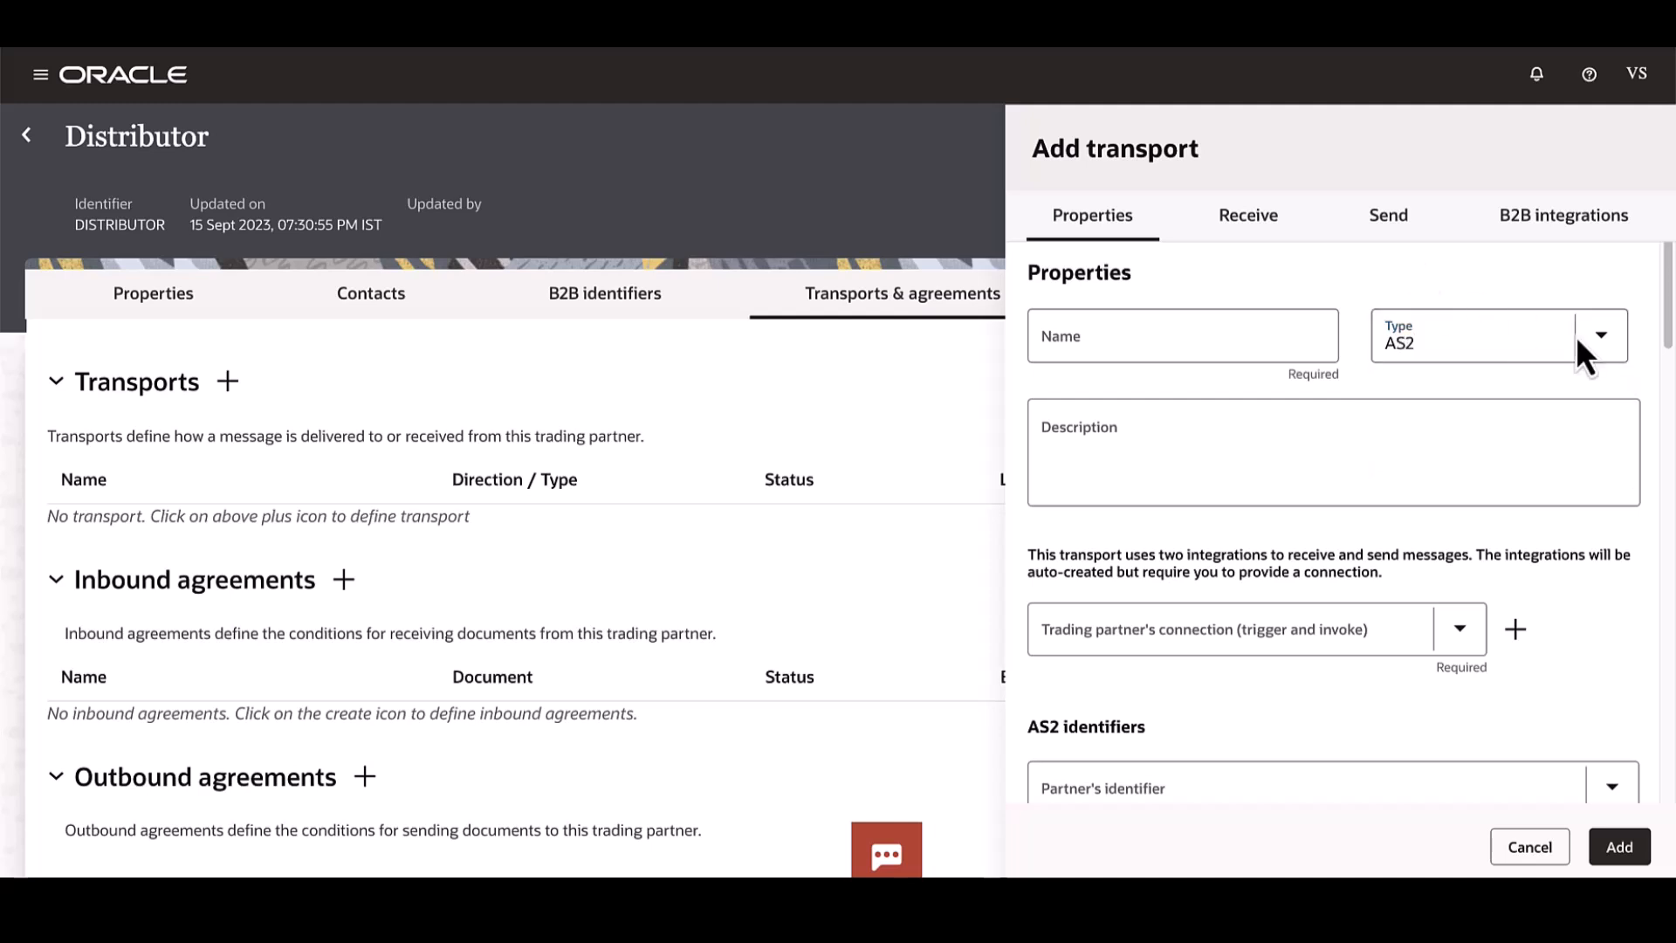
# Choose ACME_AS2Conn as the trading partner's trigger and invoke connection for the new transport
pyautogui.scroll(-4, 1569, 447)
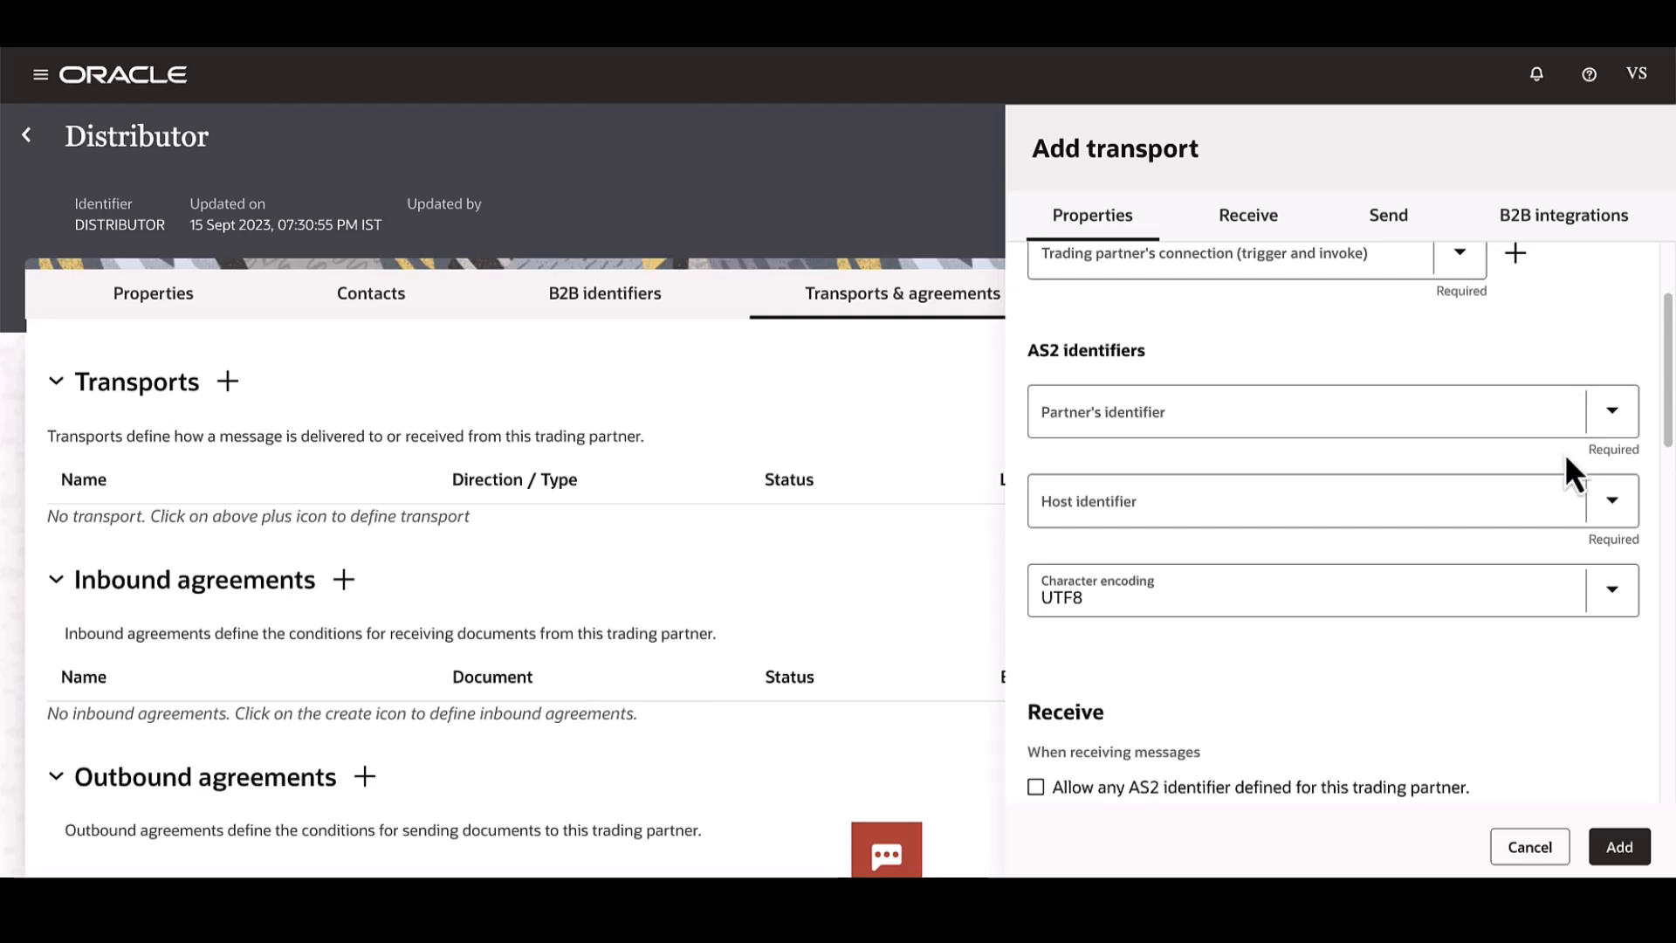
pyautogui.scroll(4, 1568, 376)
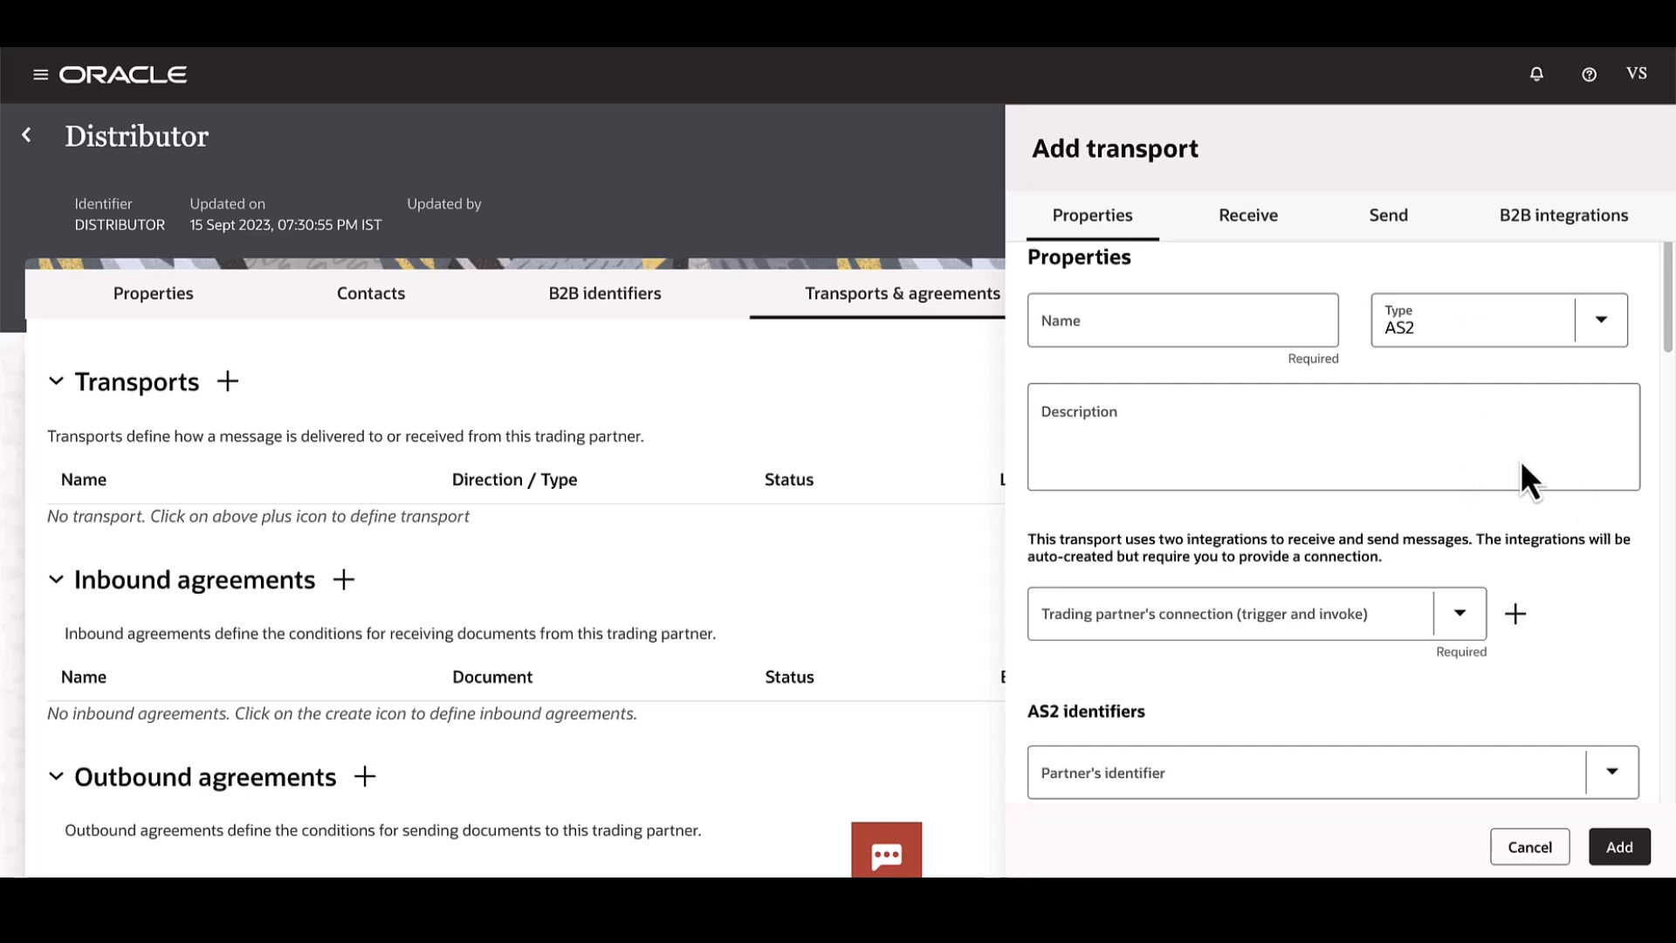
pyautogui.scroll(-2, 1553, 433)
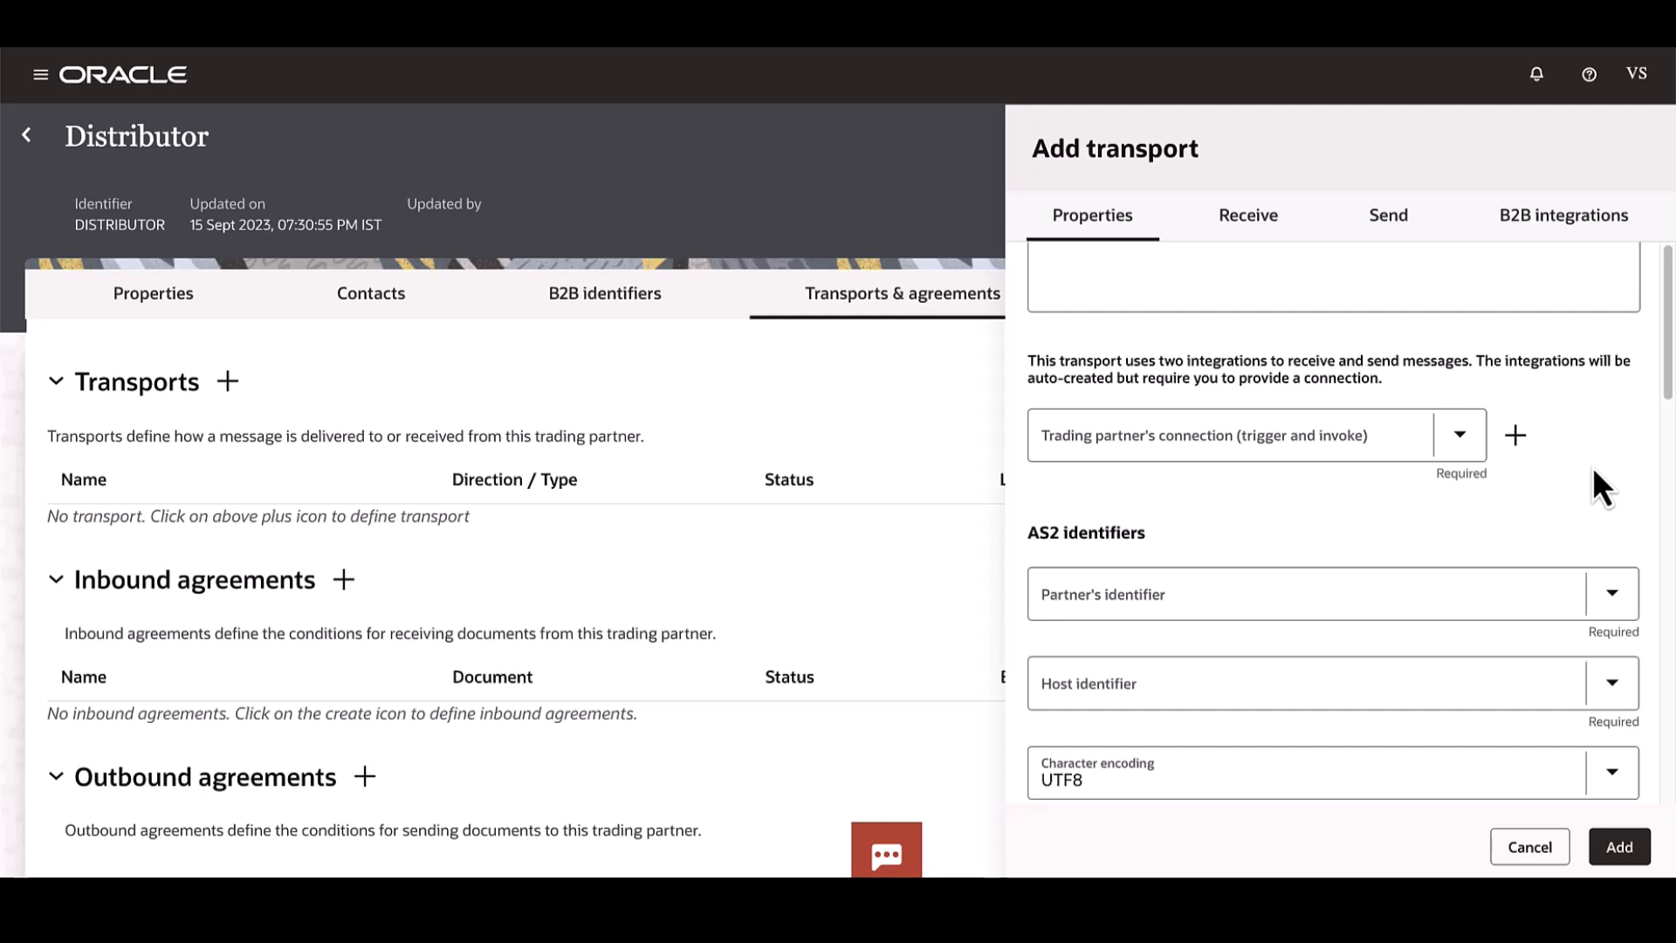
pyautogui.click(1362, 434)
pyautogui.click(1306, 523)
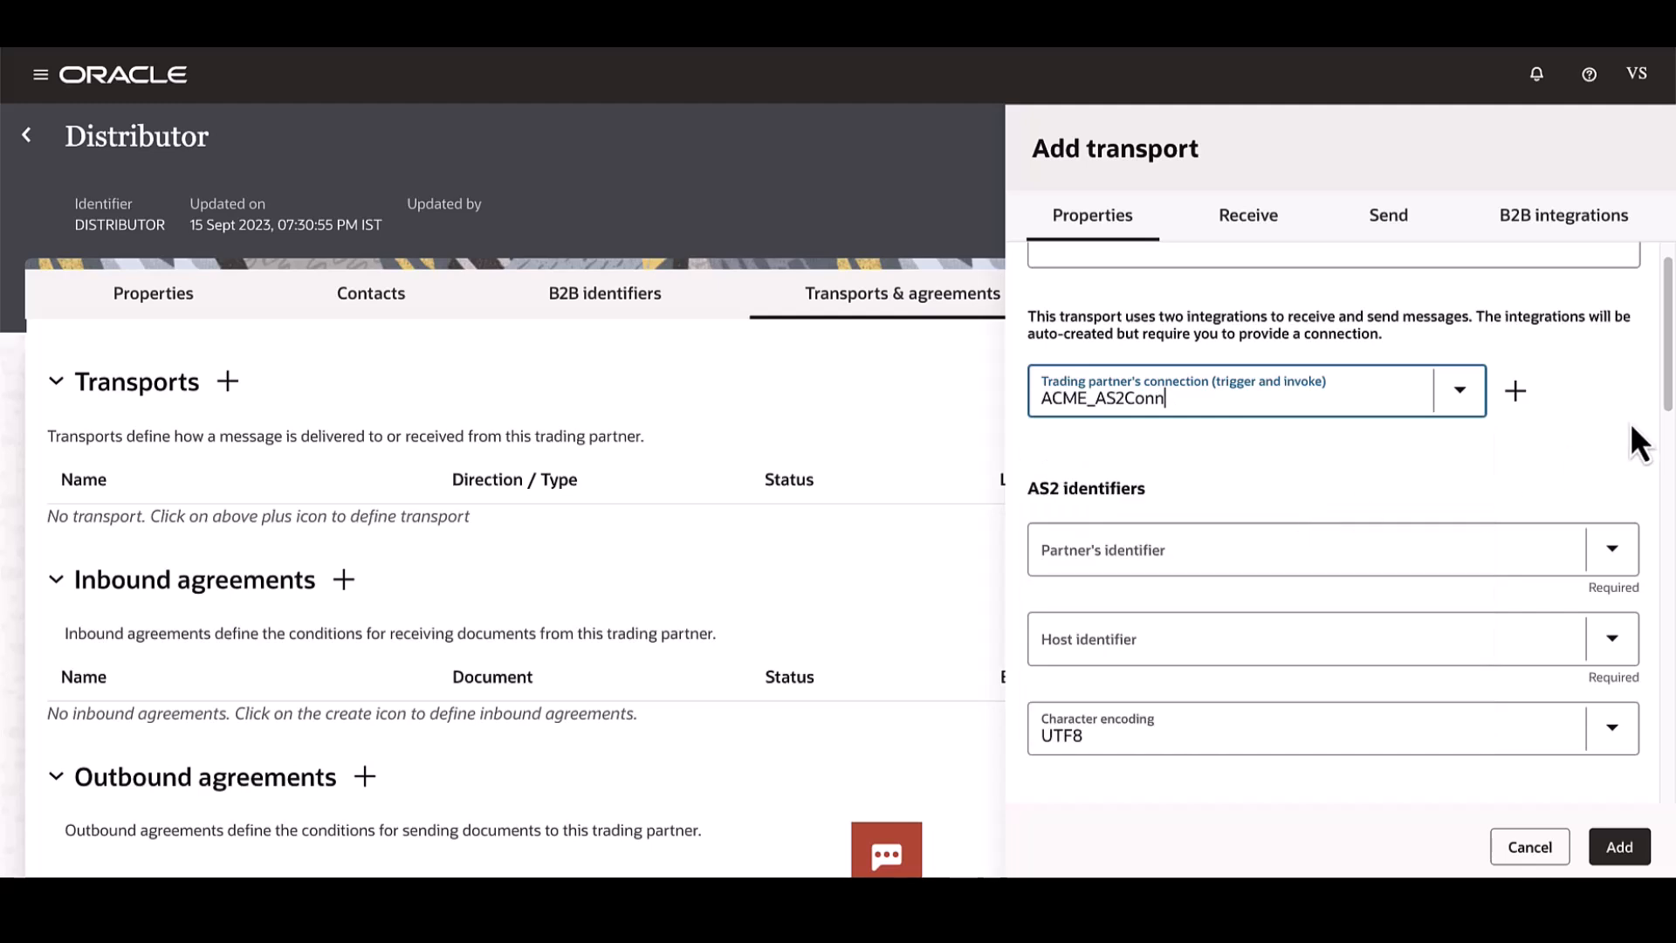
# Set the AS2 identifiers, using DIST for the partner and MyCompany for the host
pyautogui.scroll(-2, 1580, 426)
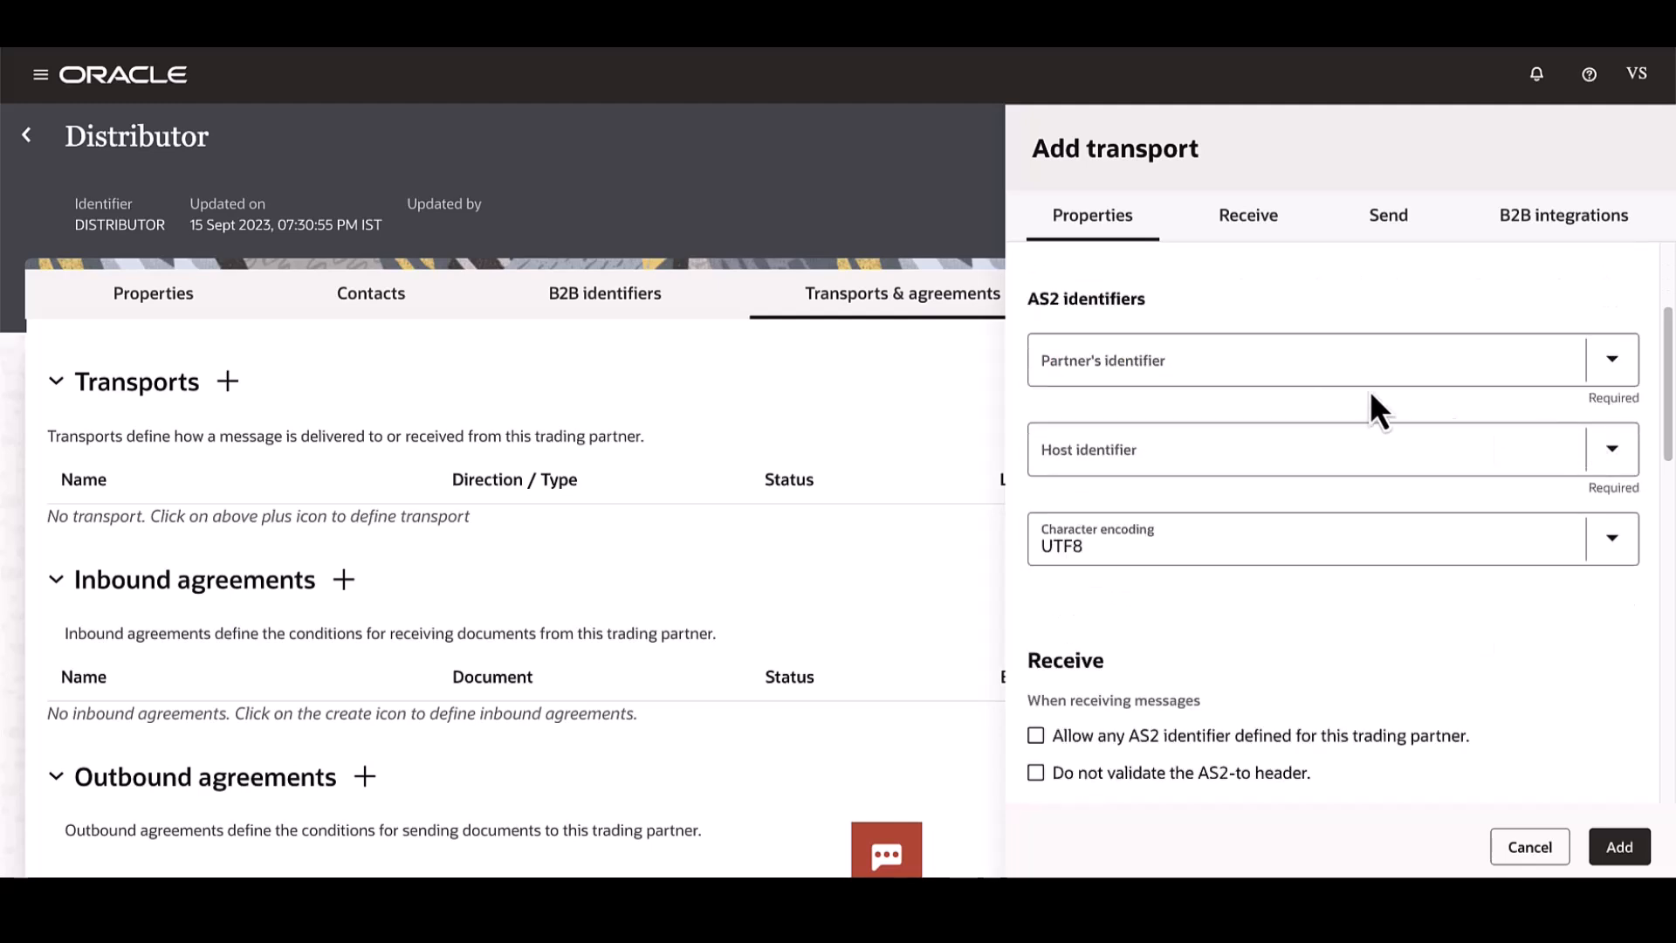
pyautogui.click(1617, 365)
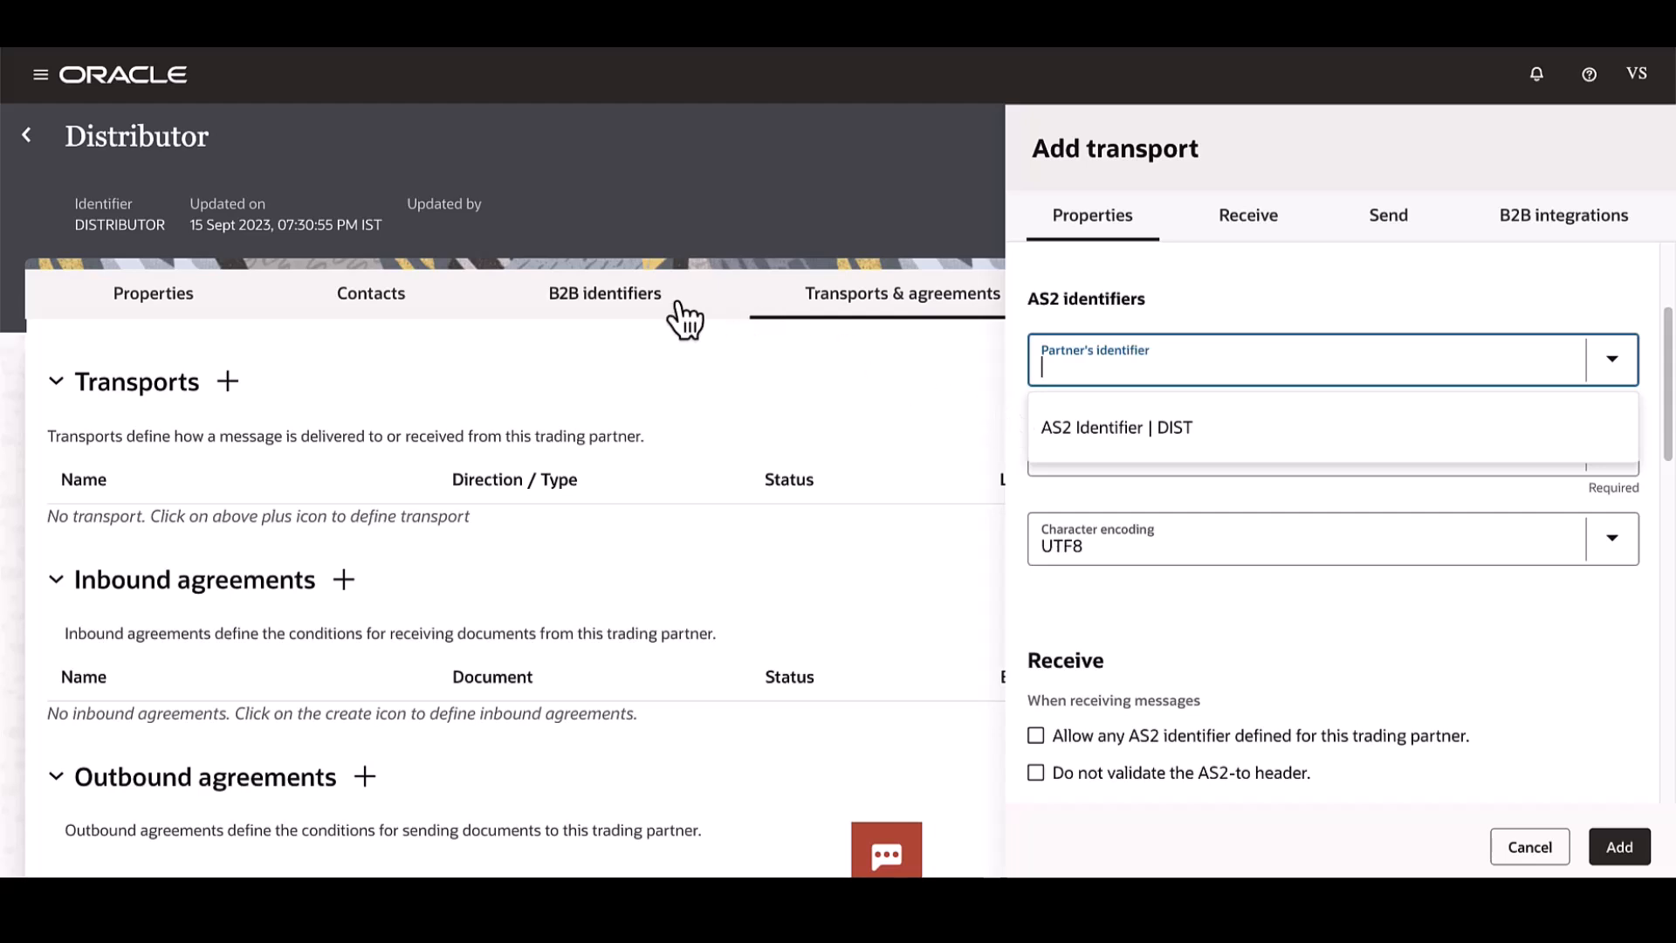
pyautogui.click(1113, 429)
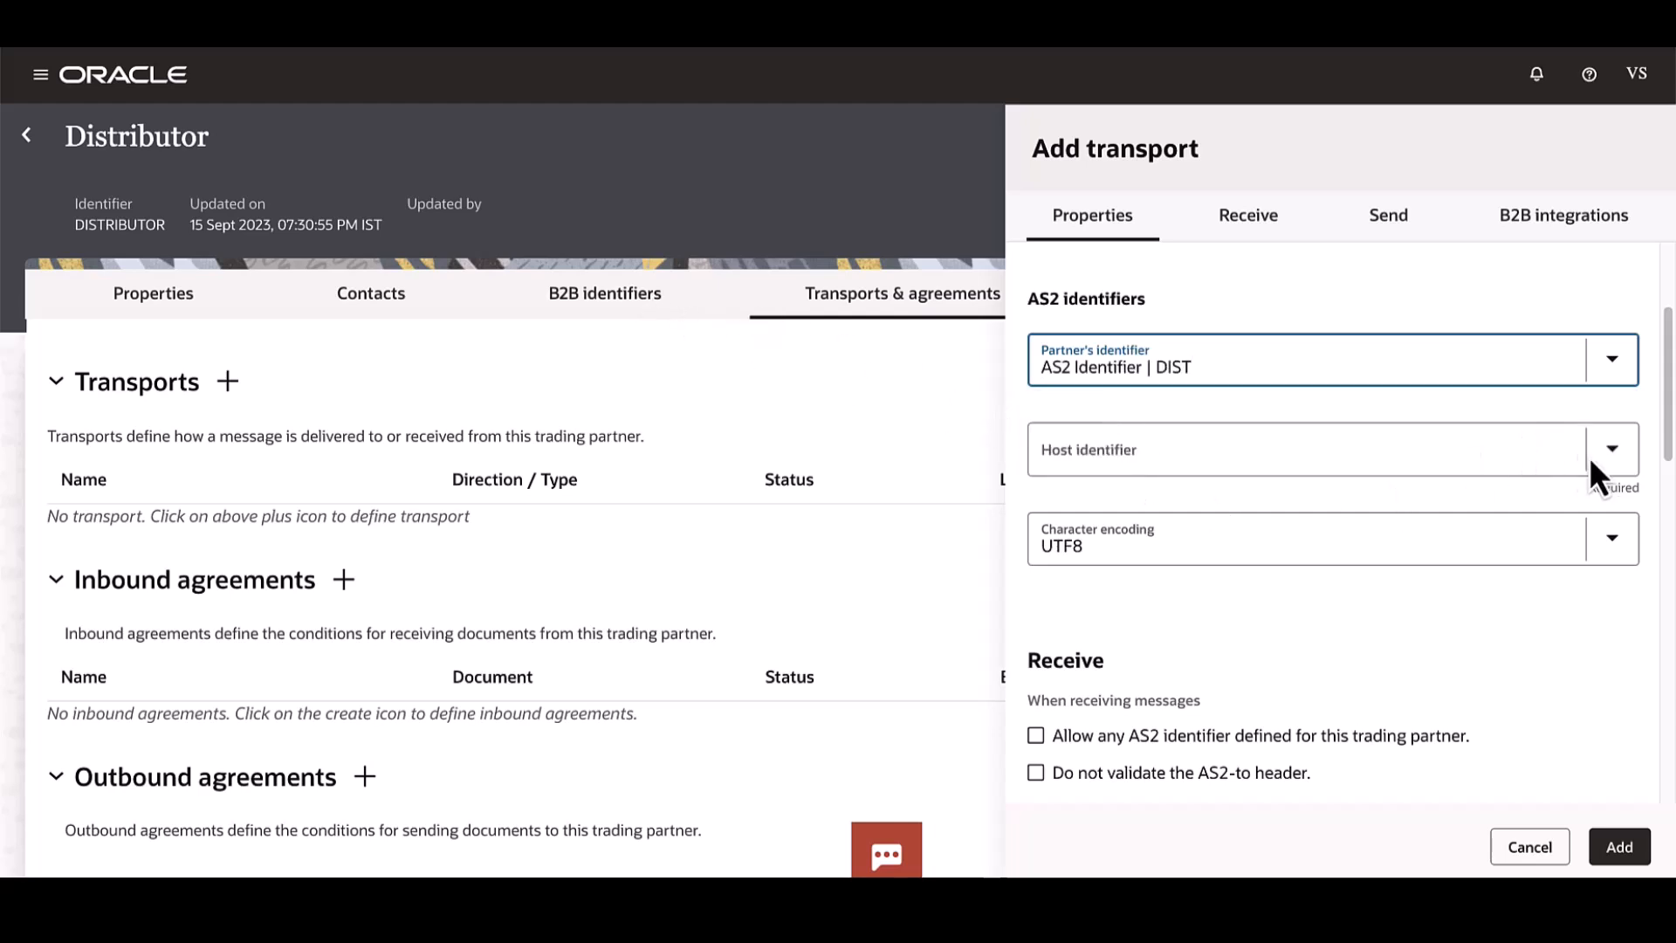
pyautogui.click(1612, 450)
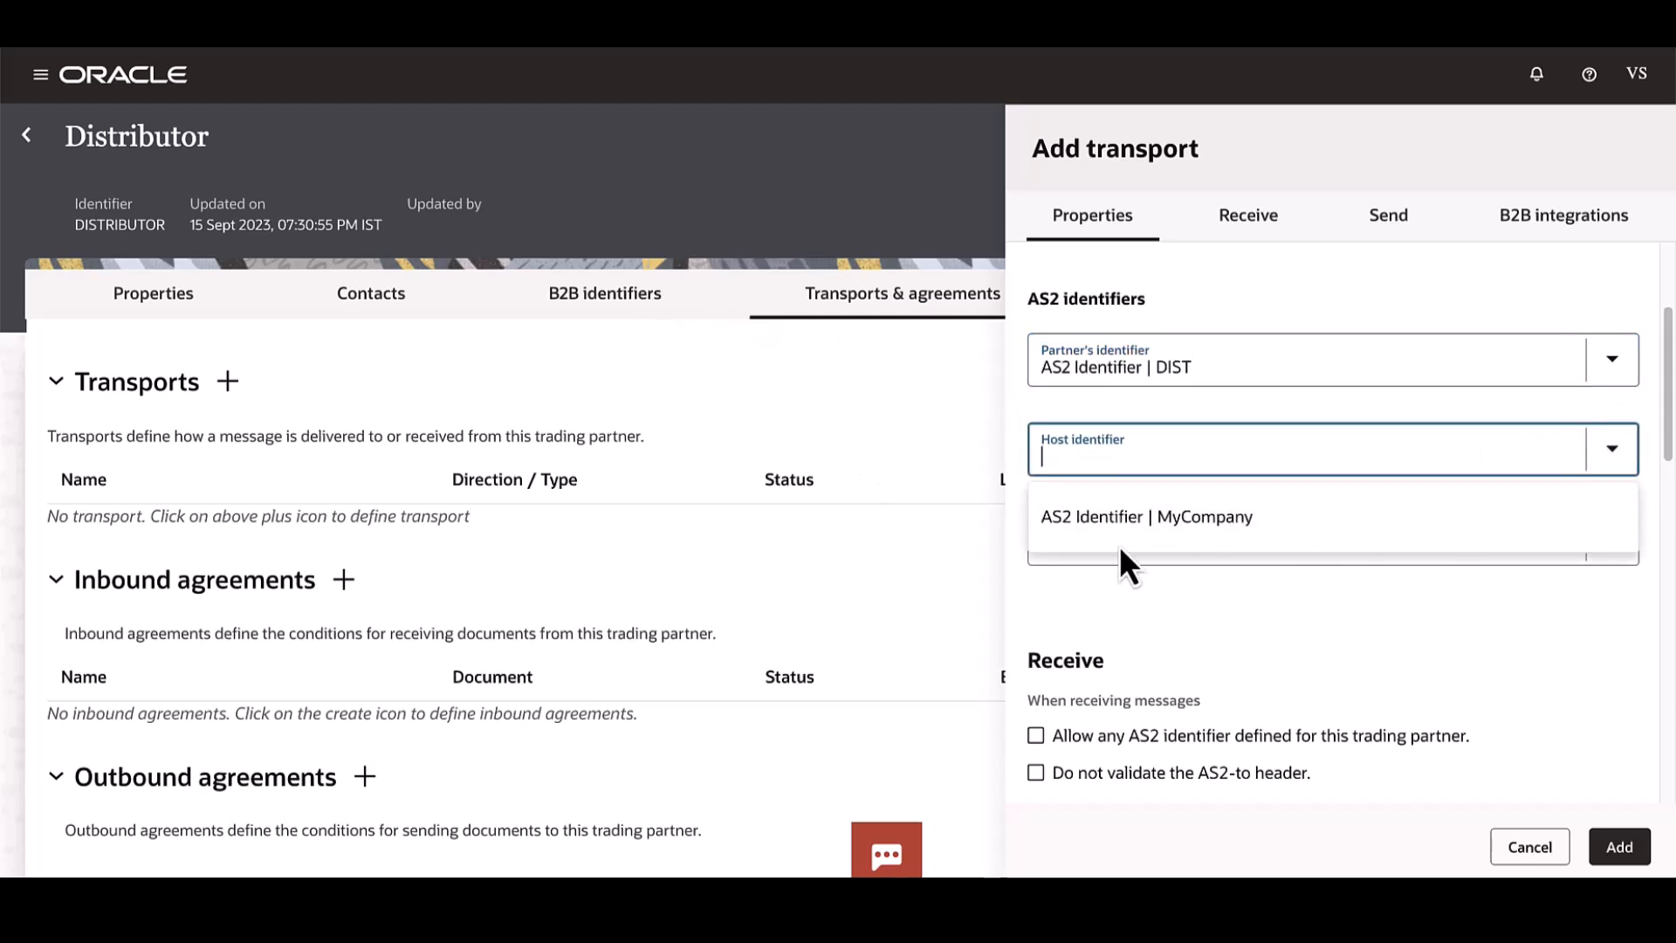
pyautogui.click(1224, 526)
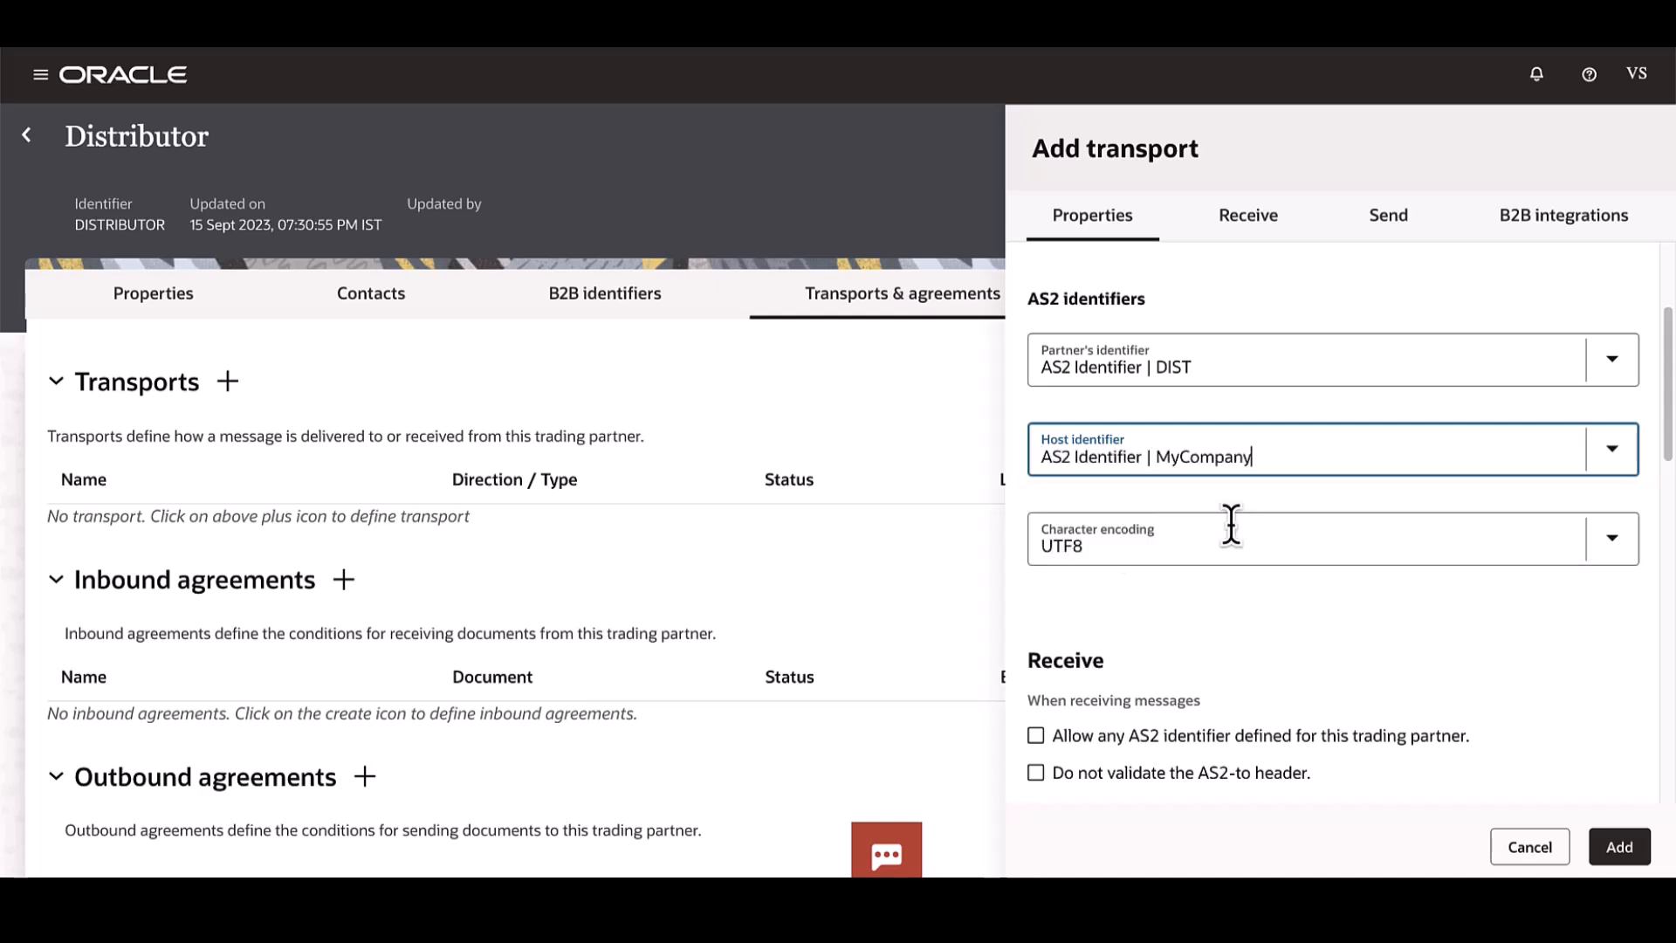
# In the transport's send settings, set the AS2 subject to AS2-SUB and keep the content type application/EDI-Consent
pyautogui.scroll(-2, 1281, 603)
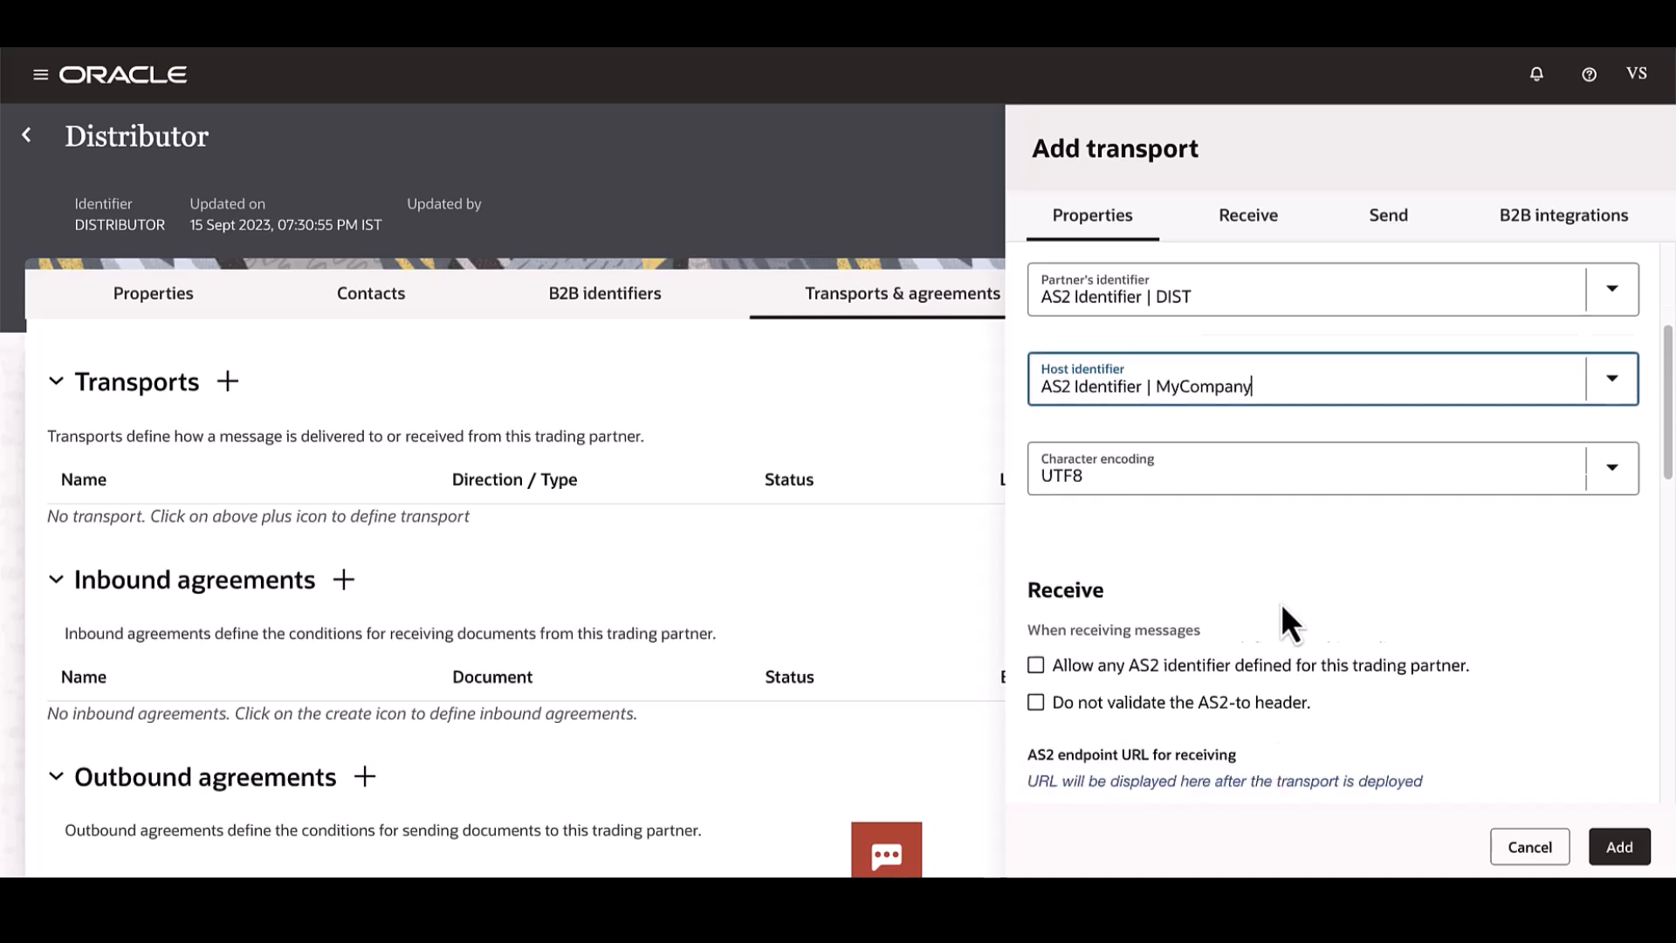
pyautogui.scroll(-4, 1281, 603)
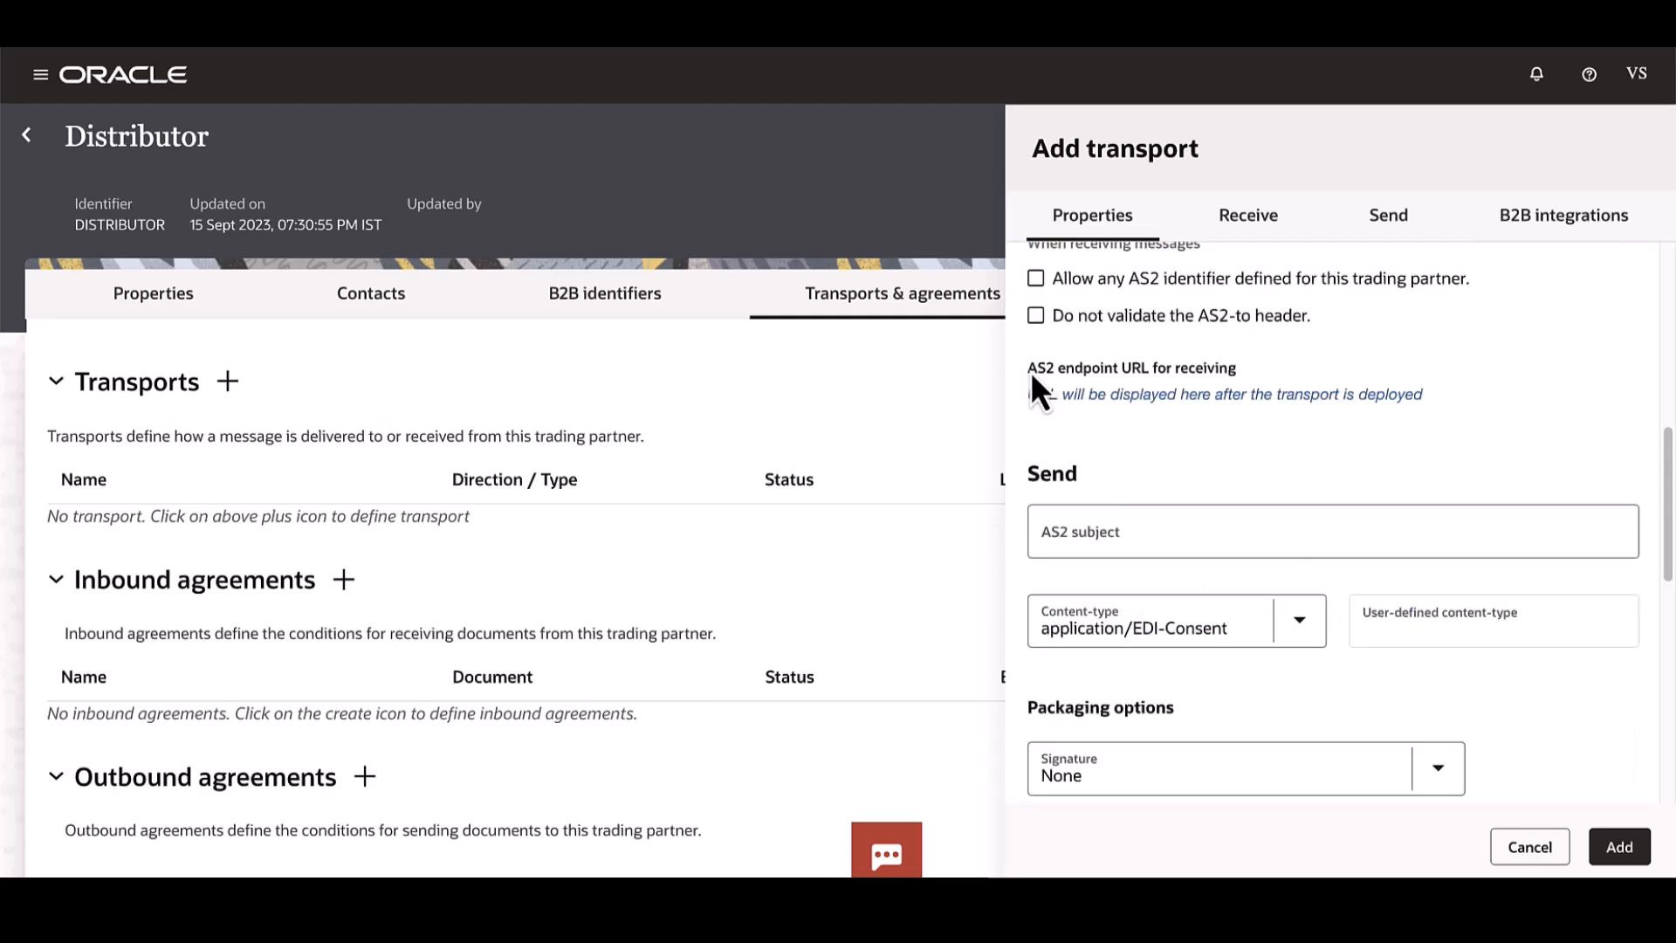
pyautogui.moveTo(1031, 378); pyautogui.dragTo(1167, 379)
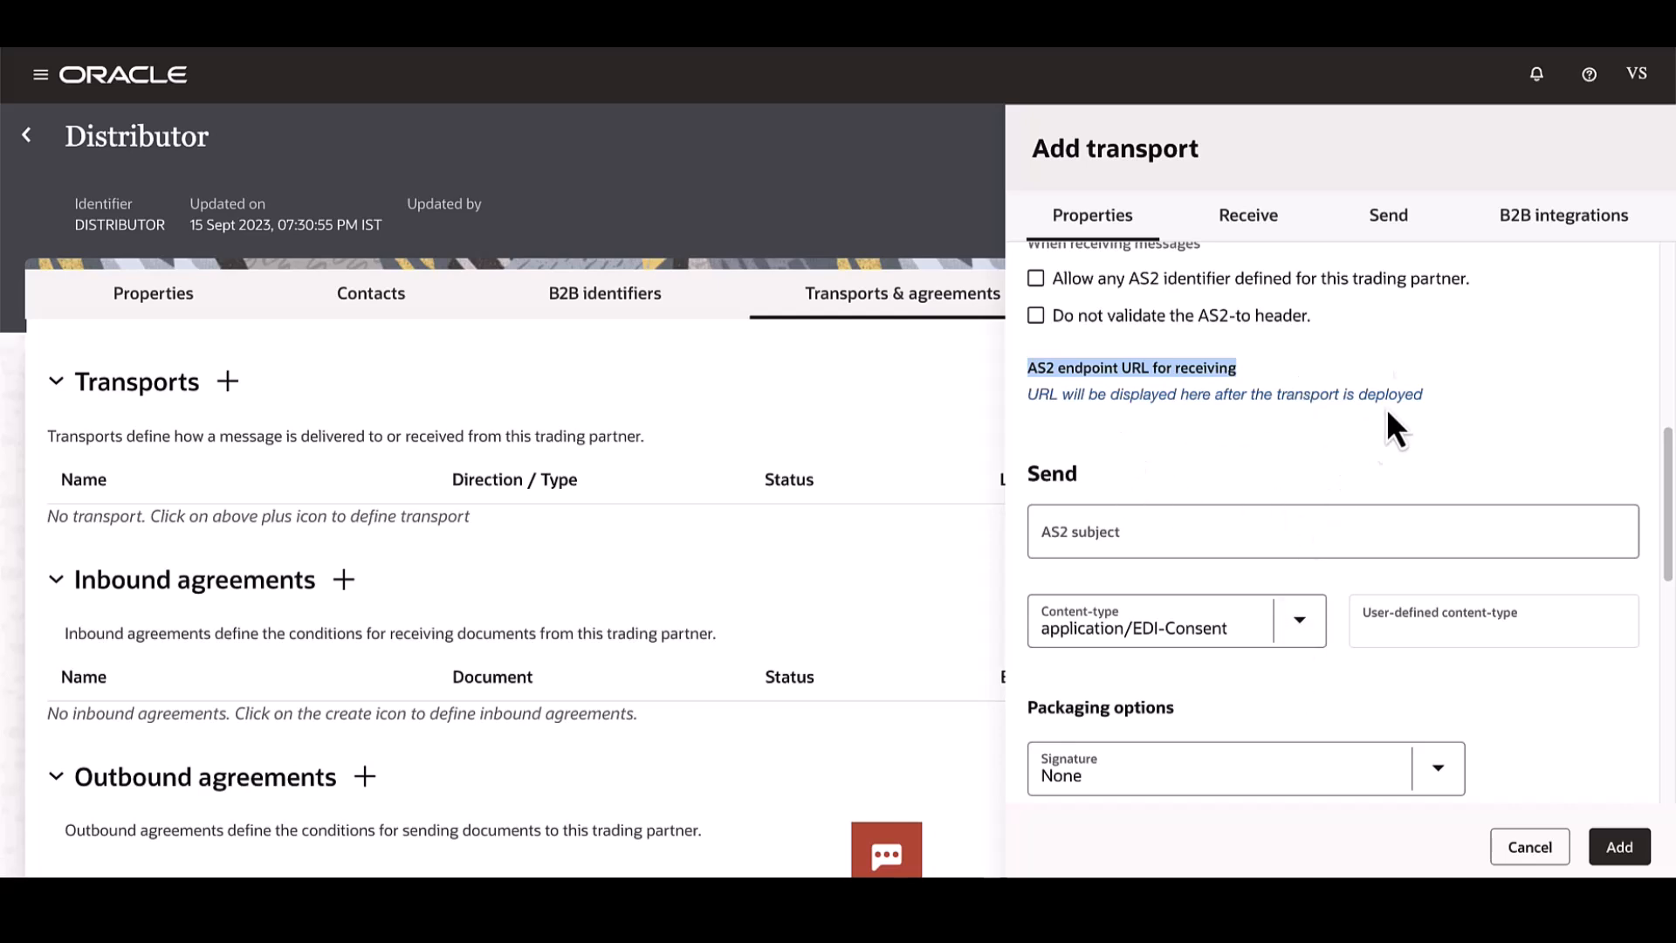
pyautogui.moveTo(1431, 394); pyautogui.dragTo(1310, 394)
pyautogui.click(1338, 447)
pyautogui.scroll(-1, 1338, 447)
pyautogui.scroll(-1, 1338, 447)
pyautogui.click(1235, 417)
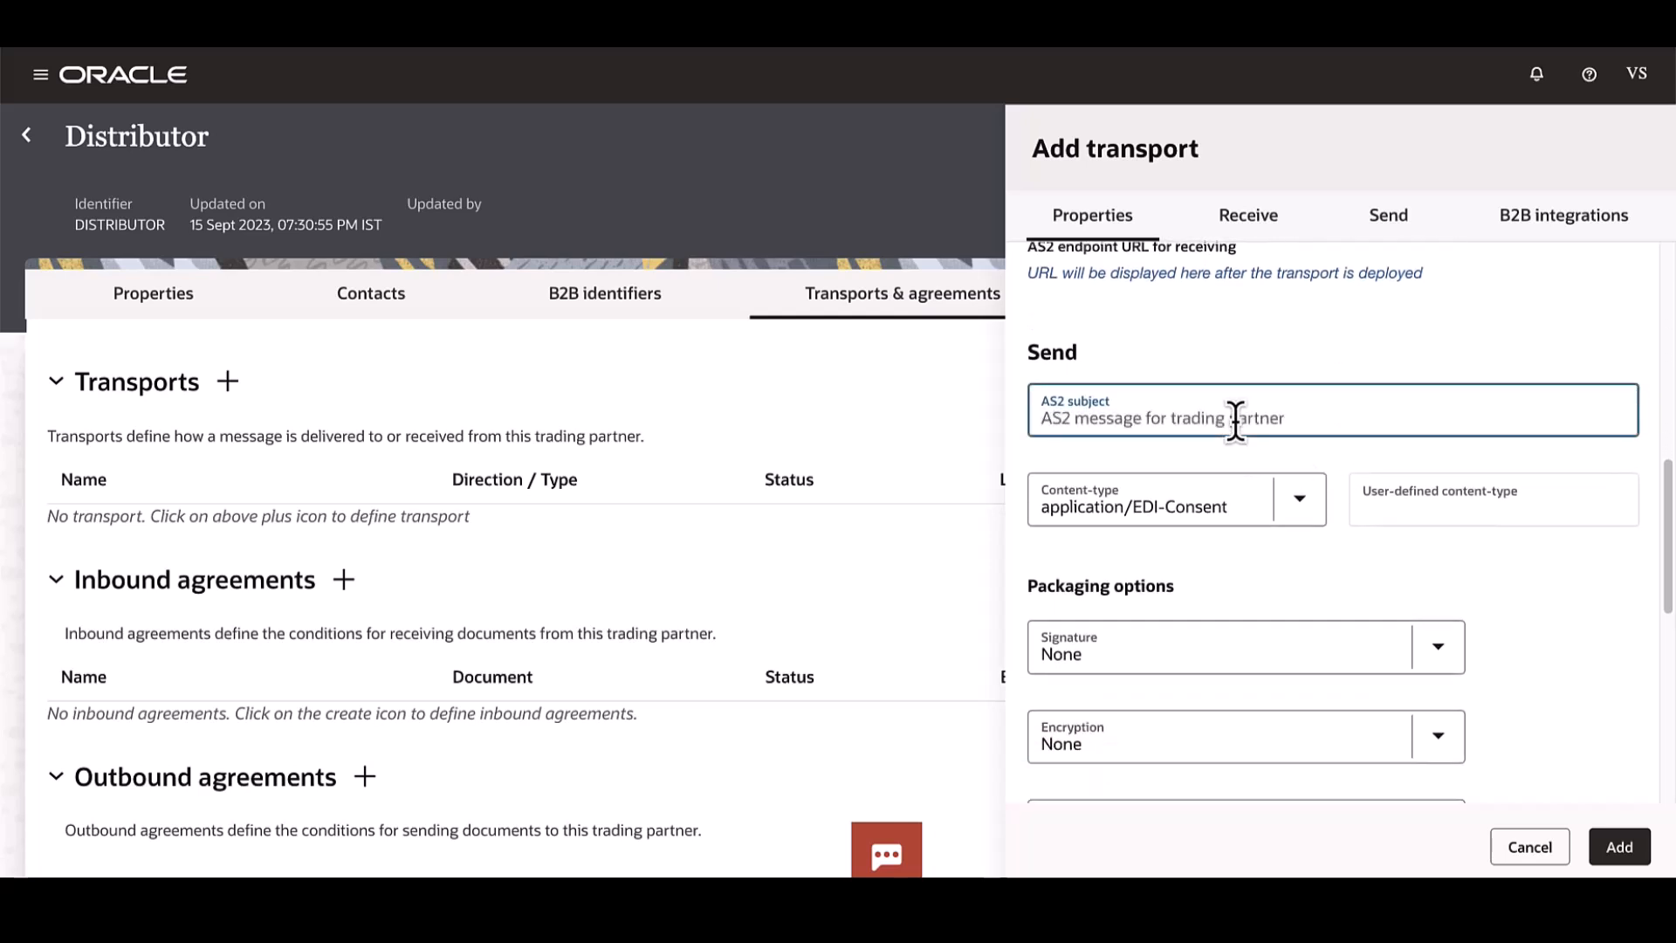
pyautogui.write('AS2-SUB')
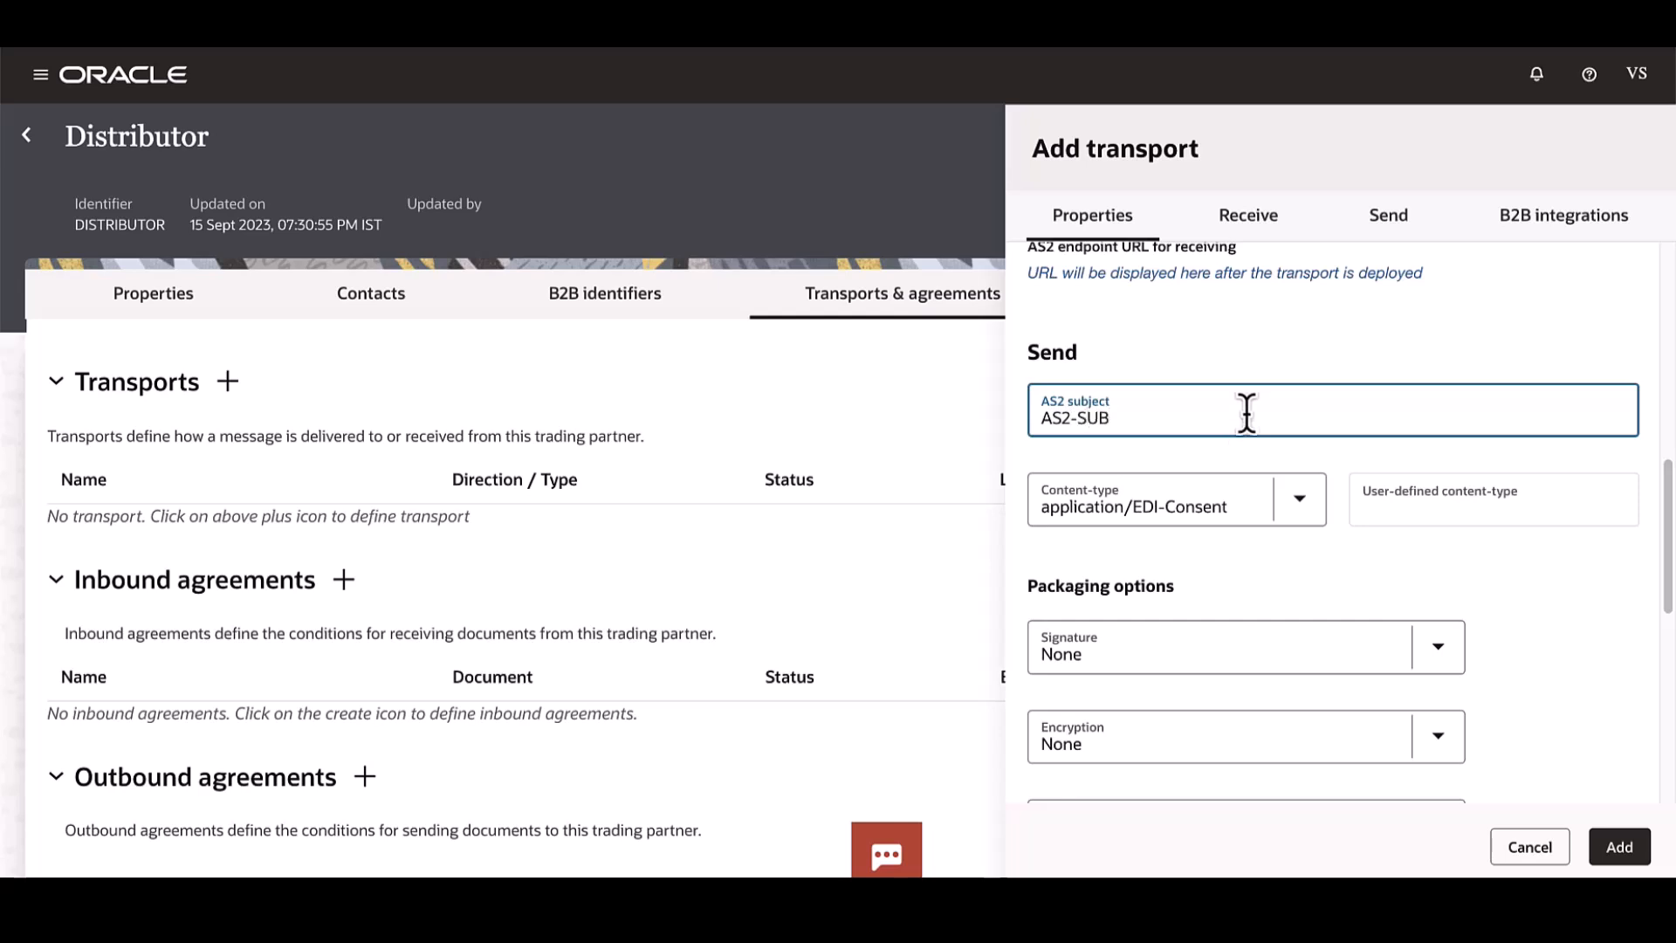
pyautogui.scroll(-2, 1243, 415)
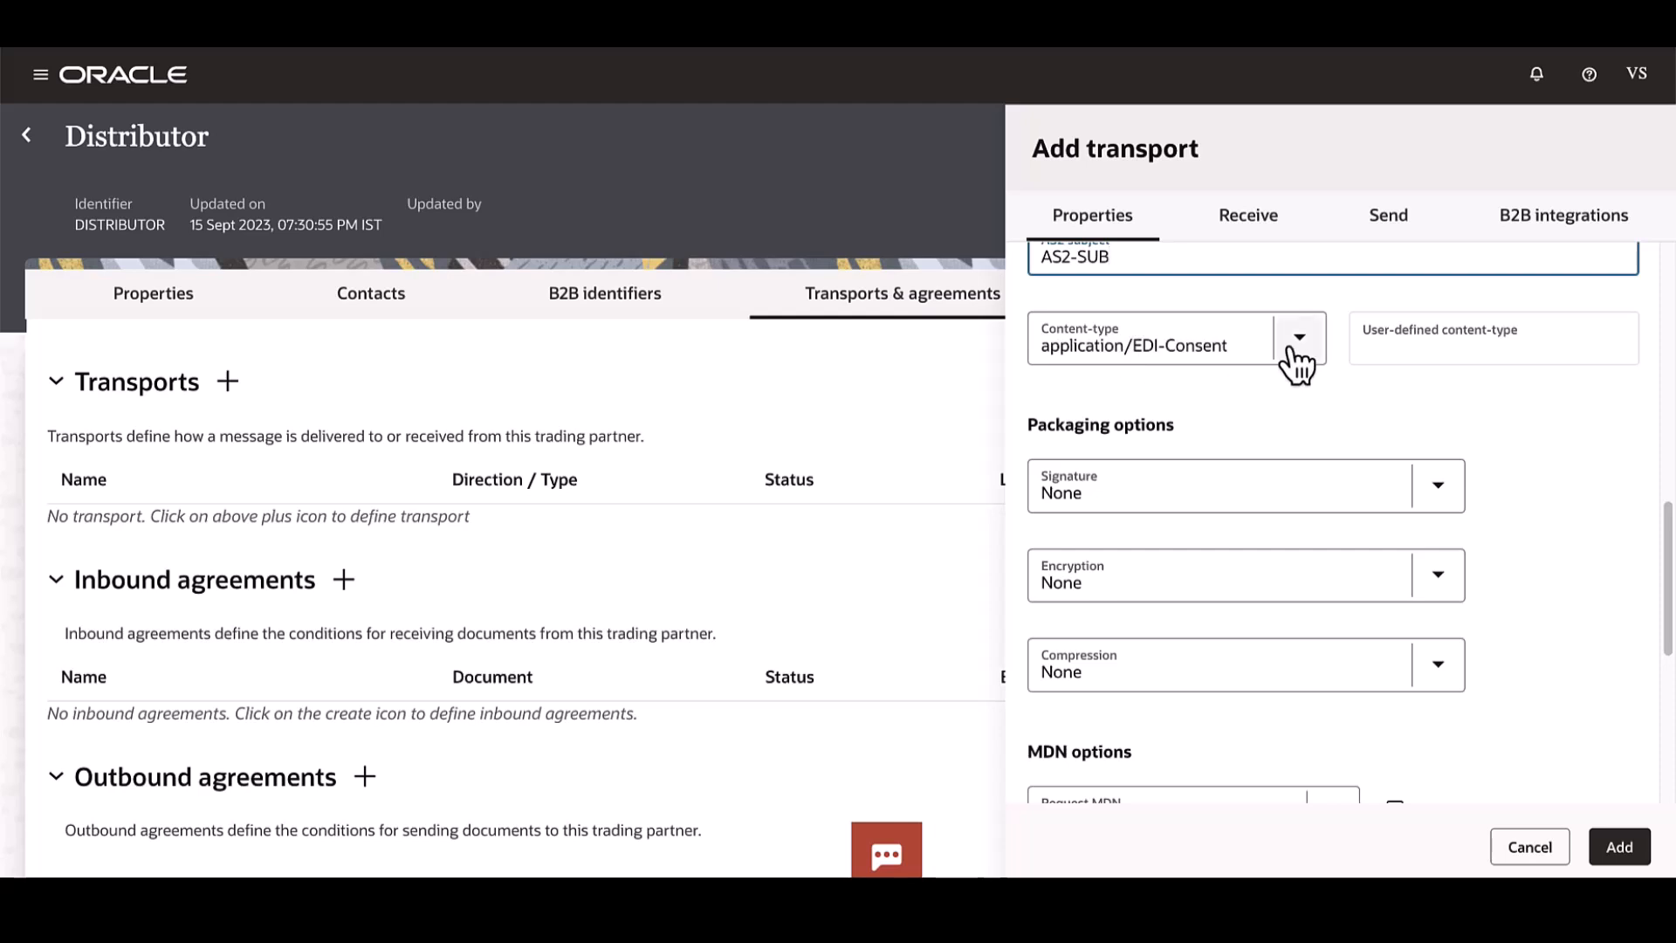
pyautogui.click(1298, 341)
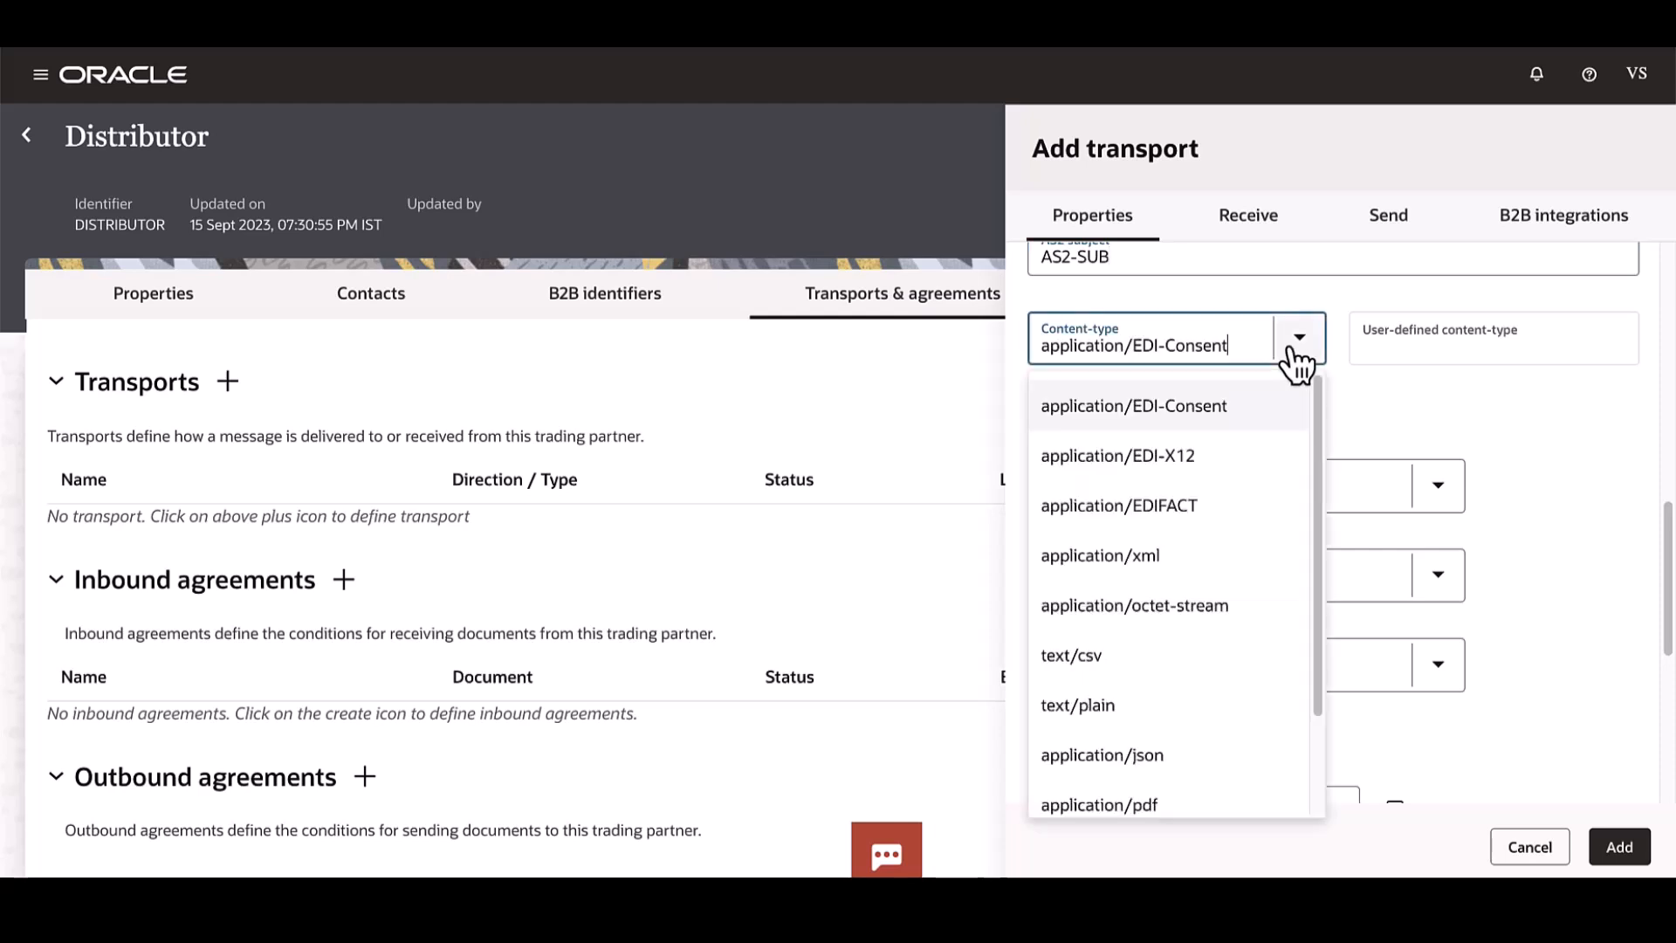
pyautogui.click(1465, 381)
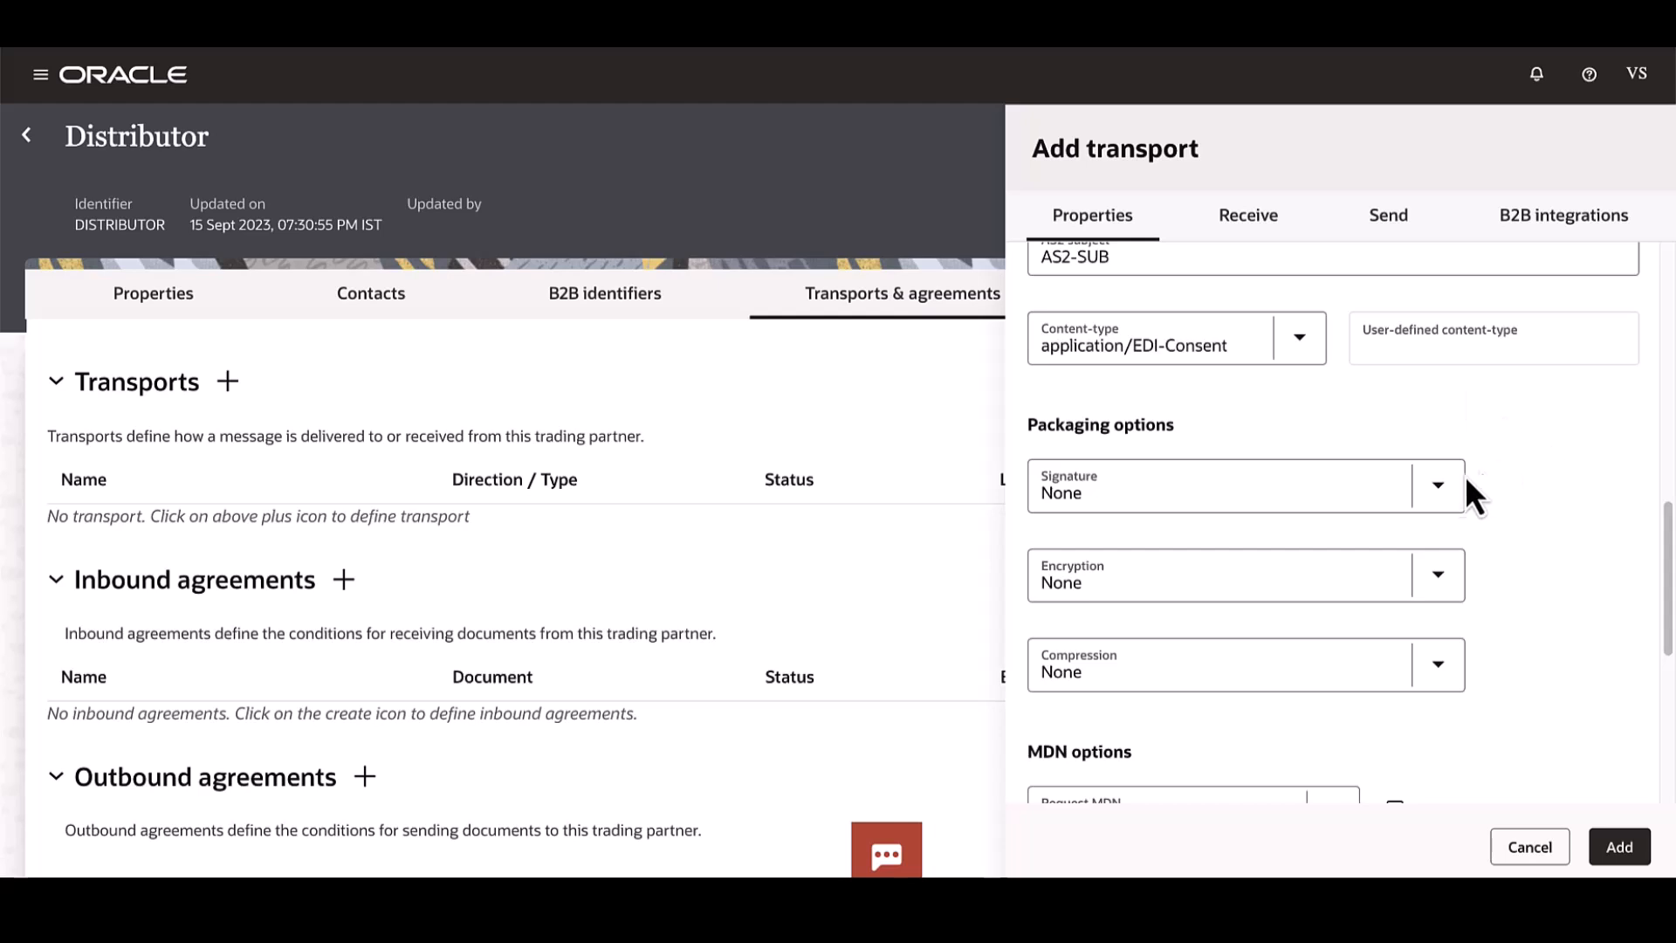
# Set the packaging signature to SMIME 3.2 with SHA1-RSA and the encryption to SMIME-3_0-3DES
pyautogui.click(1437, 485)
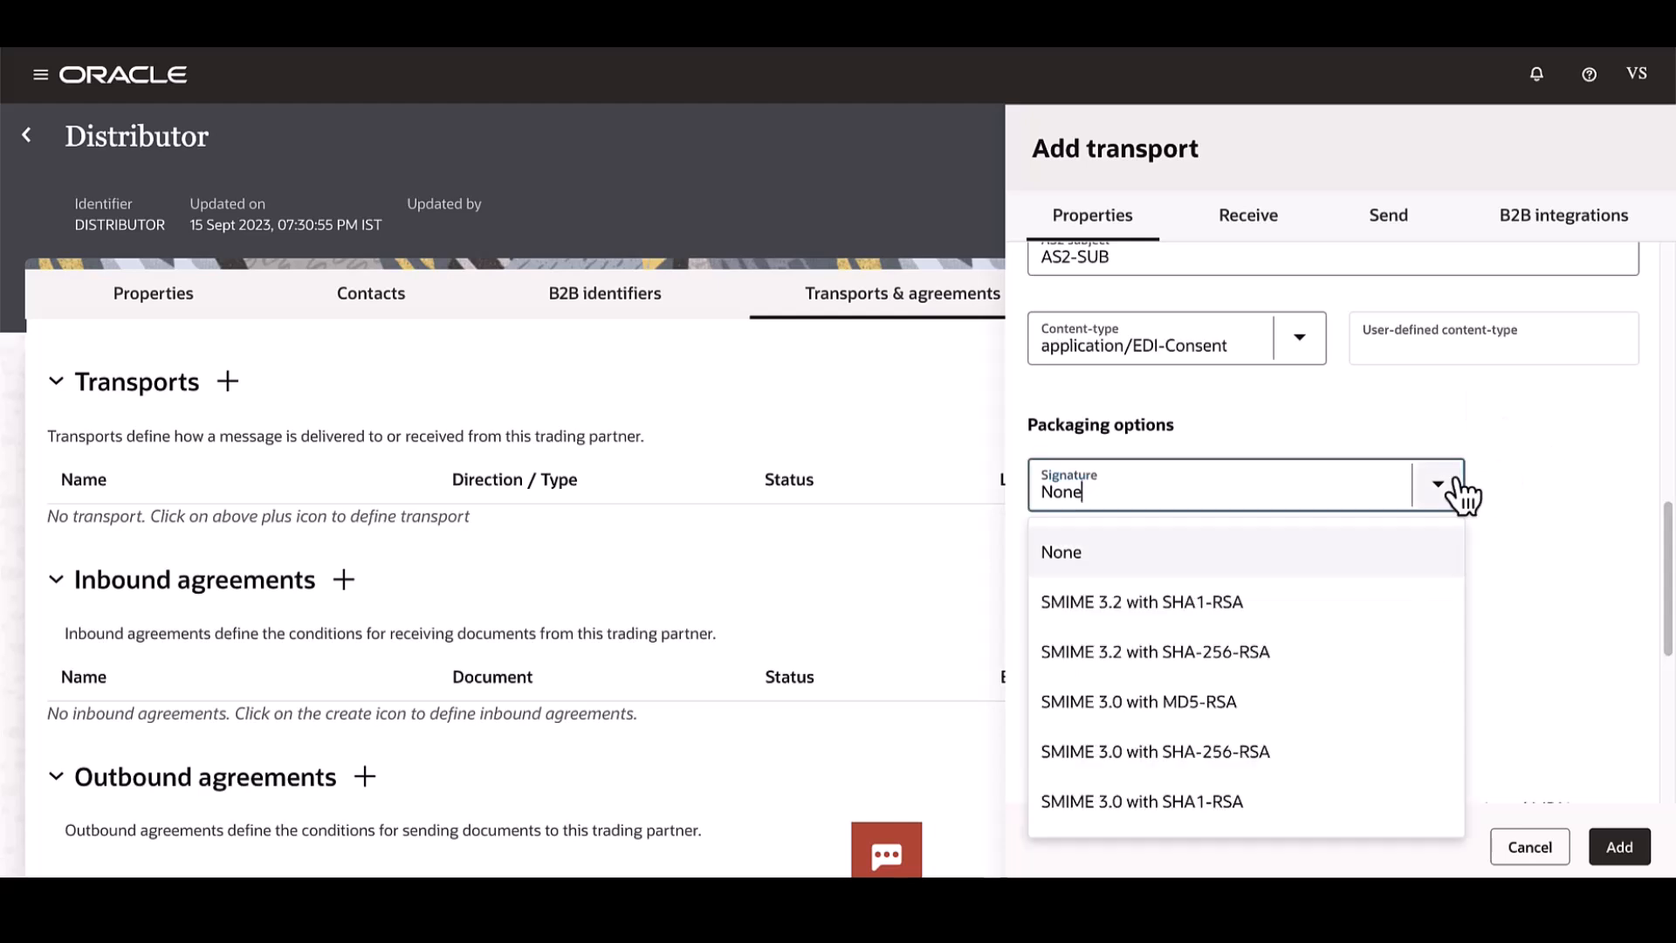
pyautogui.click(1333, 602)
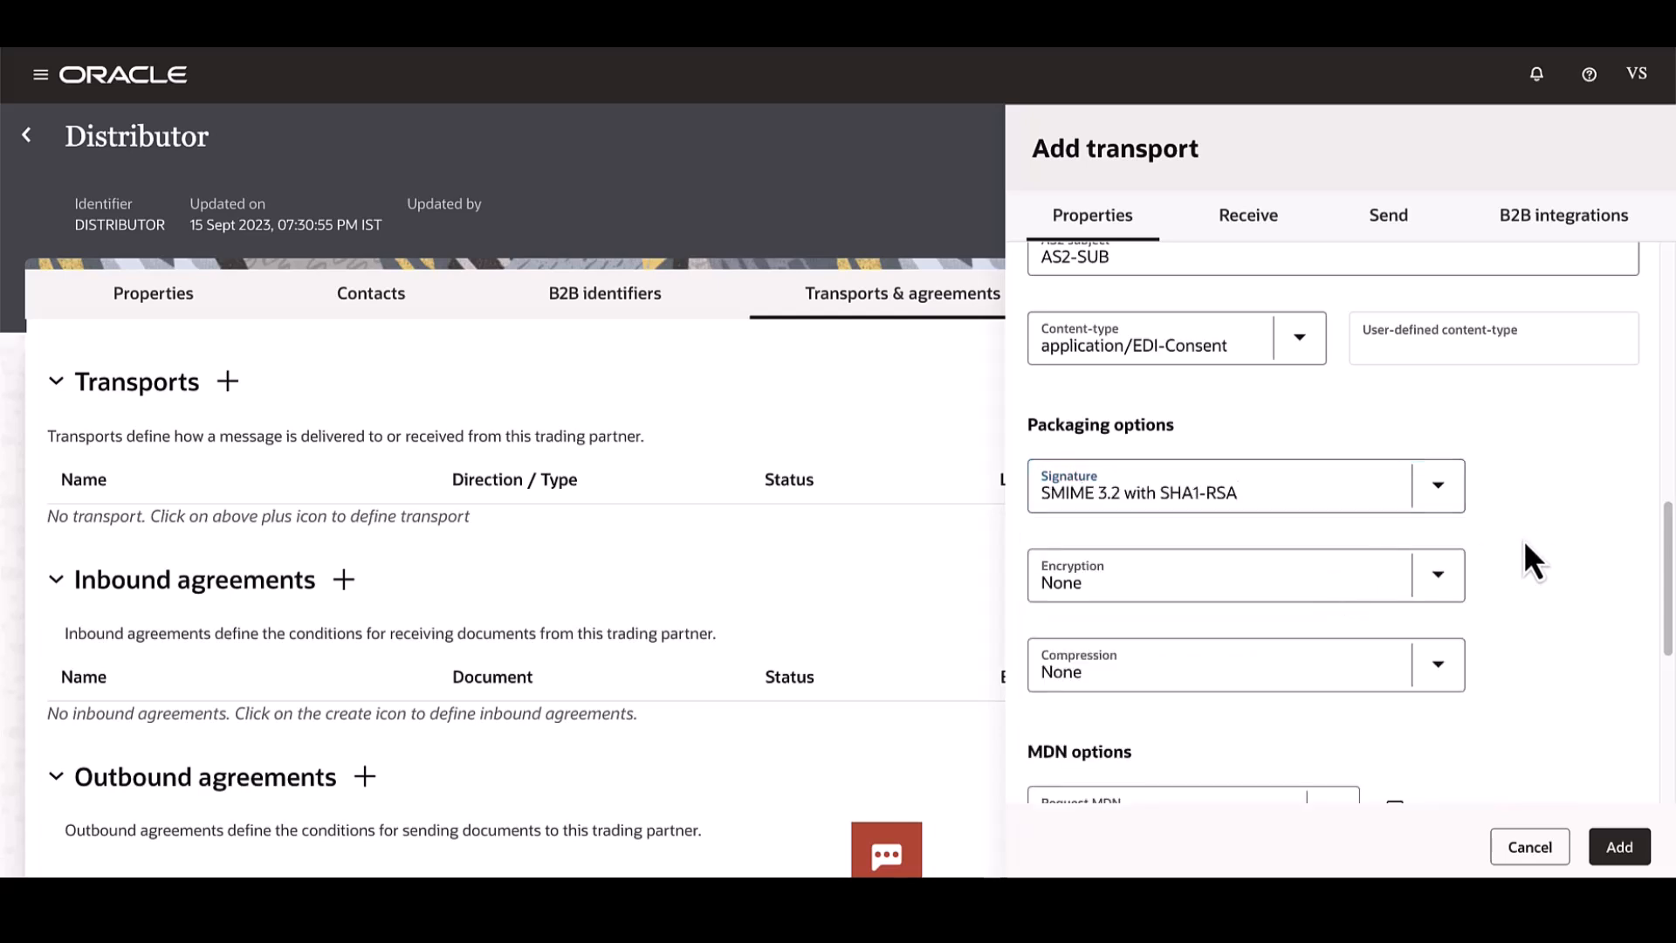
pyautogui.click(1438, 576)
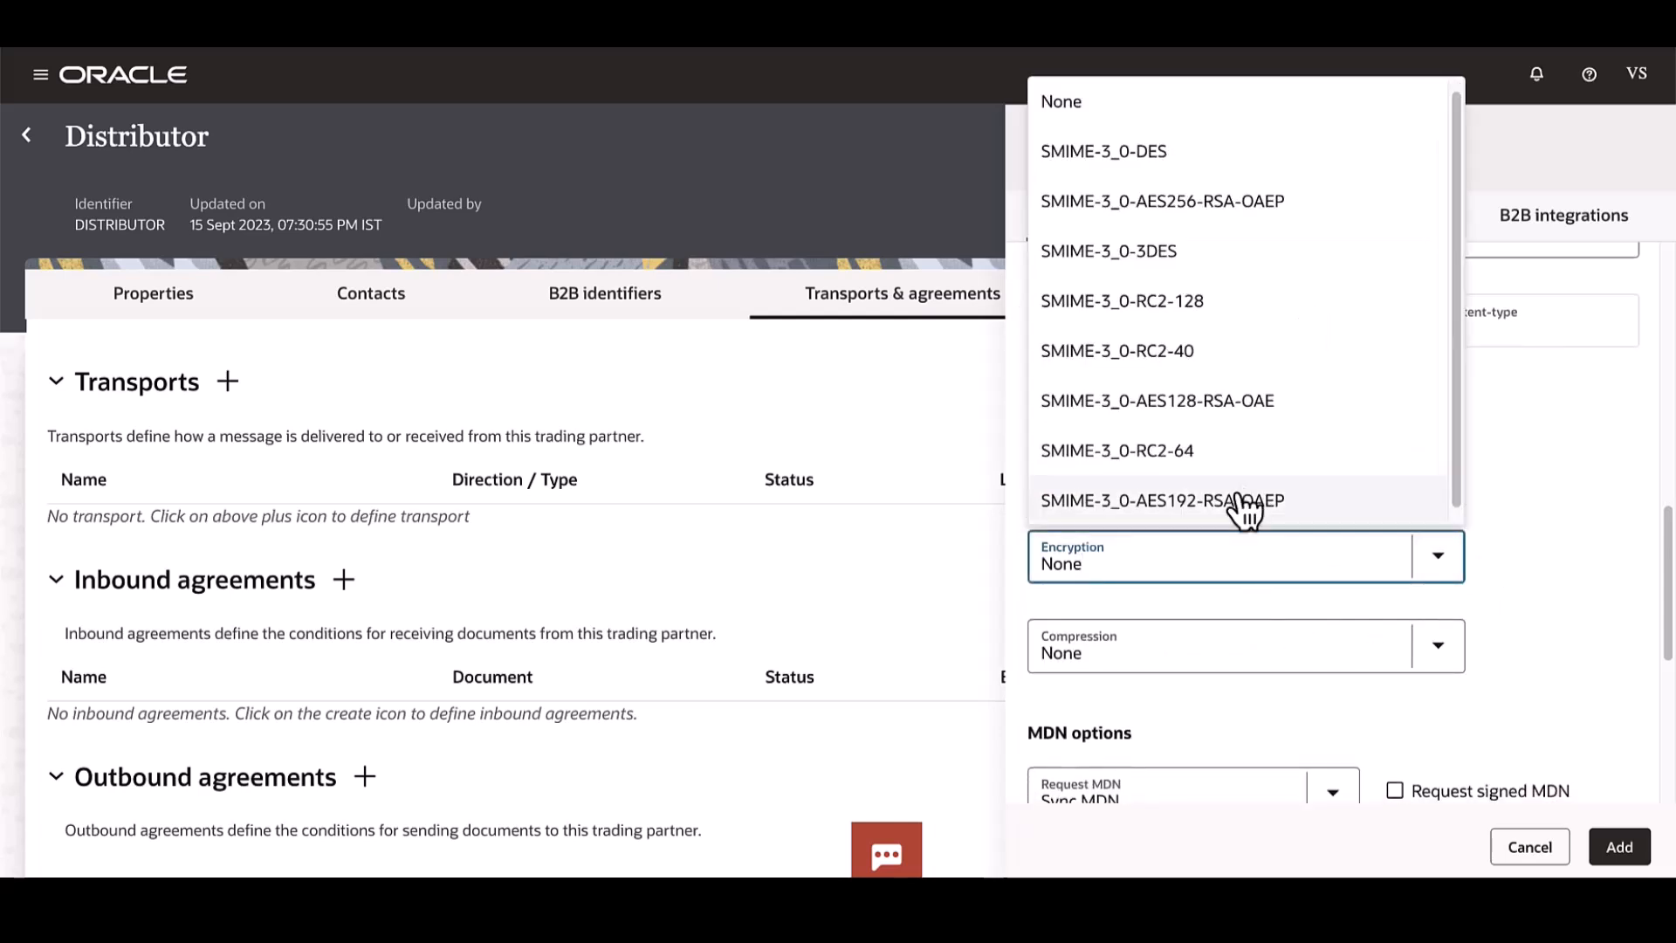
pyautogui.click(1276, 262)
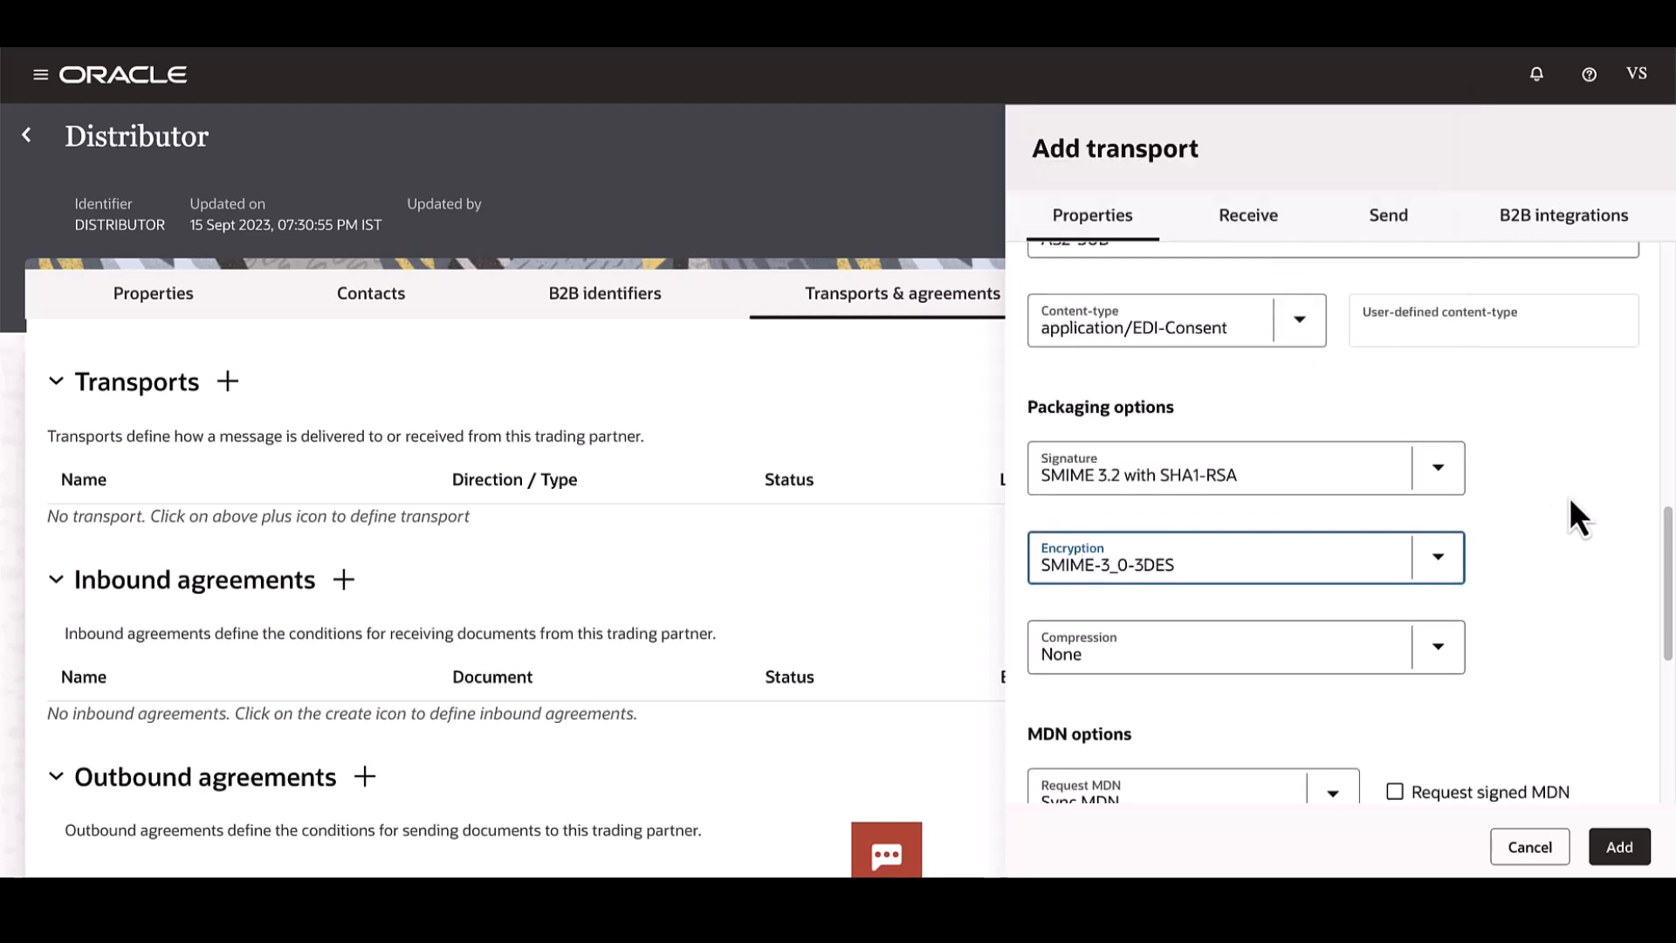
# Keep Sync MDN as the requested MDN type and enable requesting a signed MDN
pyautogui.scroll(-3, 1568, 496)
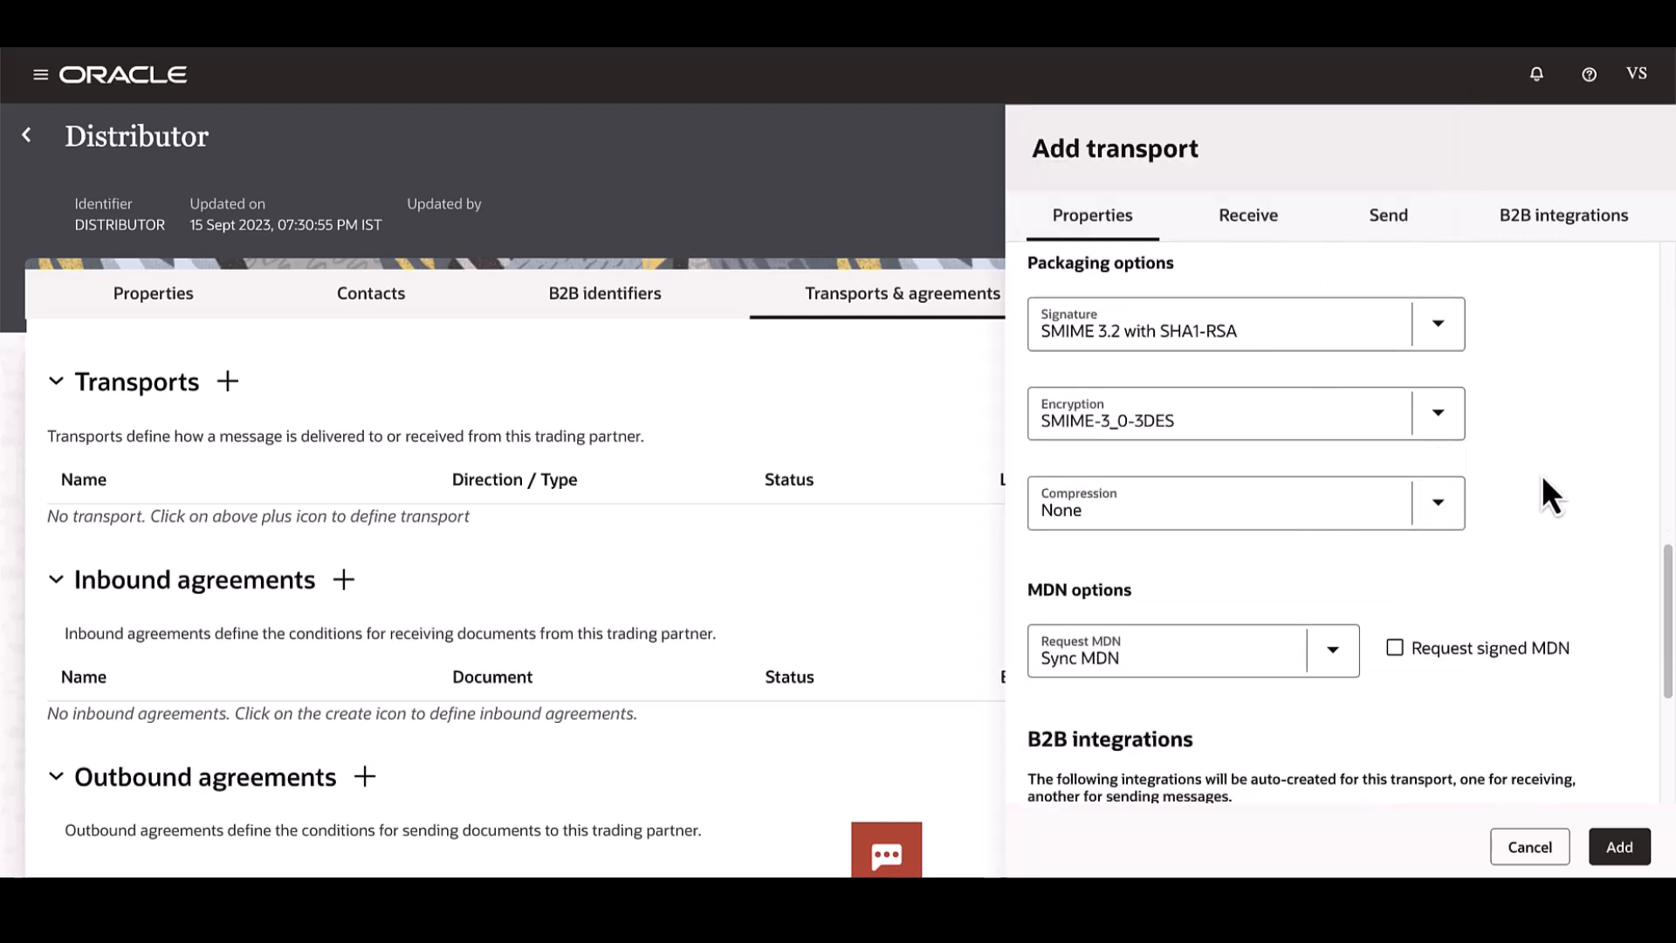
pyautogui.scroll(-1, 1543, 472)
pyautogui.scroll(-3, 1568, 482)
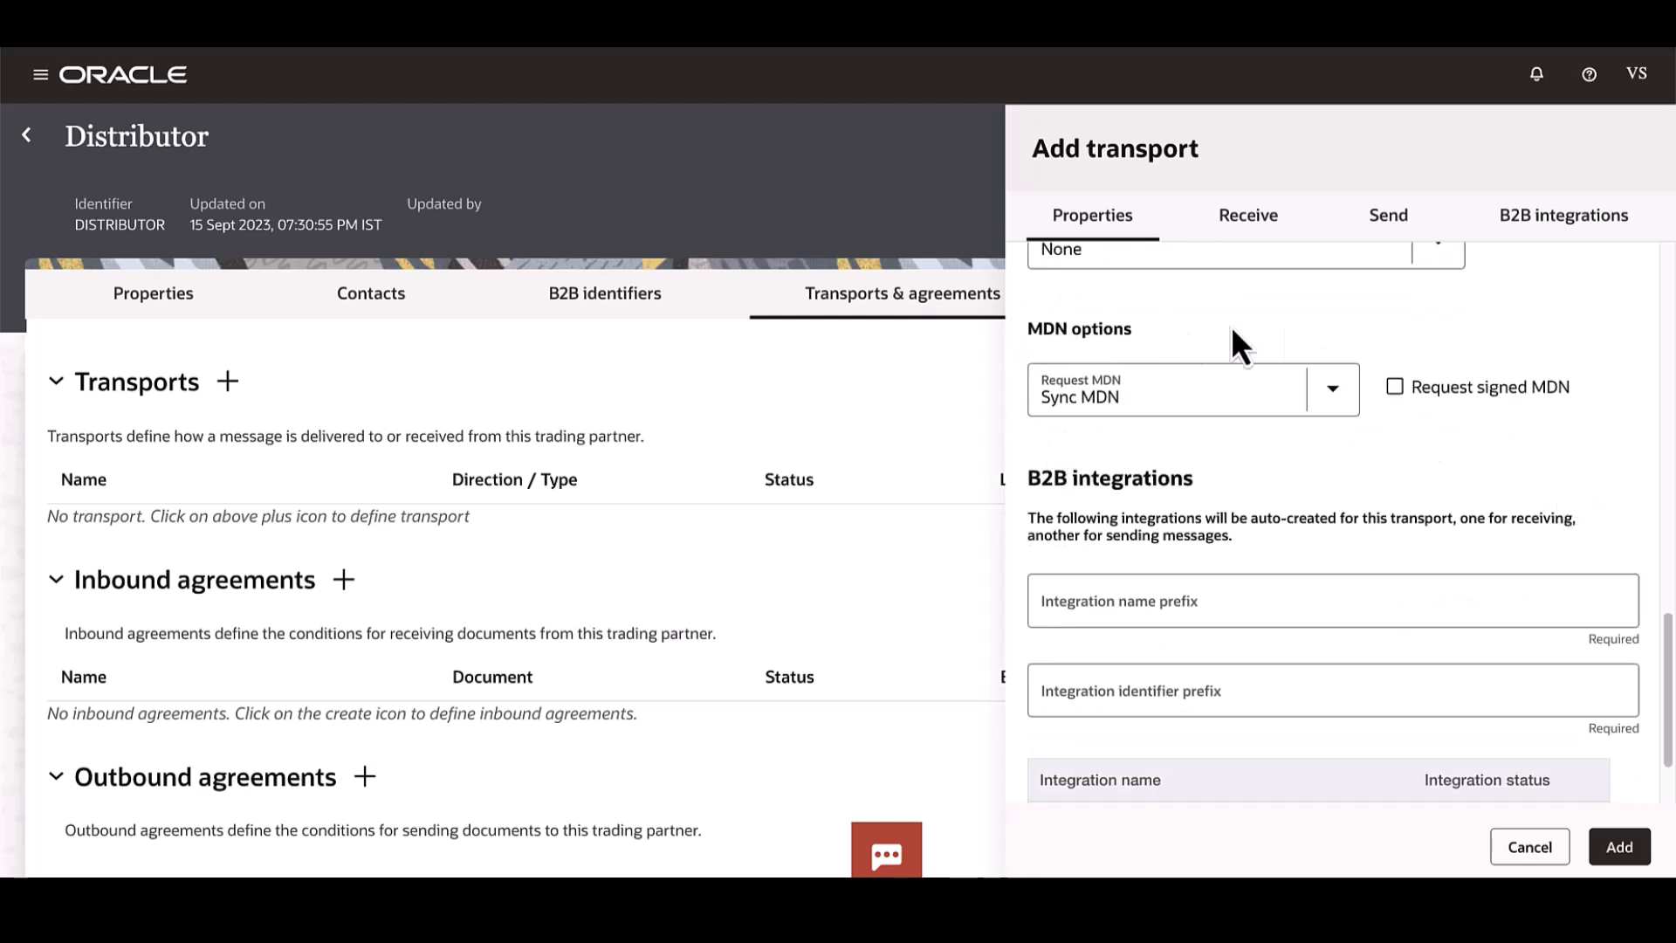
pyautogui.click(1333, 391)
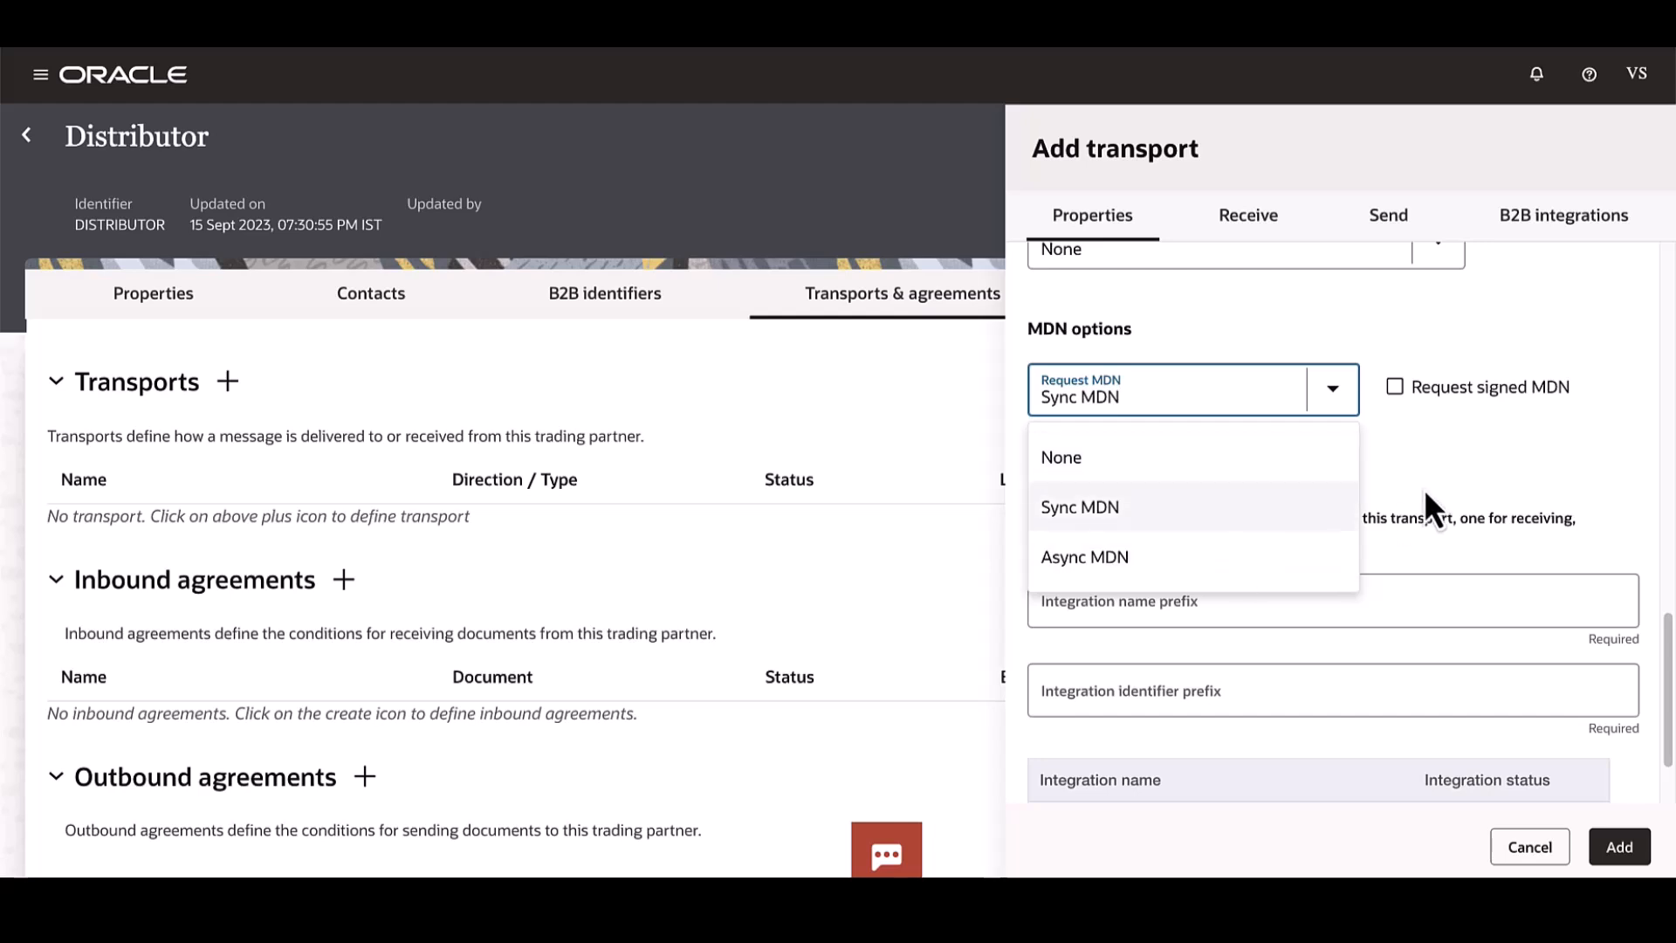
pyautogui.click(1437, 457)
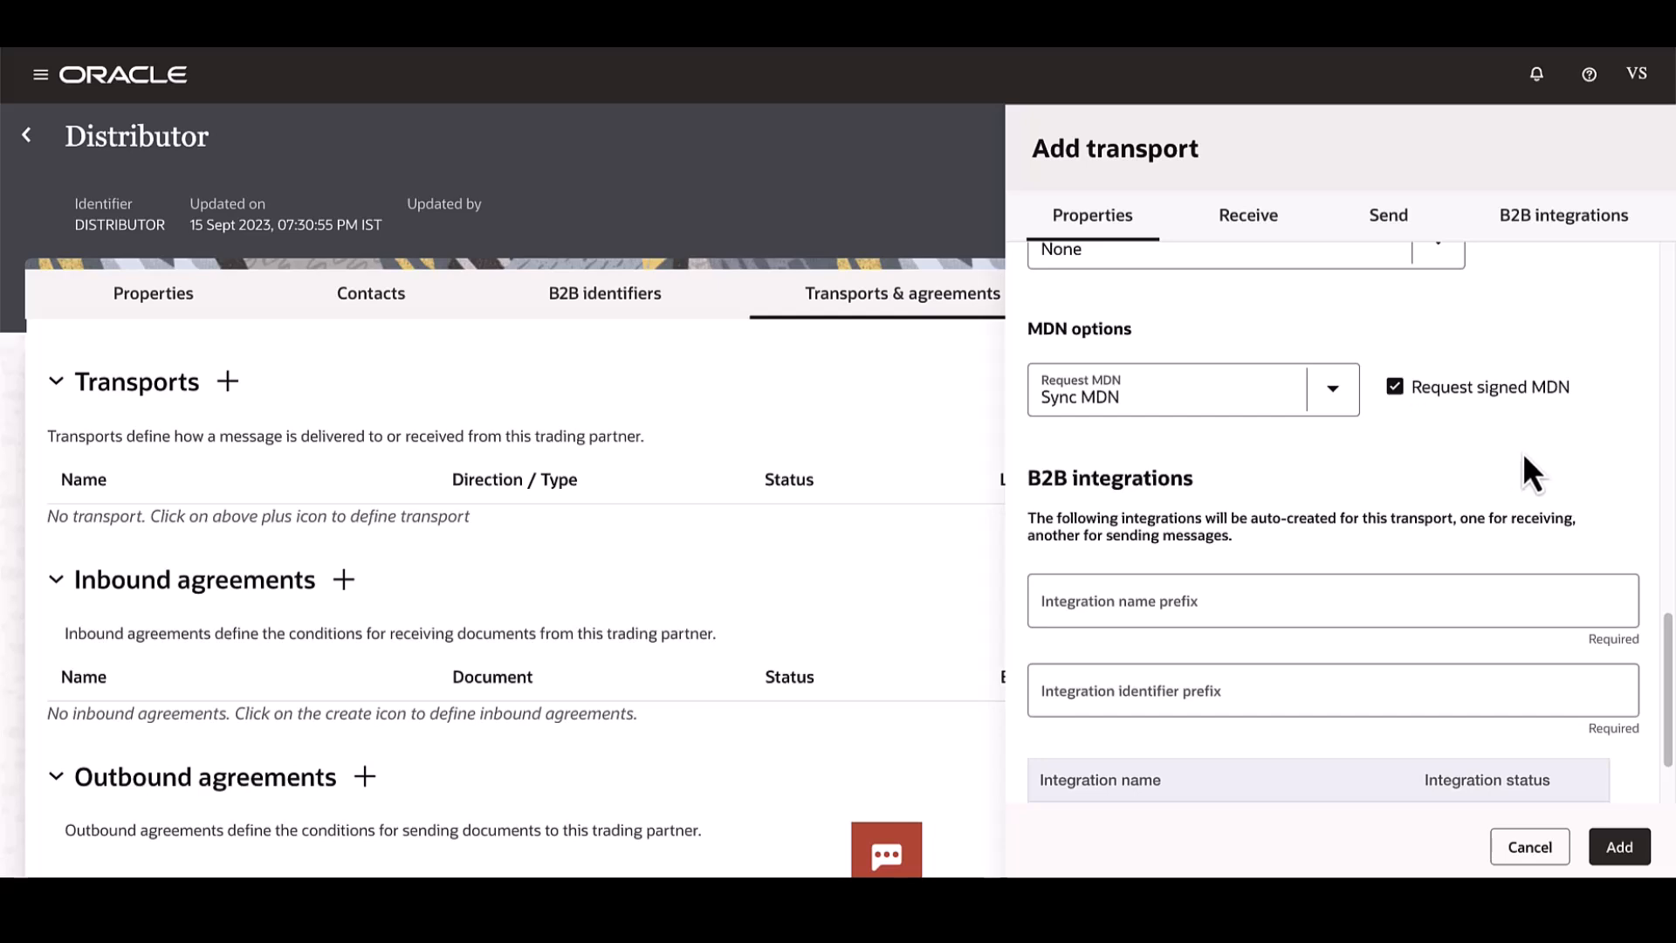
# Set the integration name prefix to DIST for the transport's auto-created B2B integrations
pyautogui.scroll(1, 1524, 455)
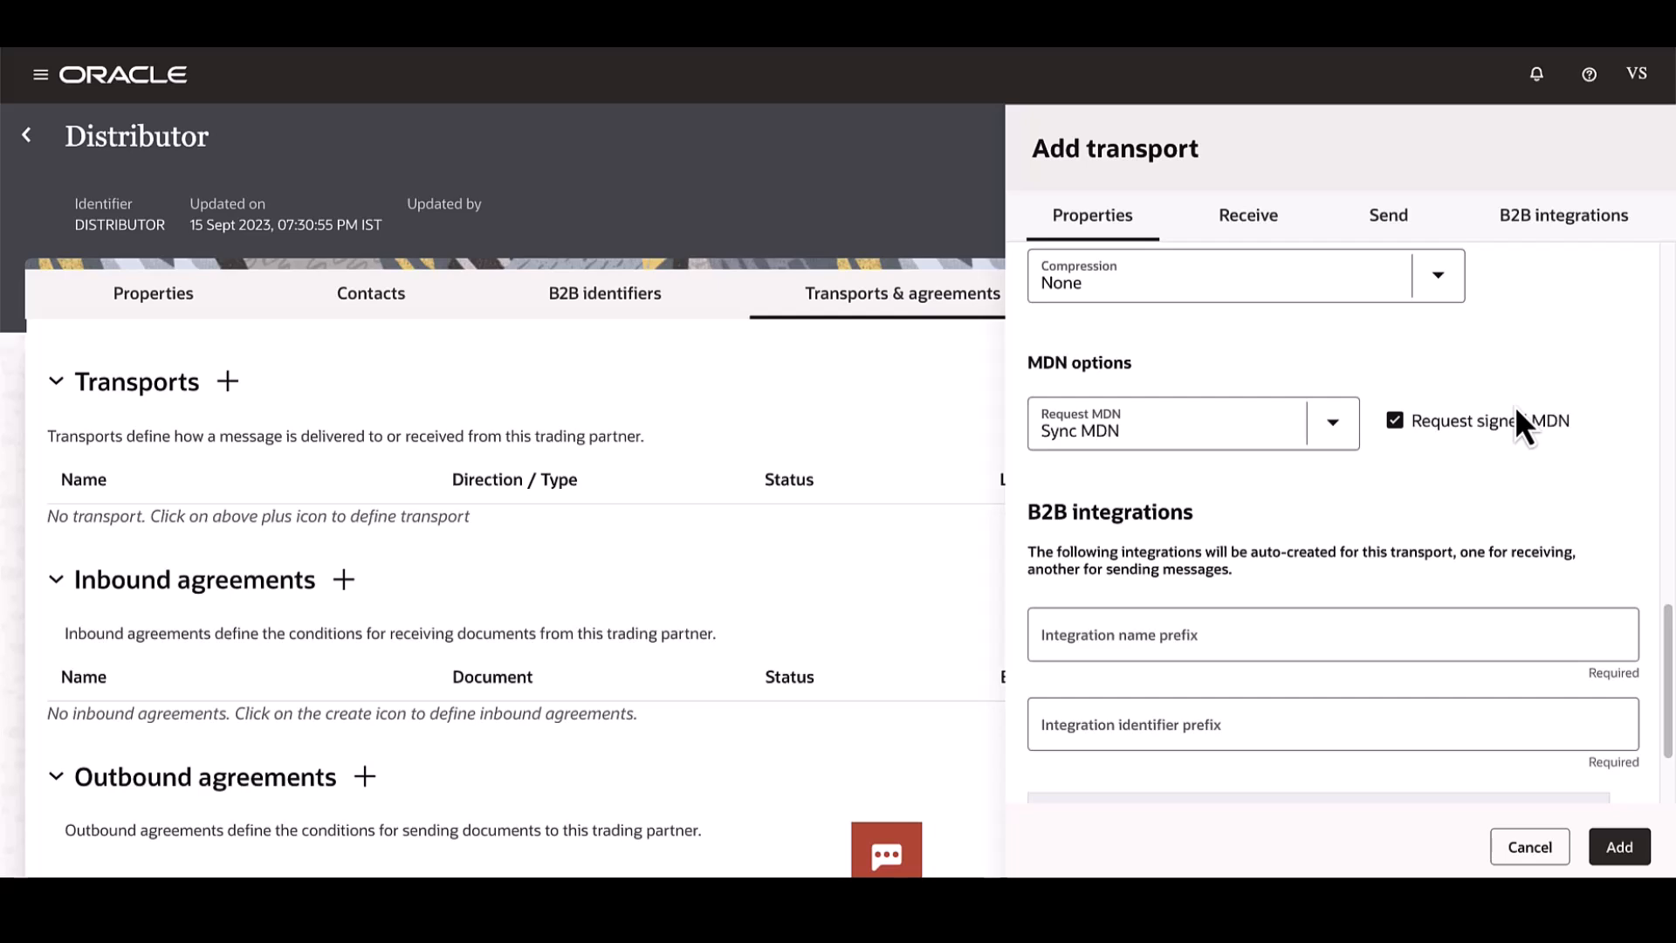
pyautogui.scroll(5, 1515, 405)
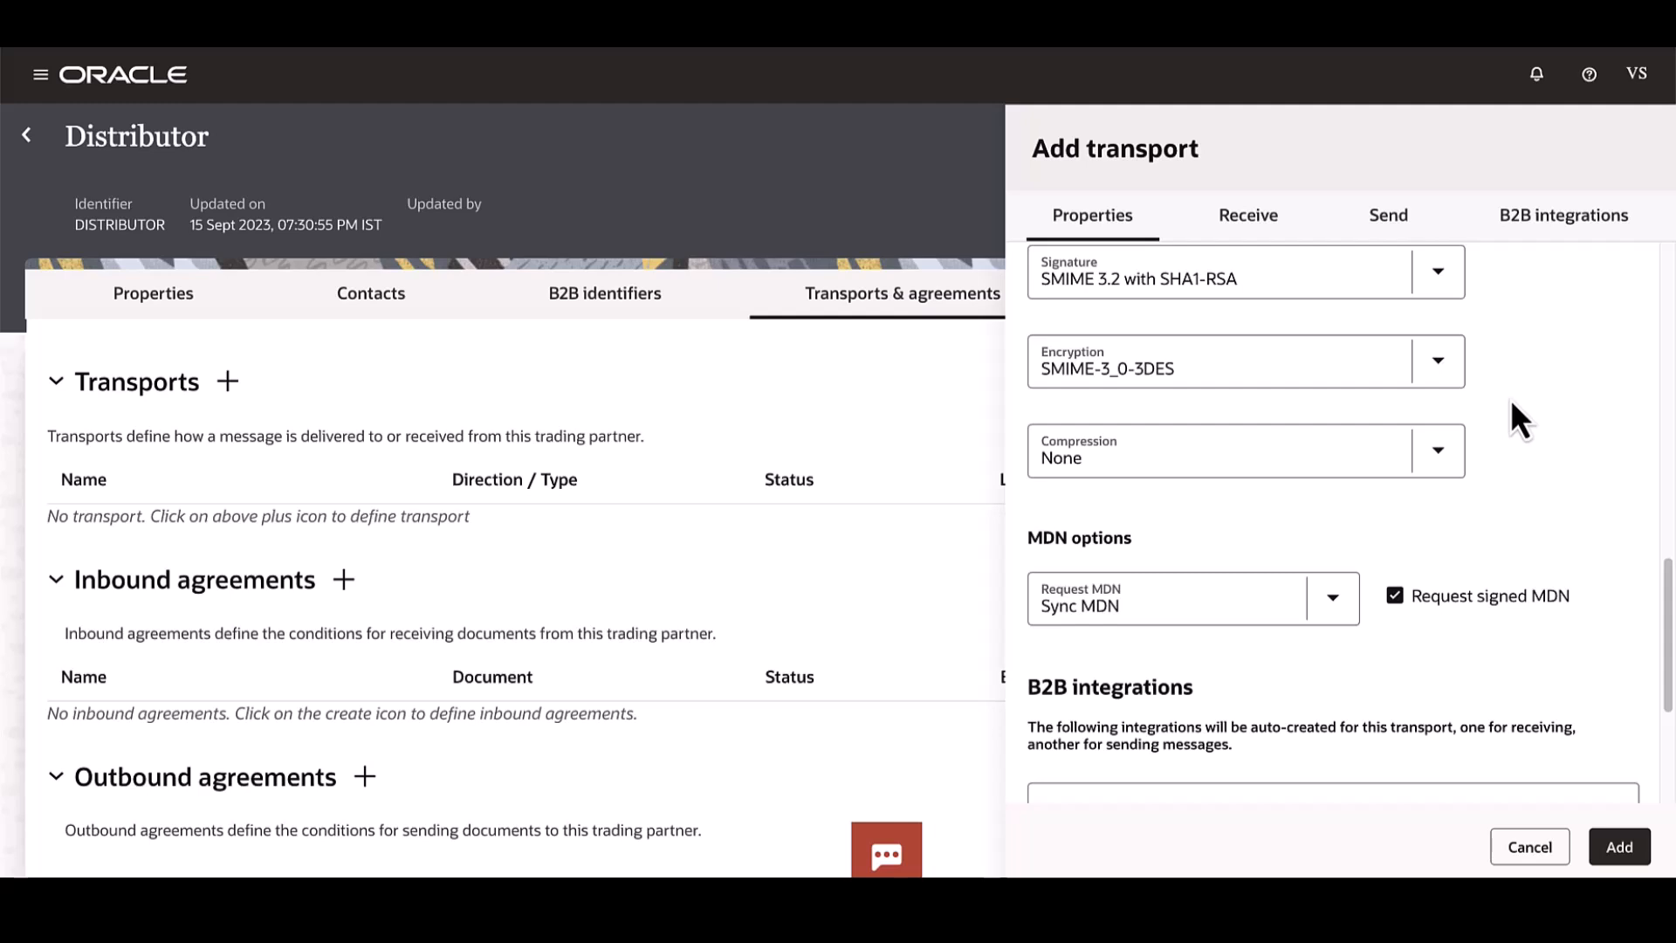
pyautogui.scroll(-4, 1512, 404)
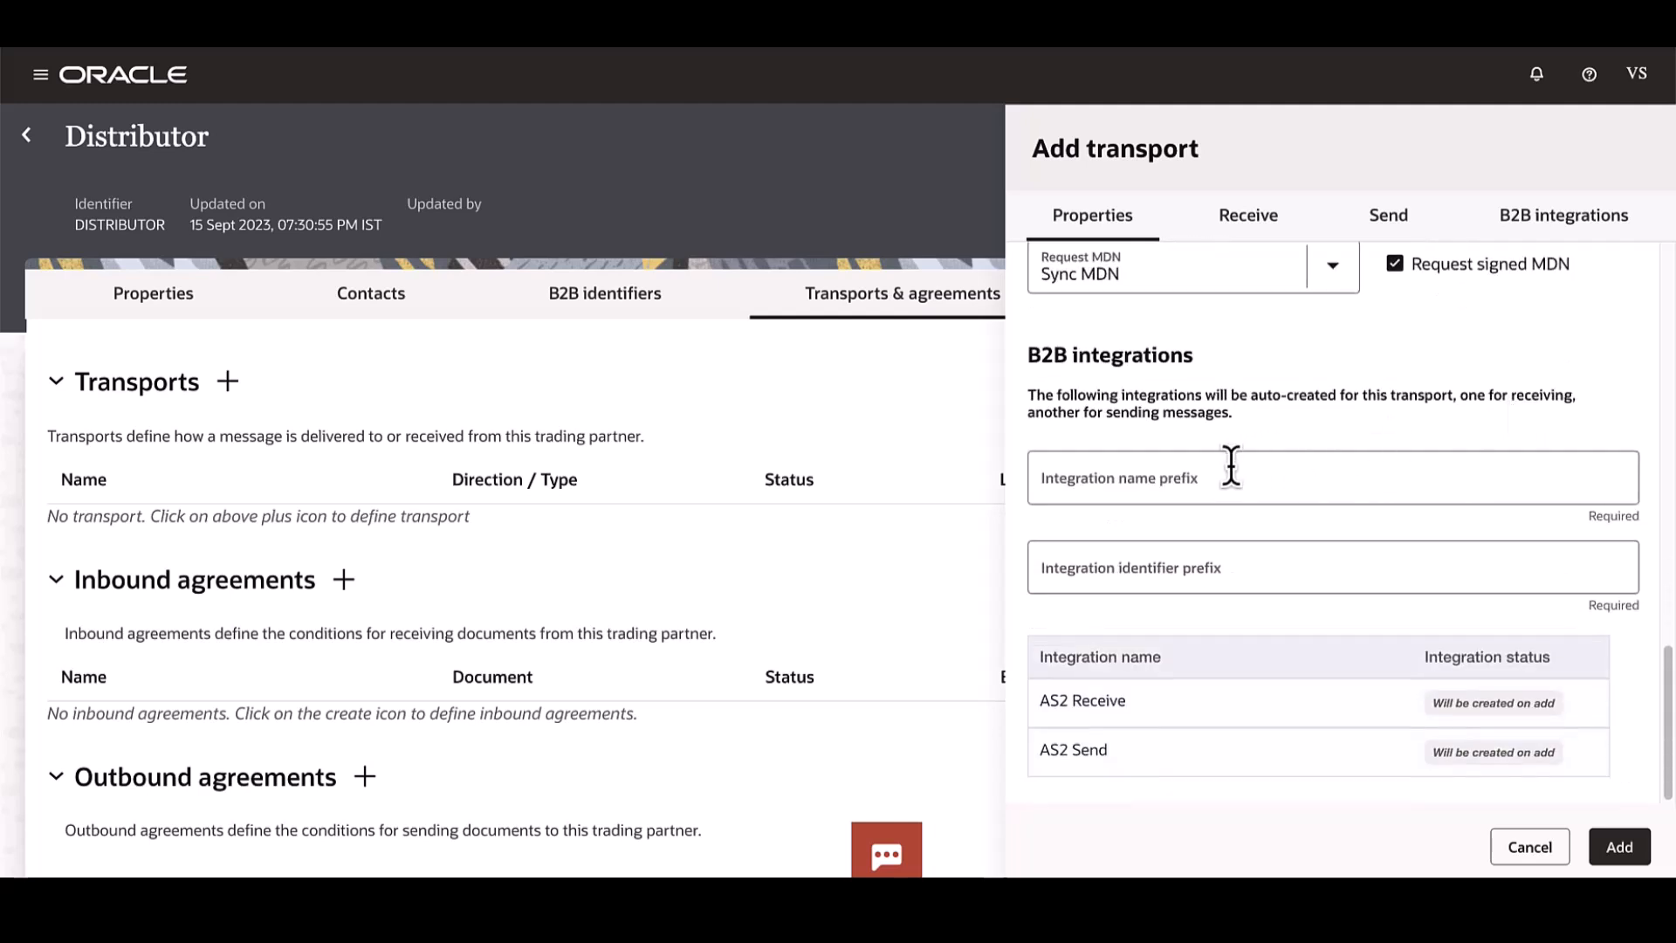
pyautogui.click(1226, 475)
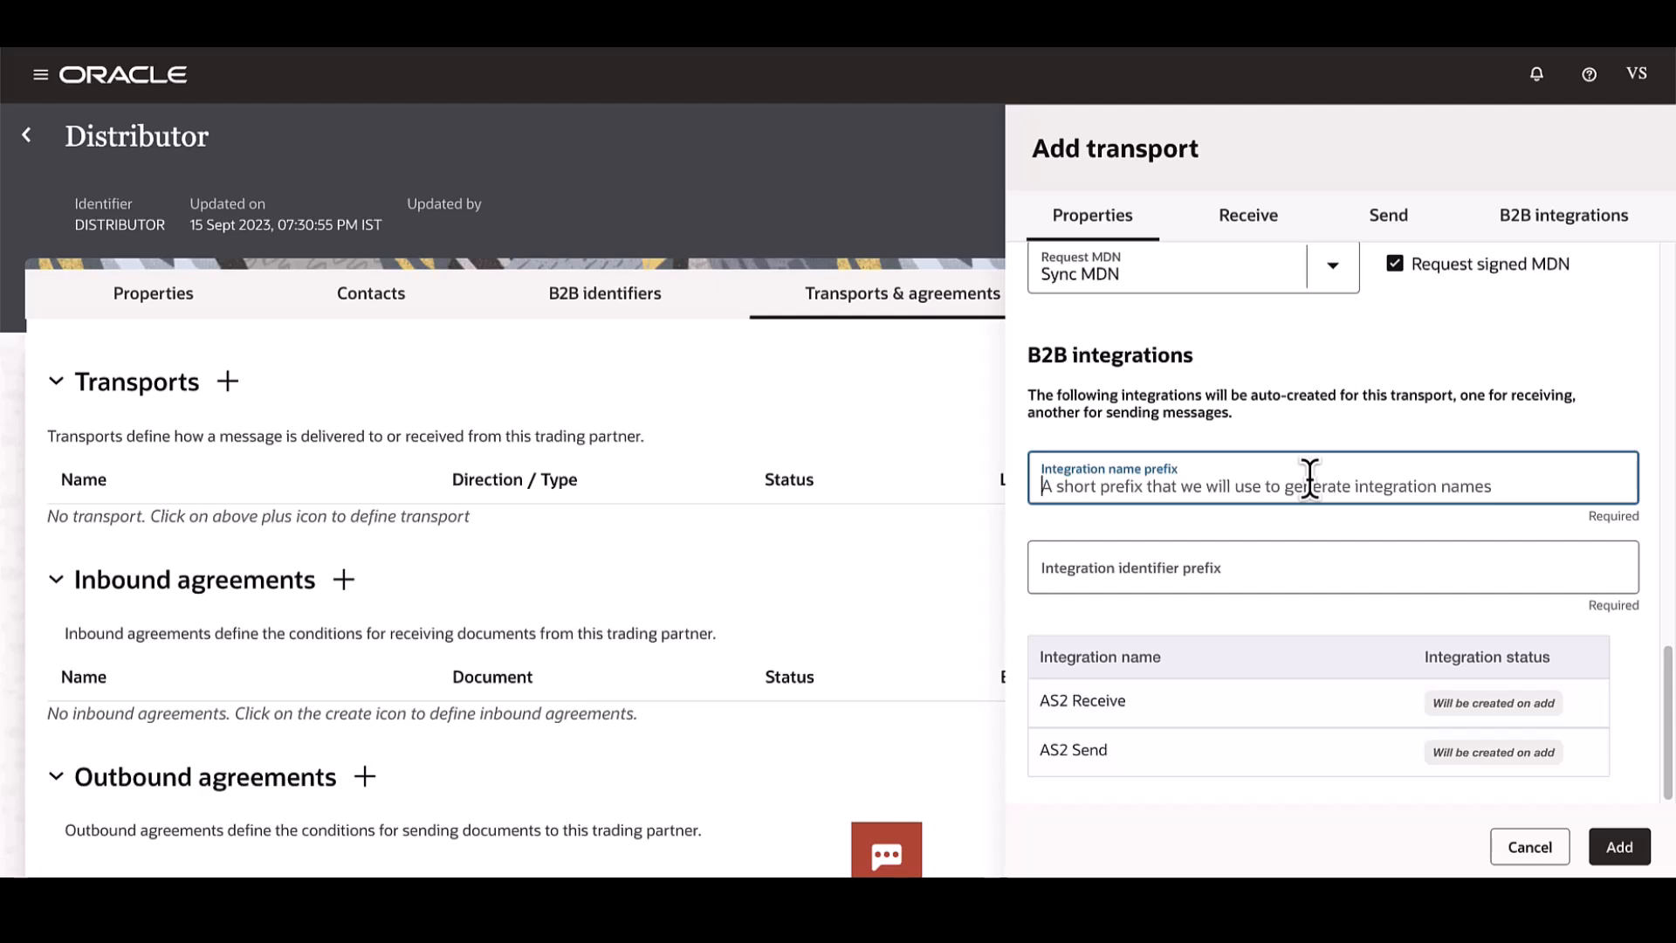
pyautogui.write('DIST')
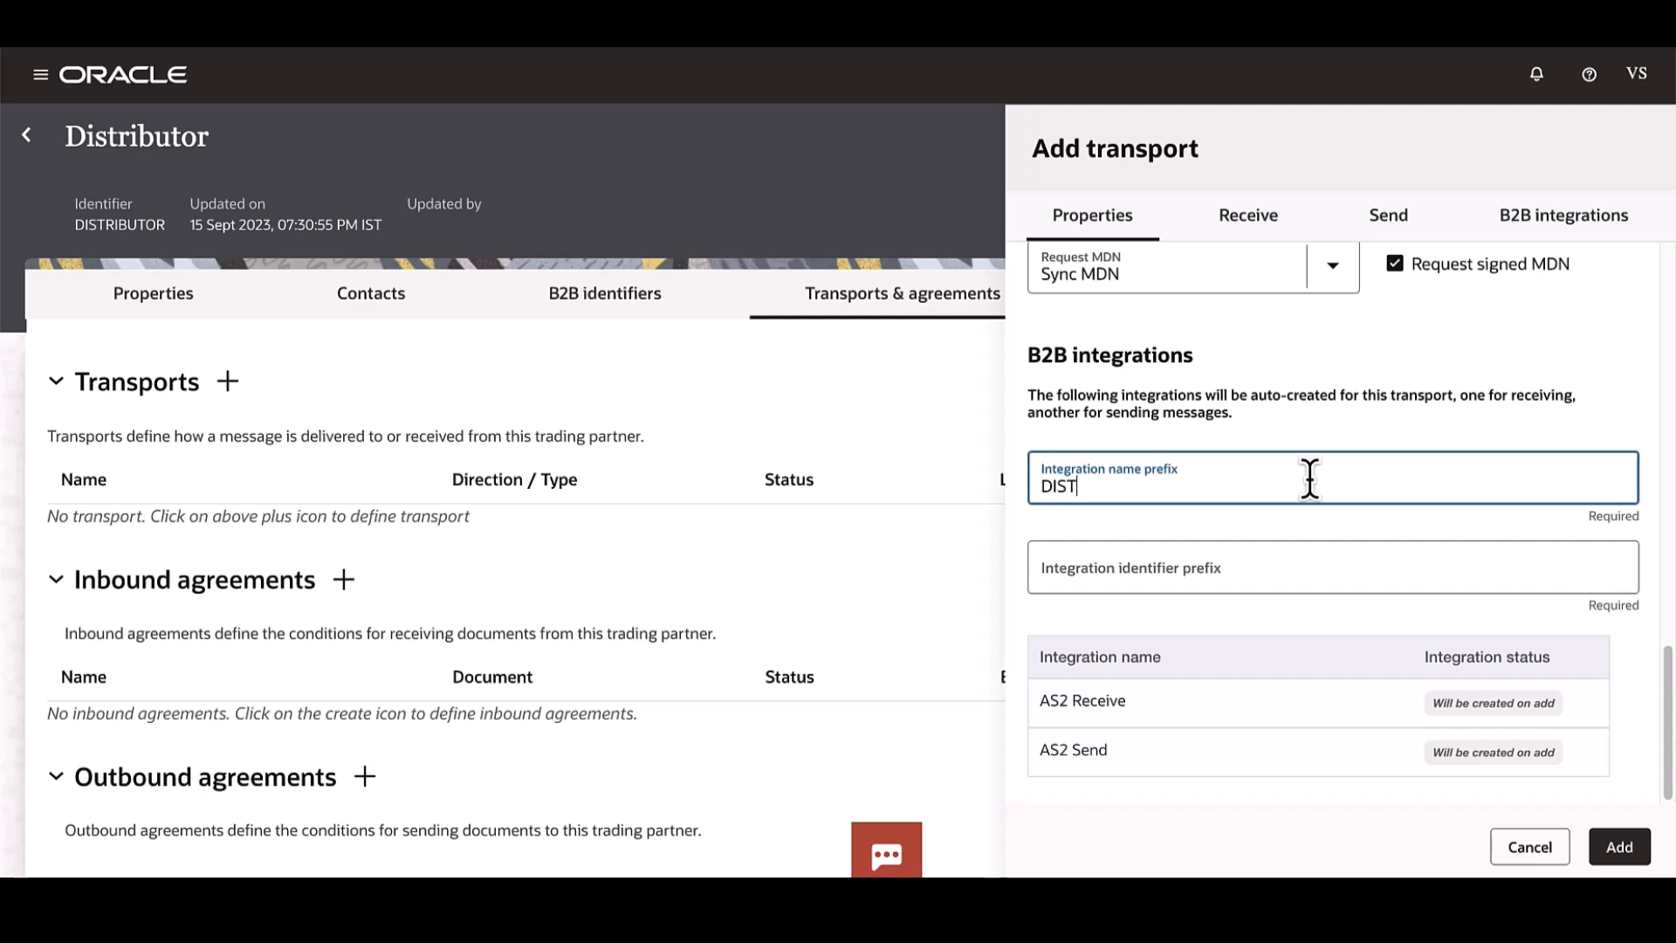
pyautogui.click(1450, 436)
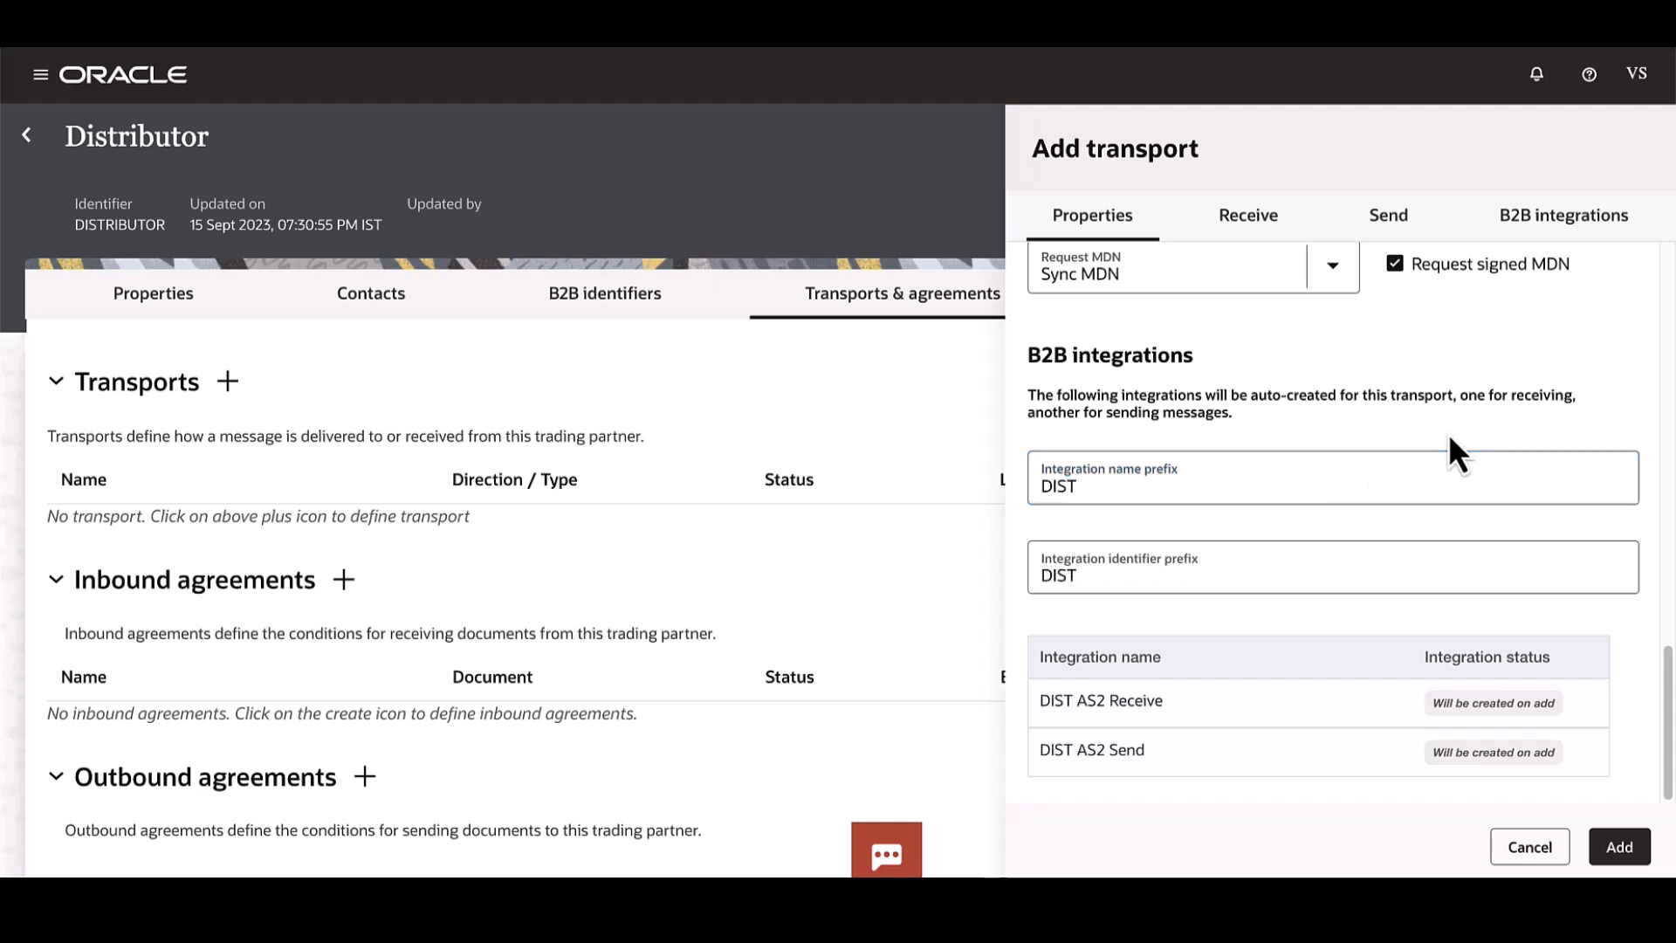
pyautogui.moveTo(1042, 698); pyautogui.dragTo(1161, 699)
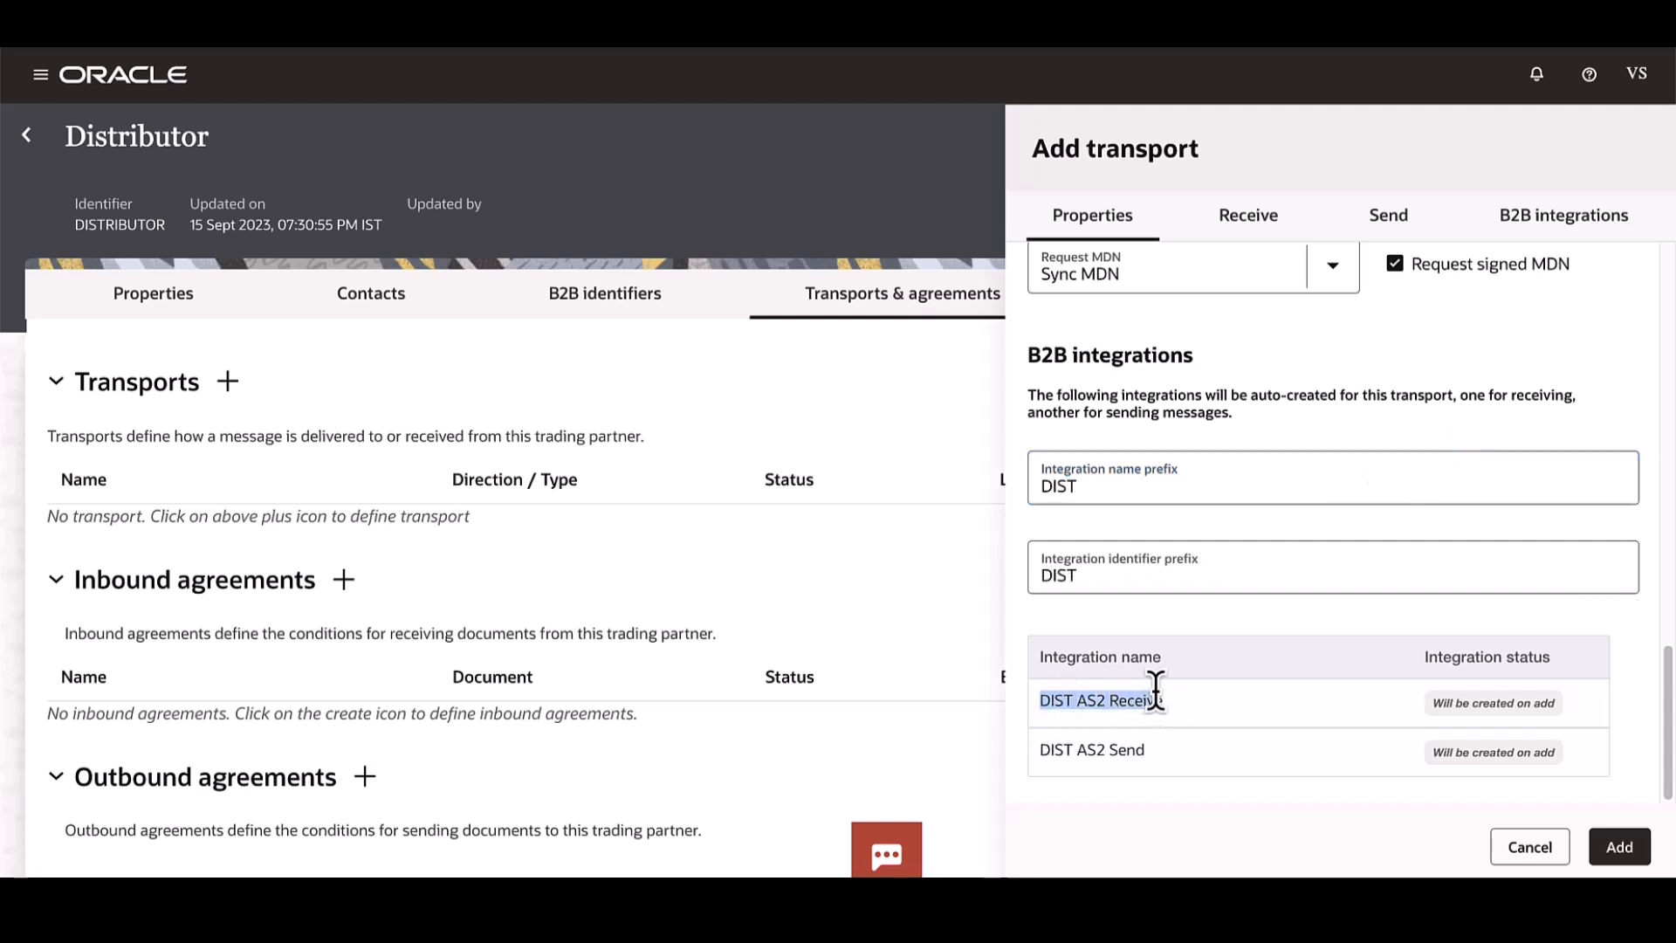
# Review the names of the receive and send integrations listed for auto-creation with the AS2 transport
pyautogui.click(1213, 737)
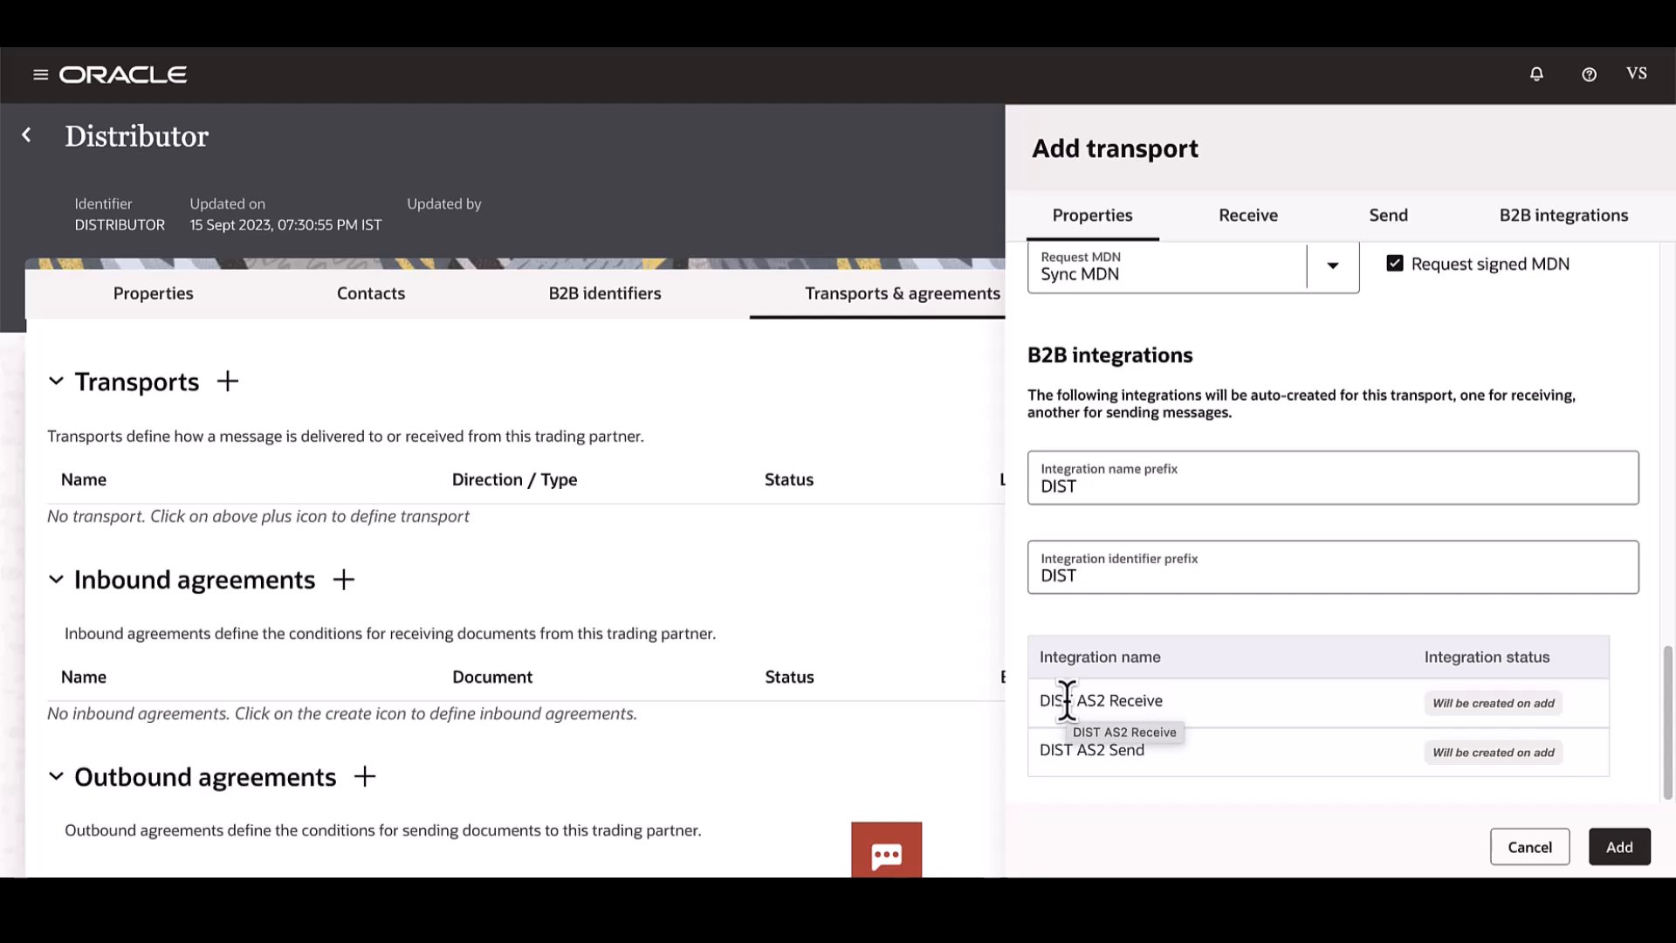
pyautogui.moveTo(1086, 698); pyautogui.dragTo(1045, 703)
pyautogui.click(1174, 754)
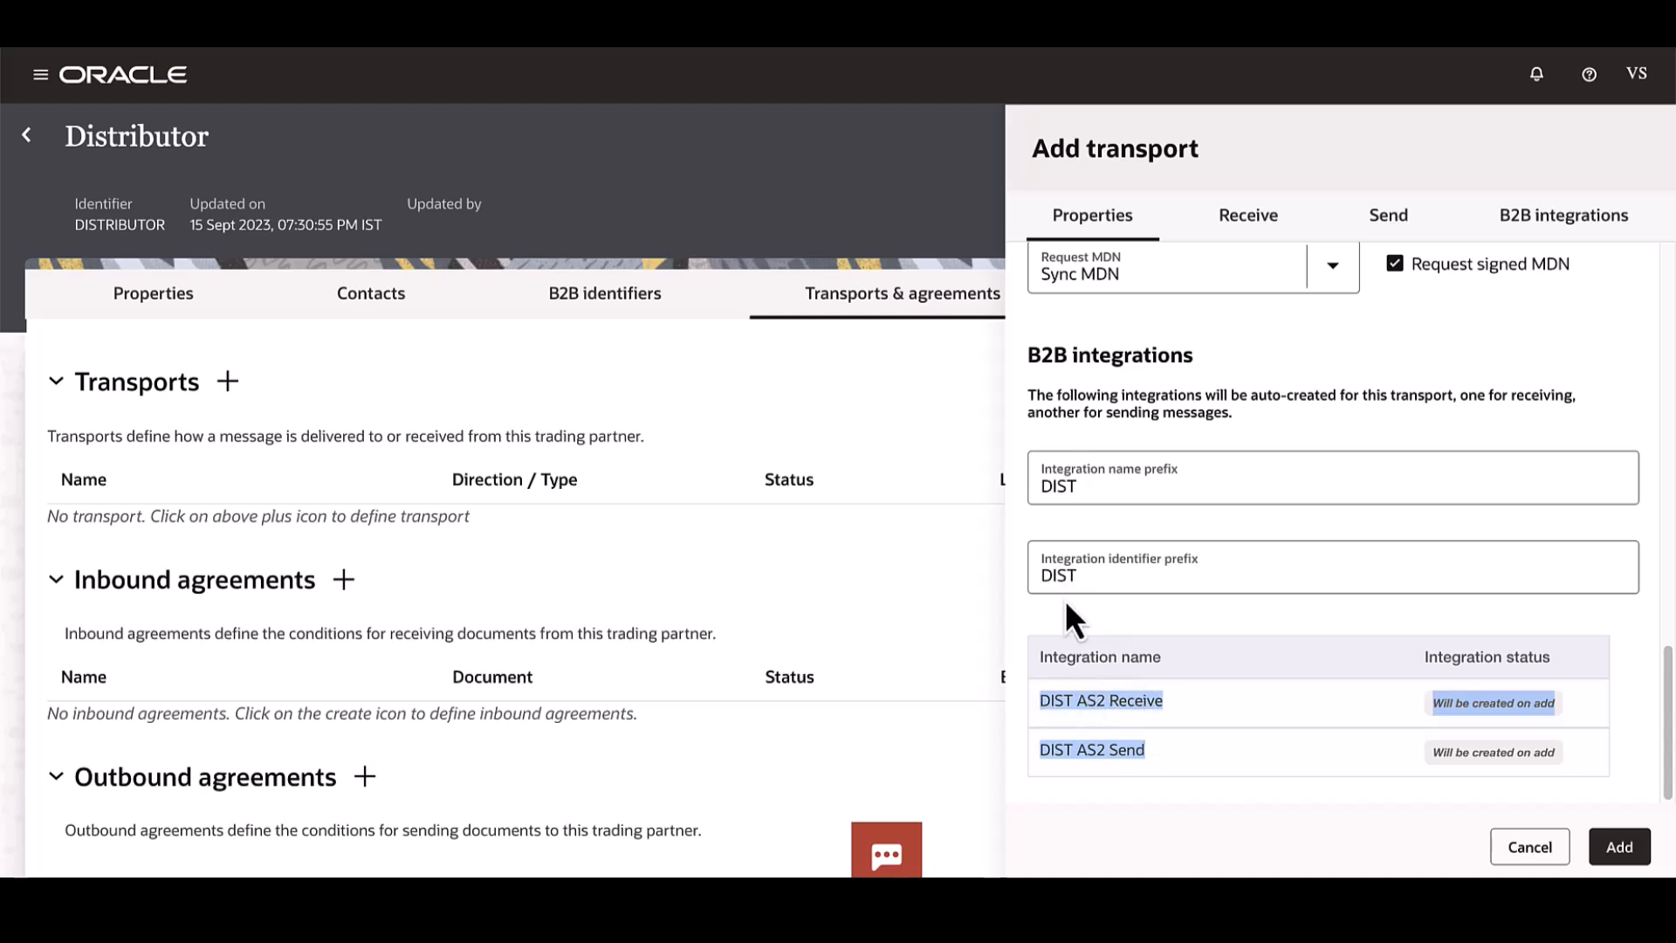
pyautogui.click(1068, 743)
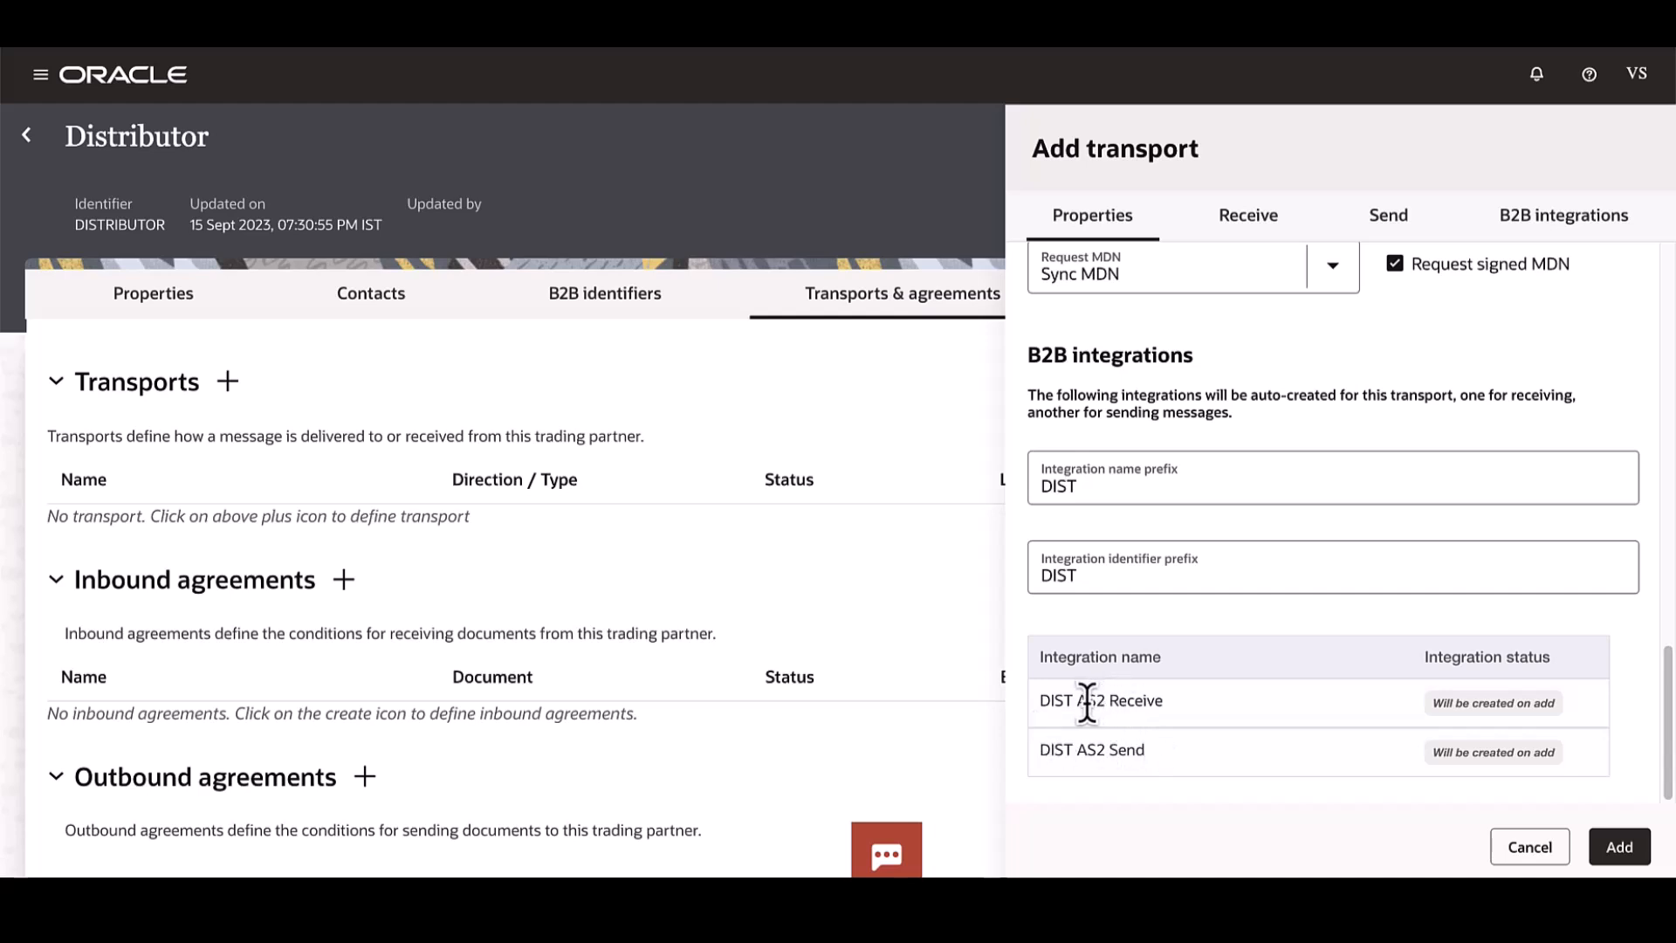
pyautogui.moveTo(1080, 699); pyautogui.dragTo(1189, 717)
pyautogui.moveTo(1154, 753); pyautogui.dragTo(1073, 751)
pyautogui.click(1209, 751)
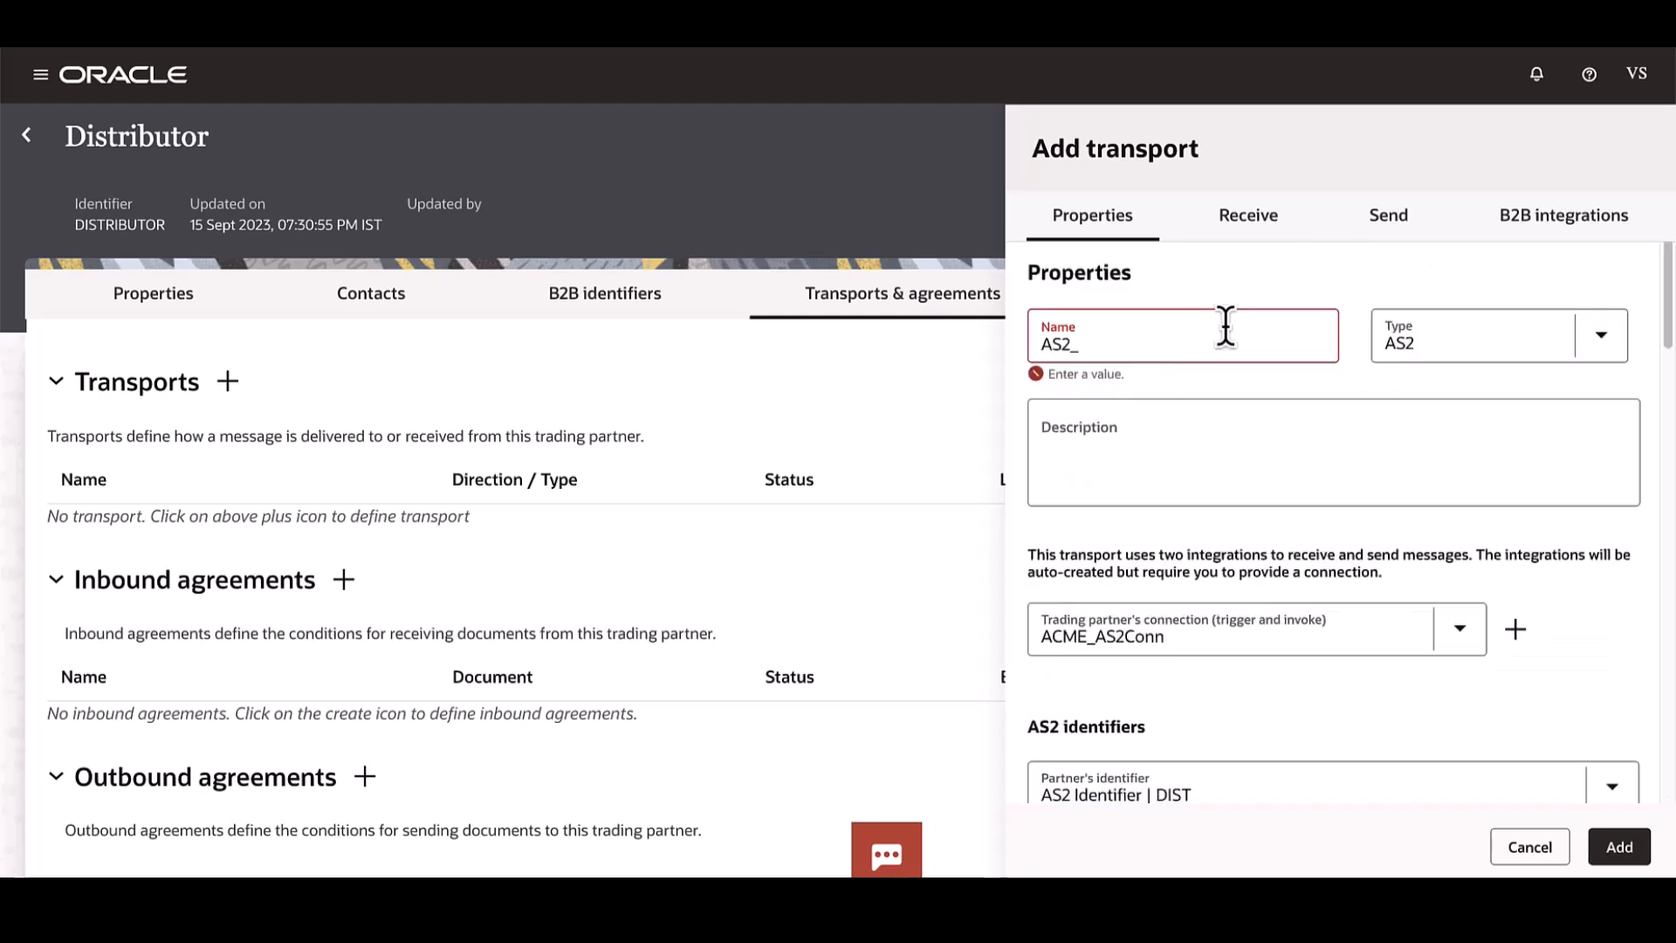
# Name the transport AS2_tr and add it to the Distributor trading partner
pyautogui.write('tr')
pyautogui.click(1617, 847)
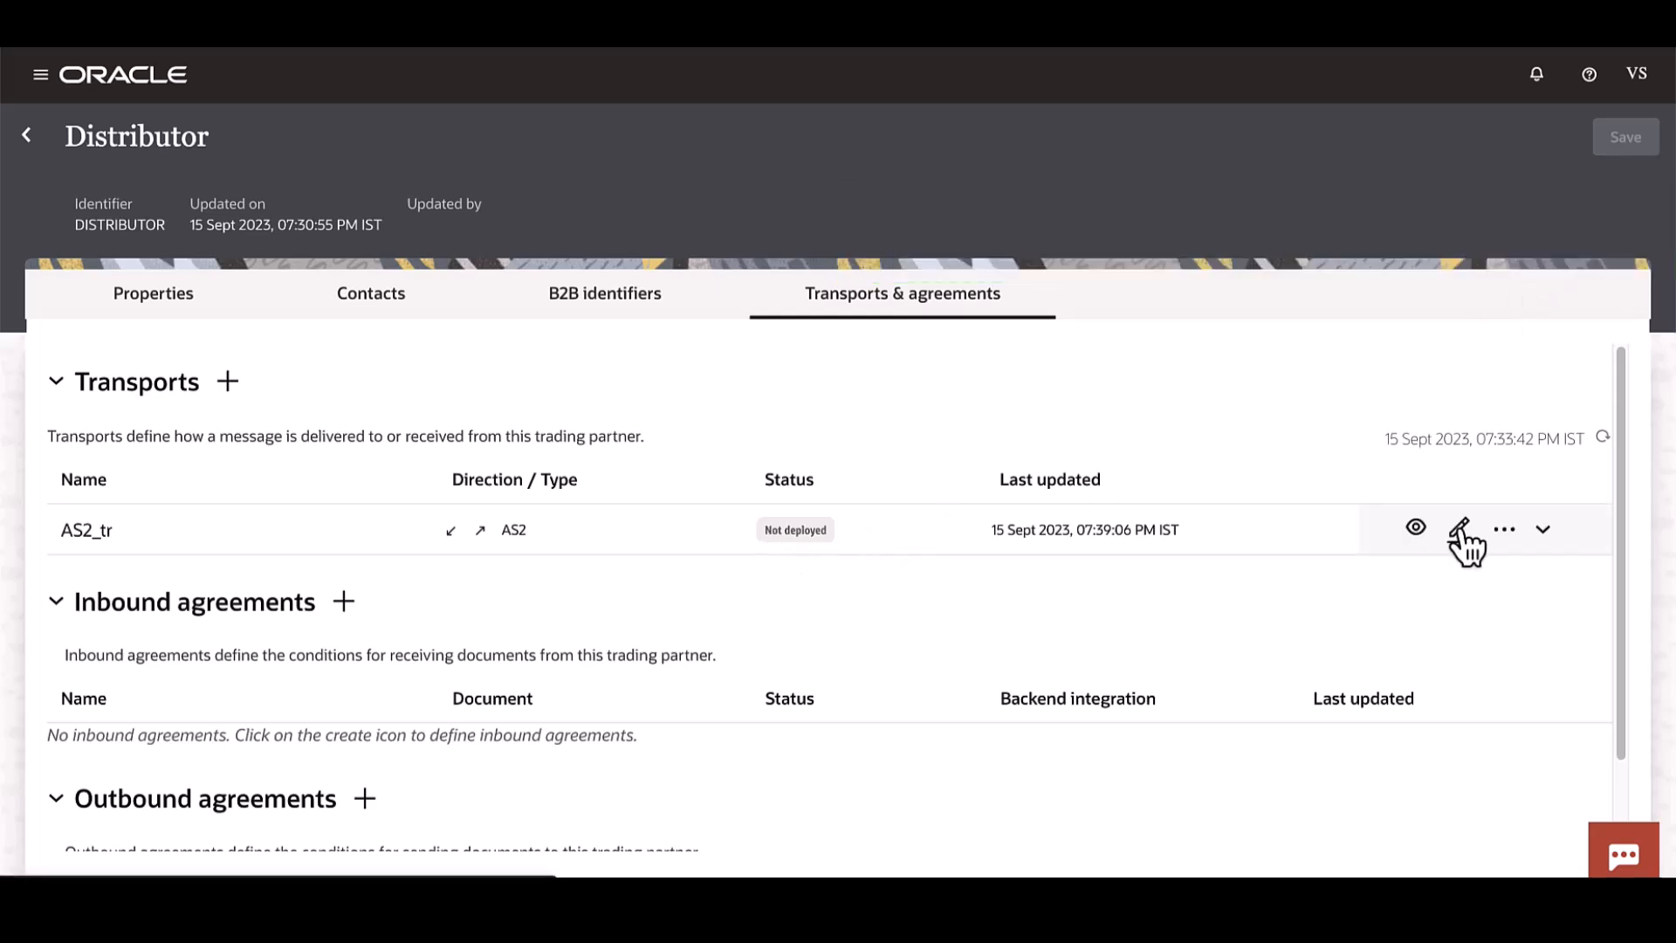
# Start another transport of type FTP and choose SampleFileServer as the trading partner's connection
pyautogui.click(234, 388)
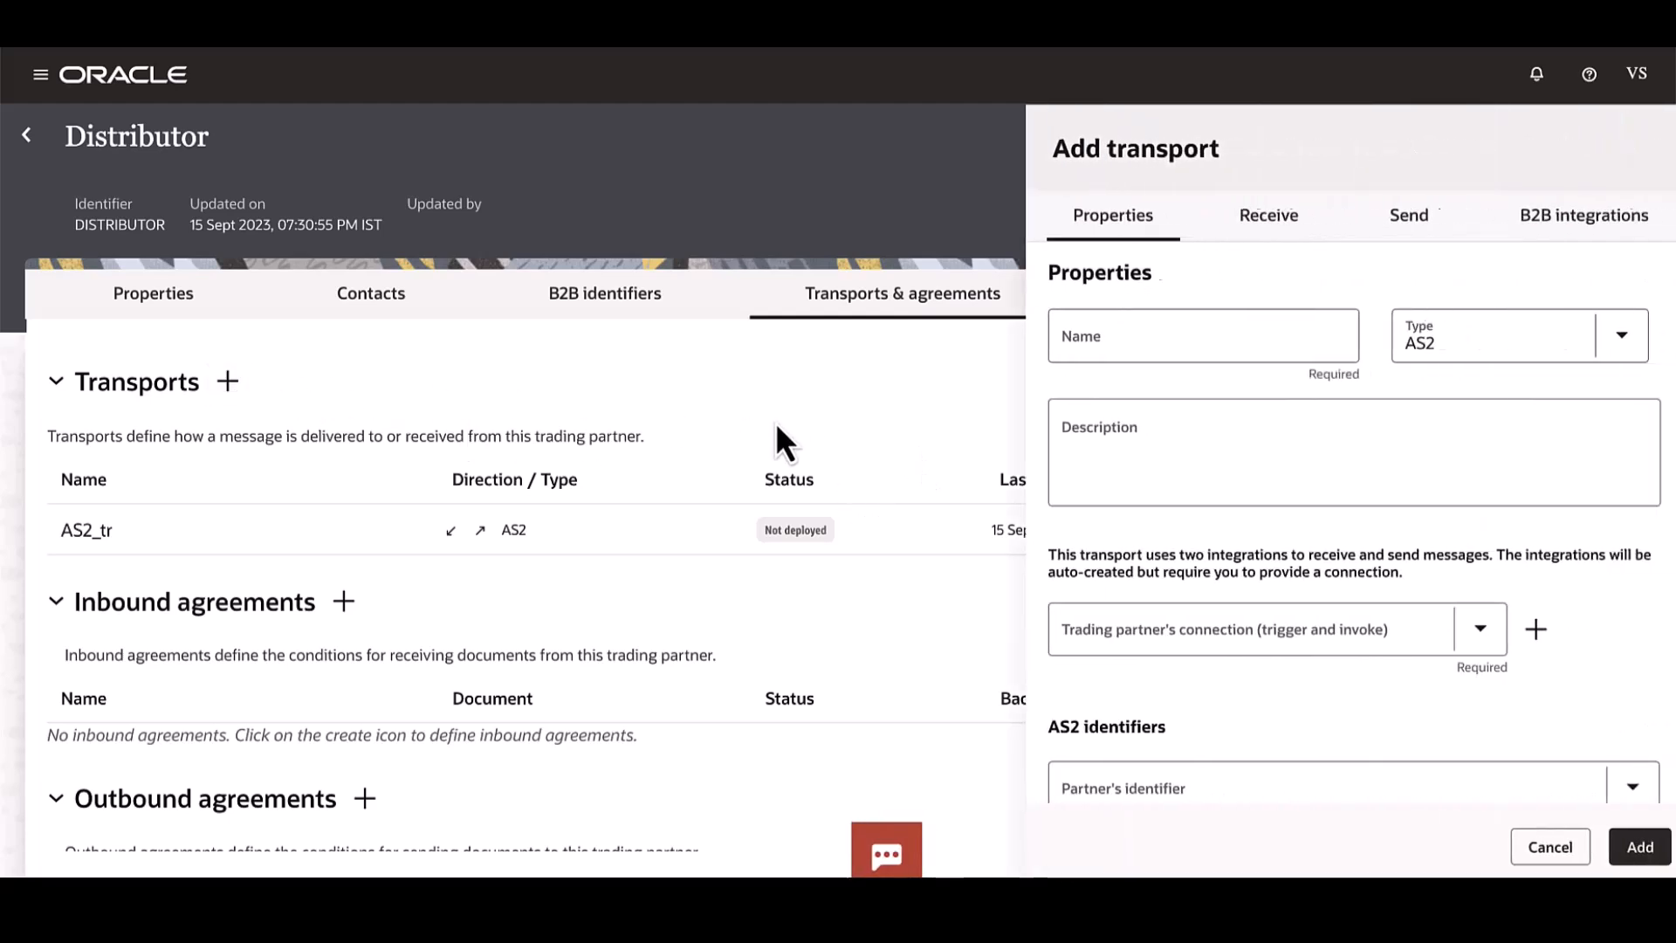
pyautogui.click(1603, 339)
pyautogui.click(1461, 458)
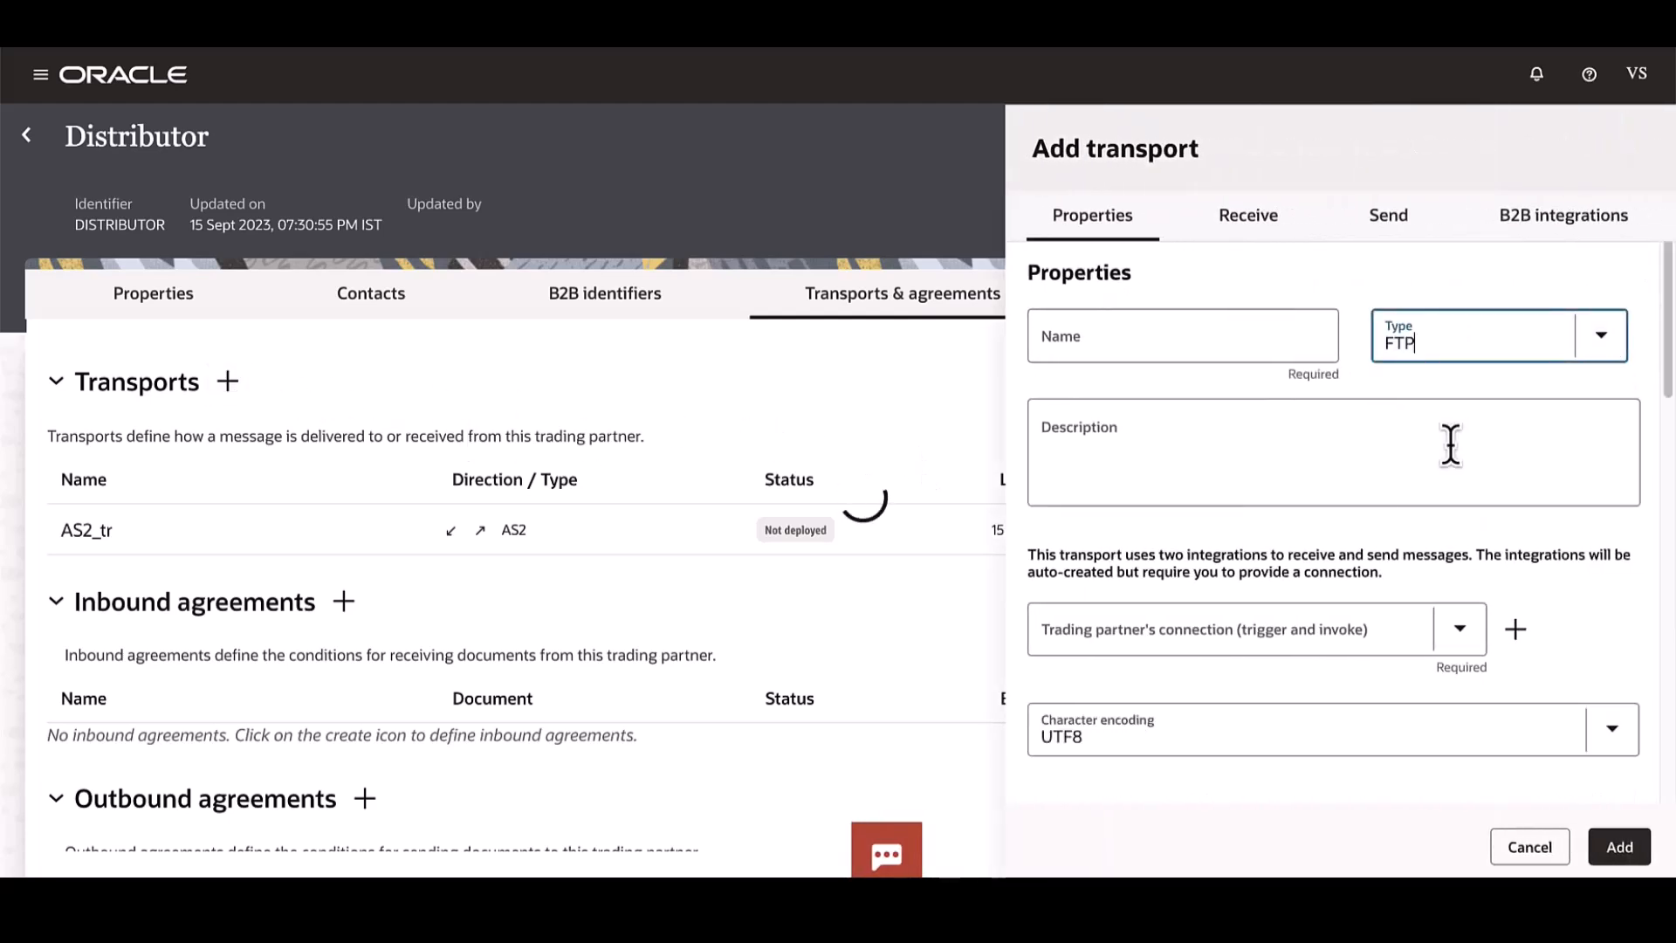
pyautogui.scroll(-2, 1391, 437)
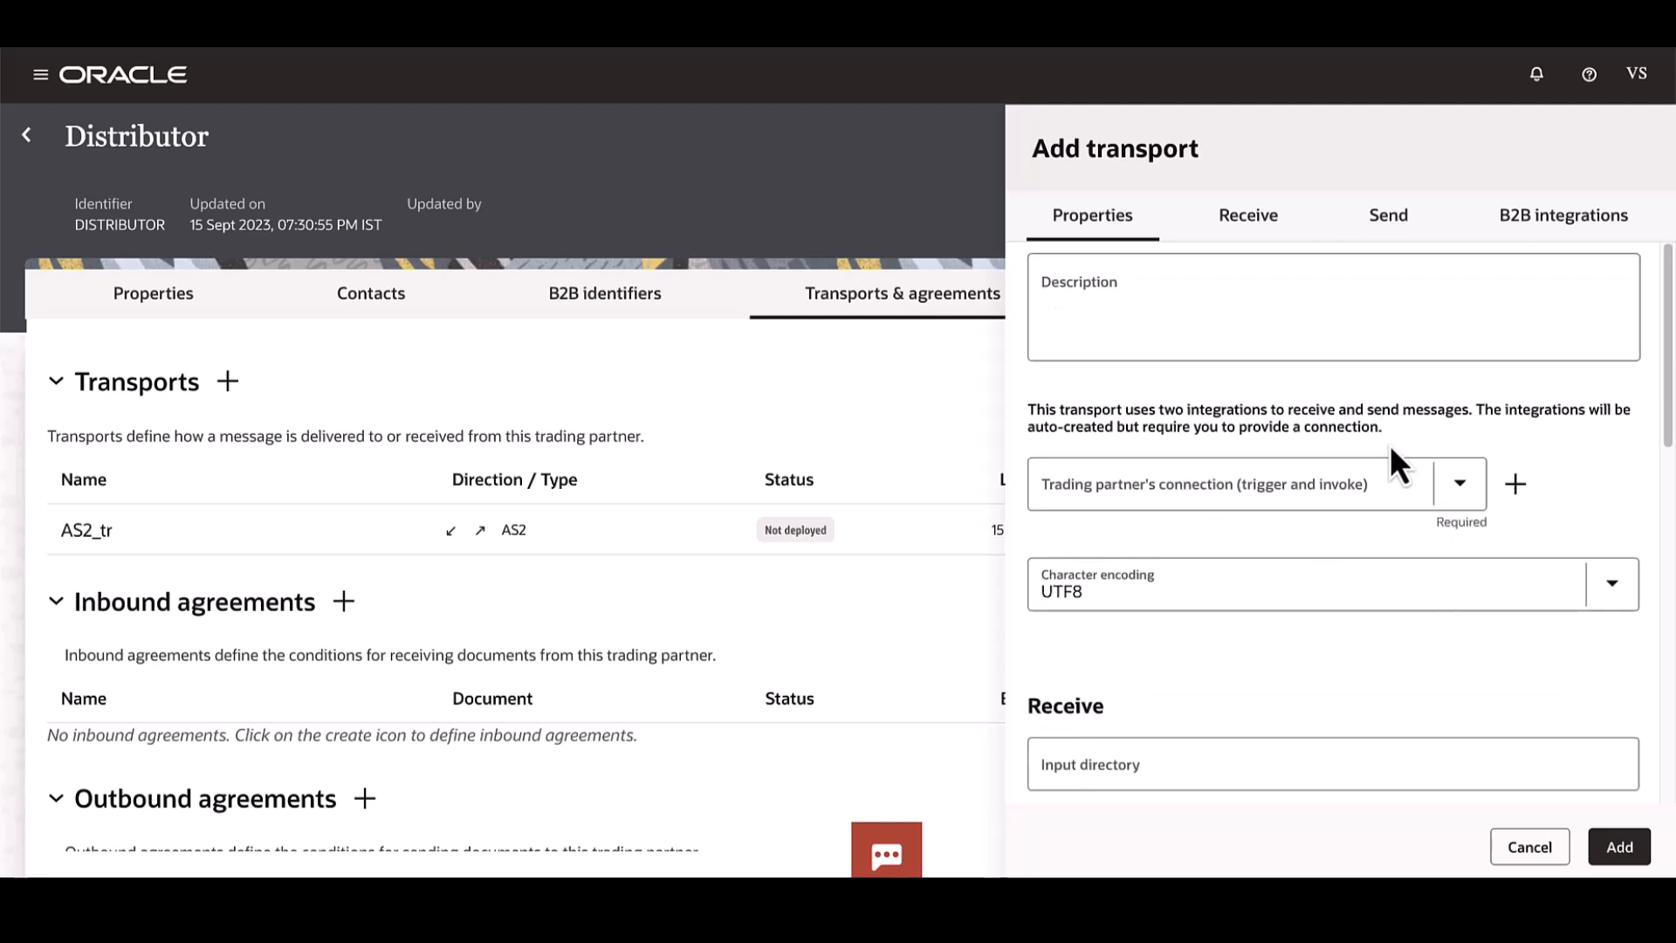
pyautogui.click(1456, 483)
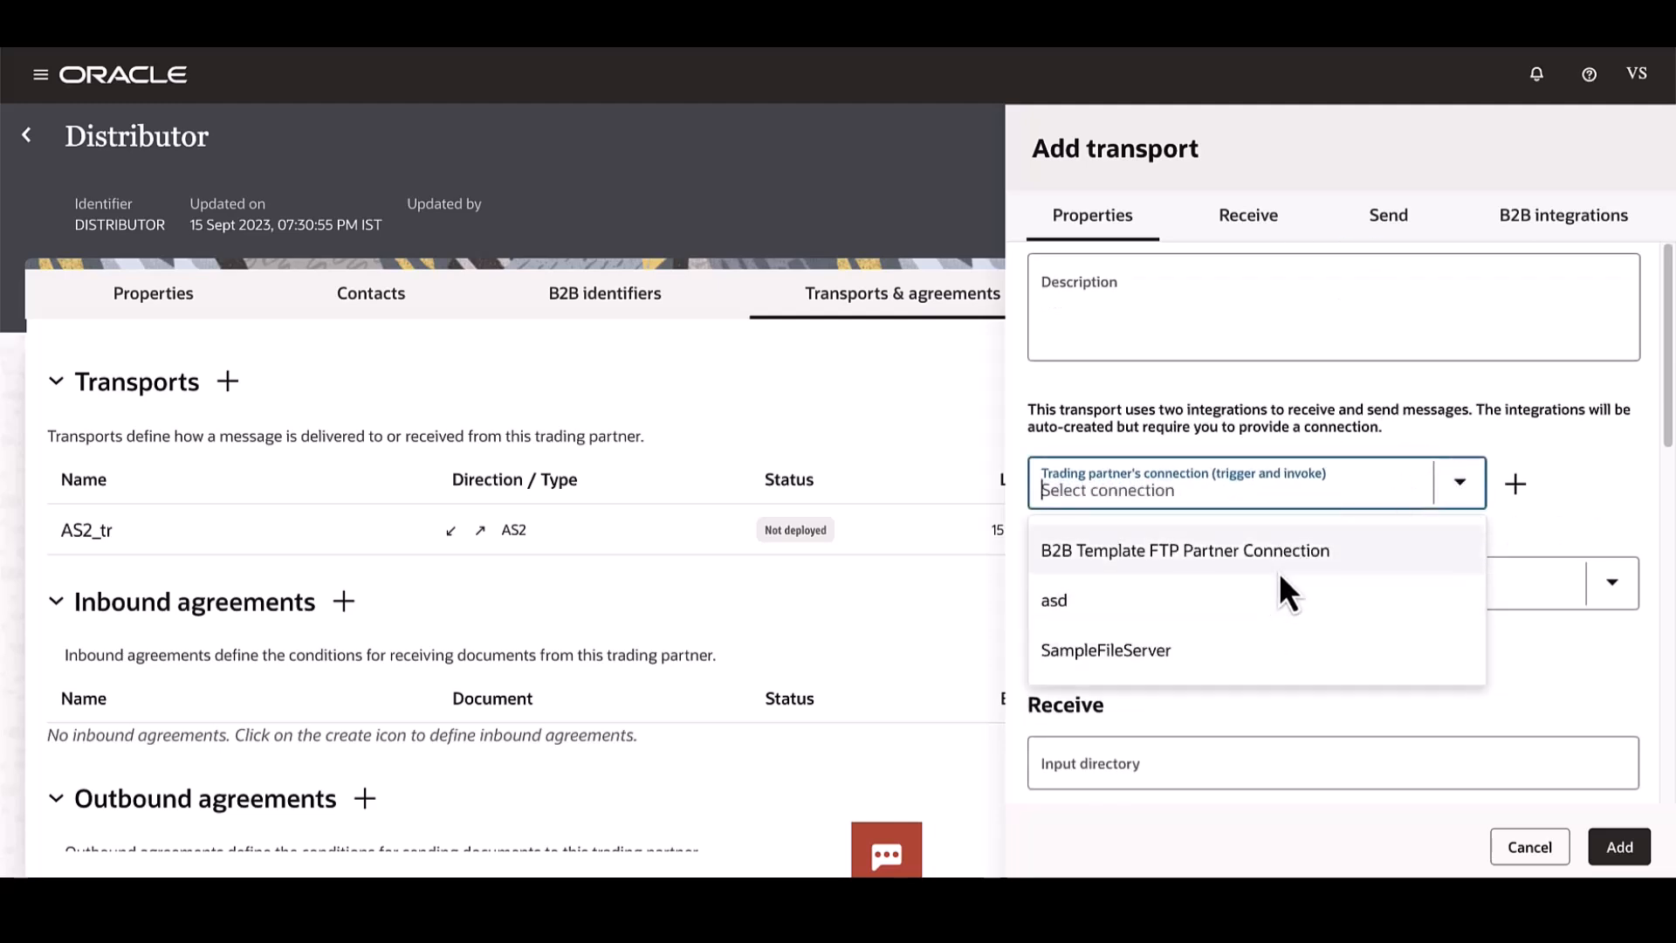
pyautogui.click(1255, 667)
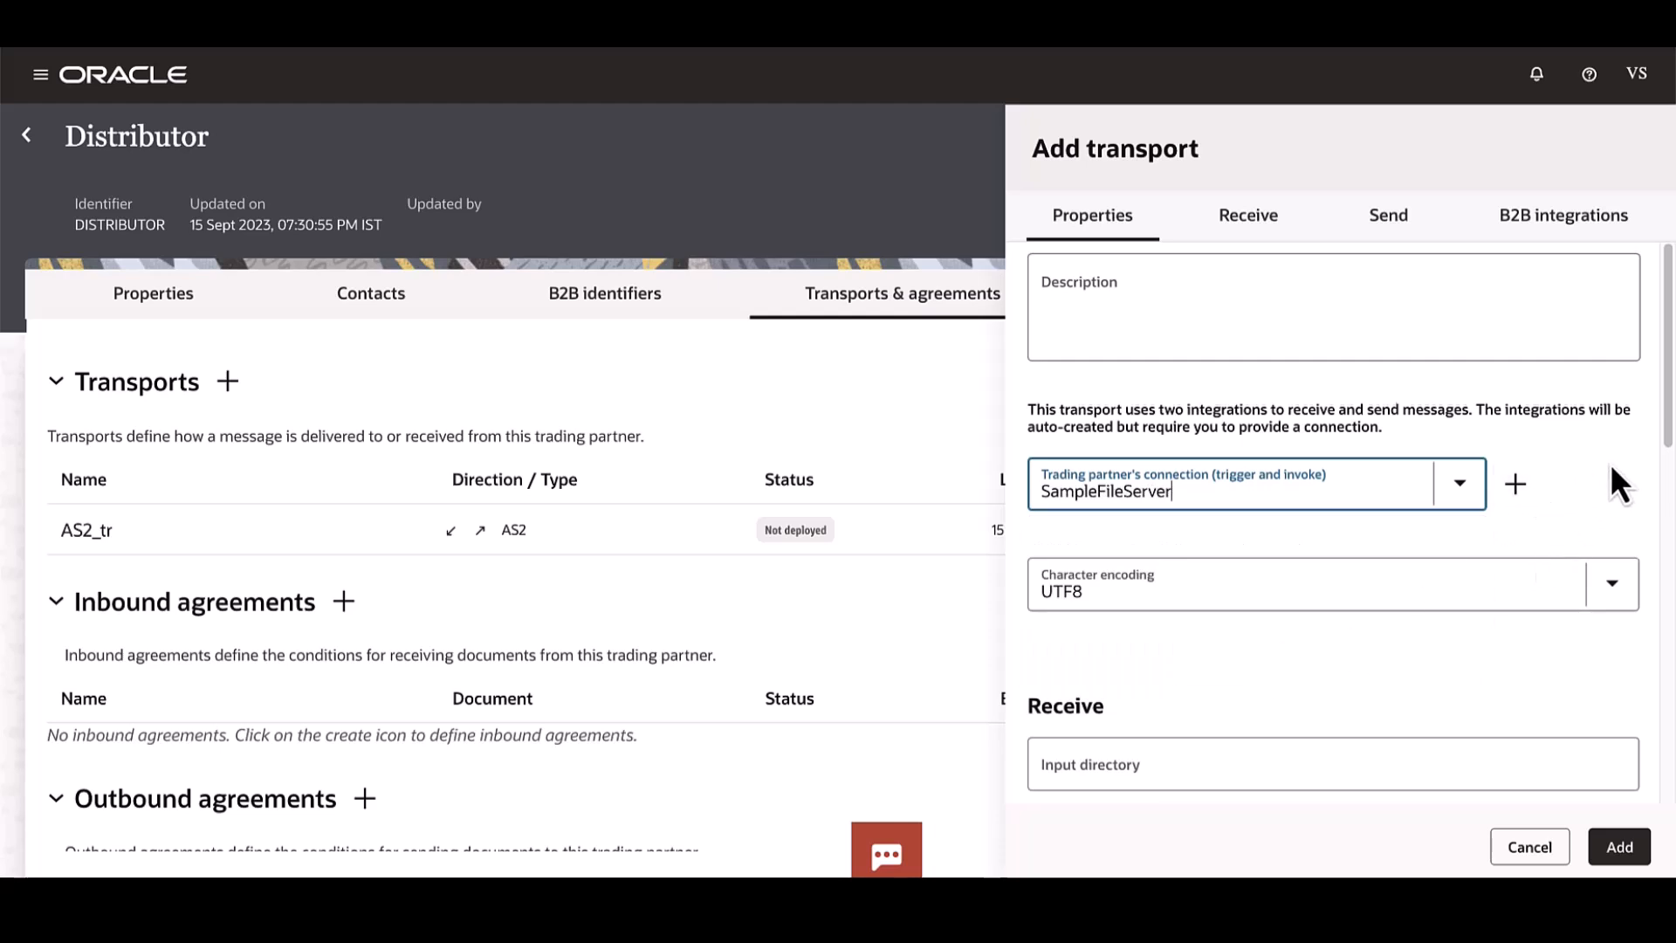
# Examine the FTP transport's receive options, including input directory, recursive scanning, file name filter, minimum age and maximum file count
pyautogui.scroll(-3, 1610, 463)
pyautogui.scroll(-2, 1610, 463)
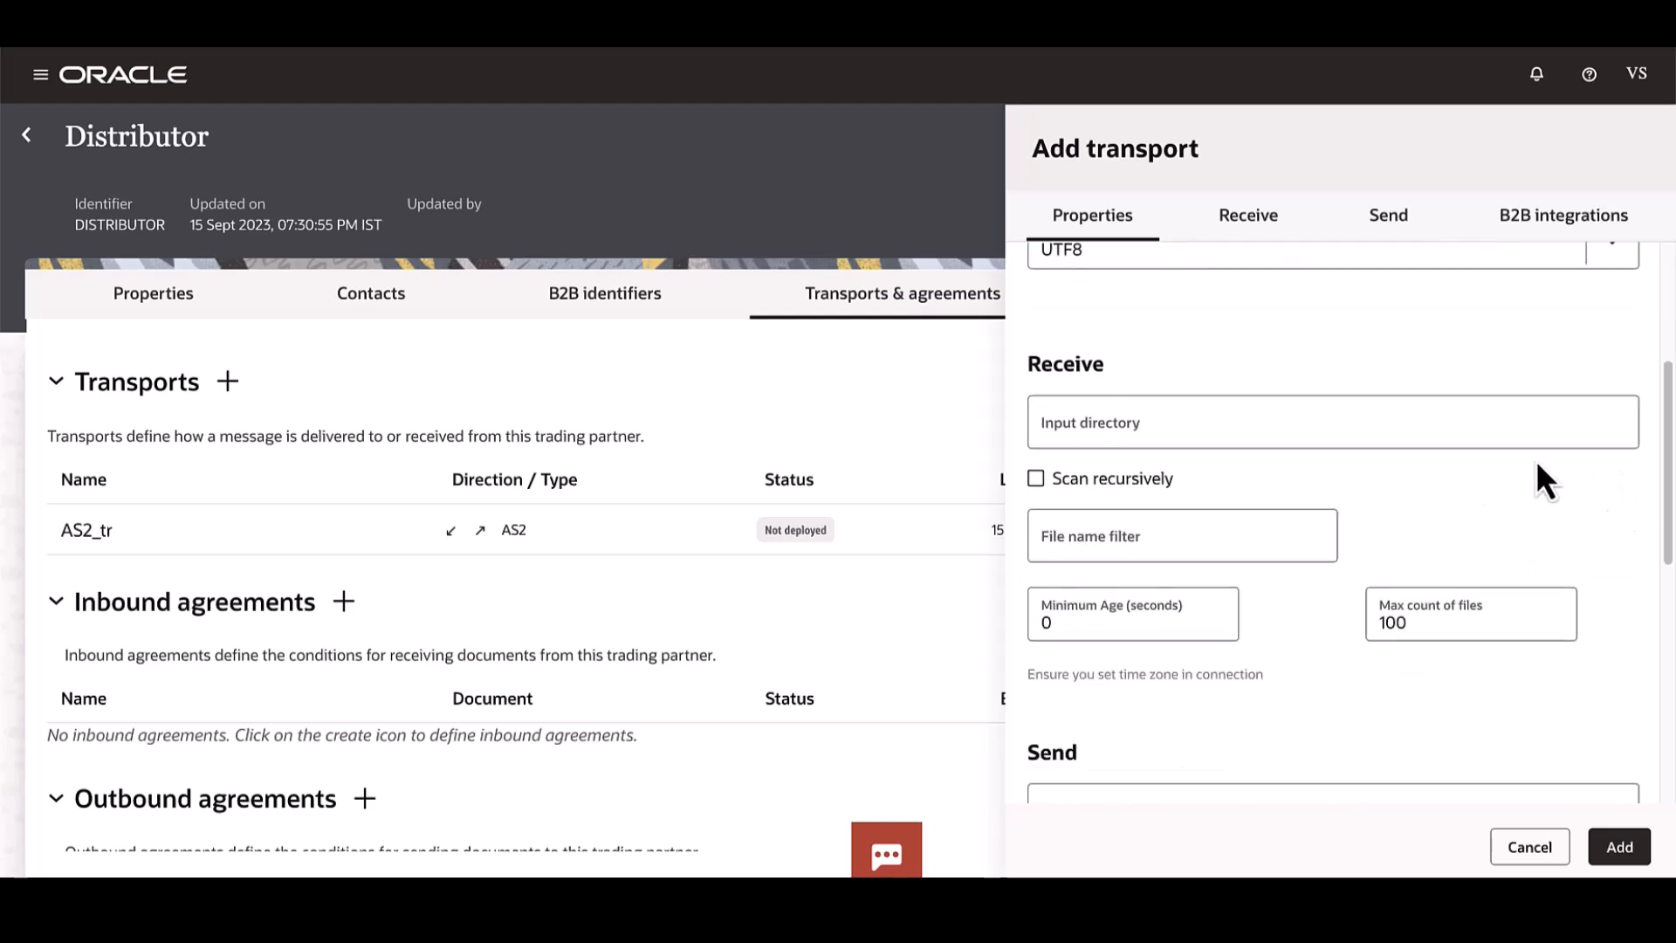
pyautogui.scroll(-10, 1216, 535)
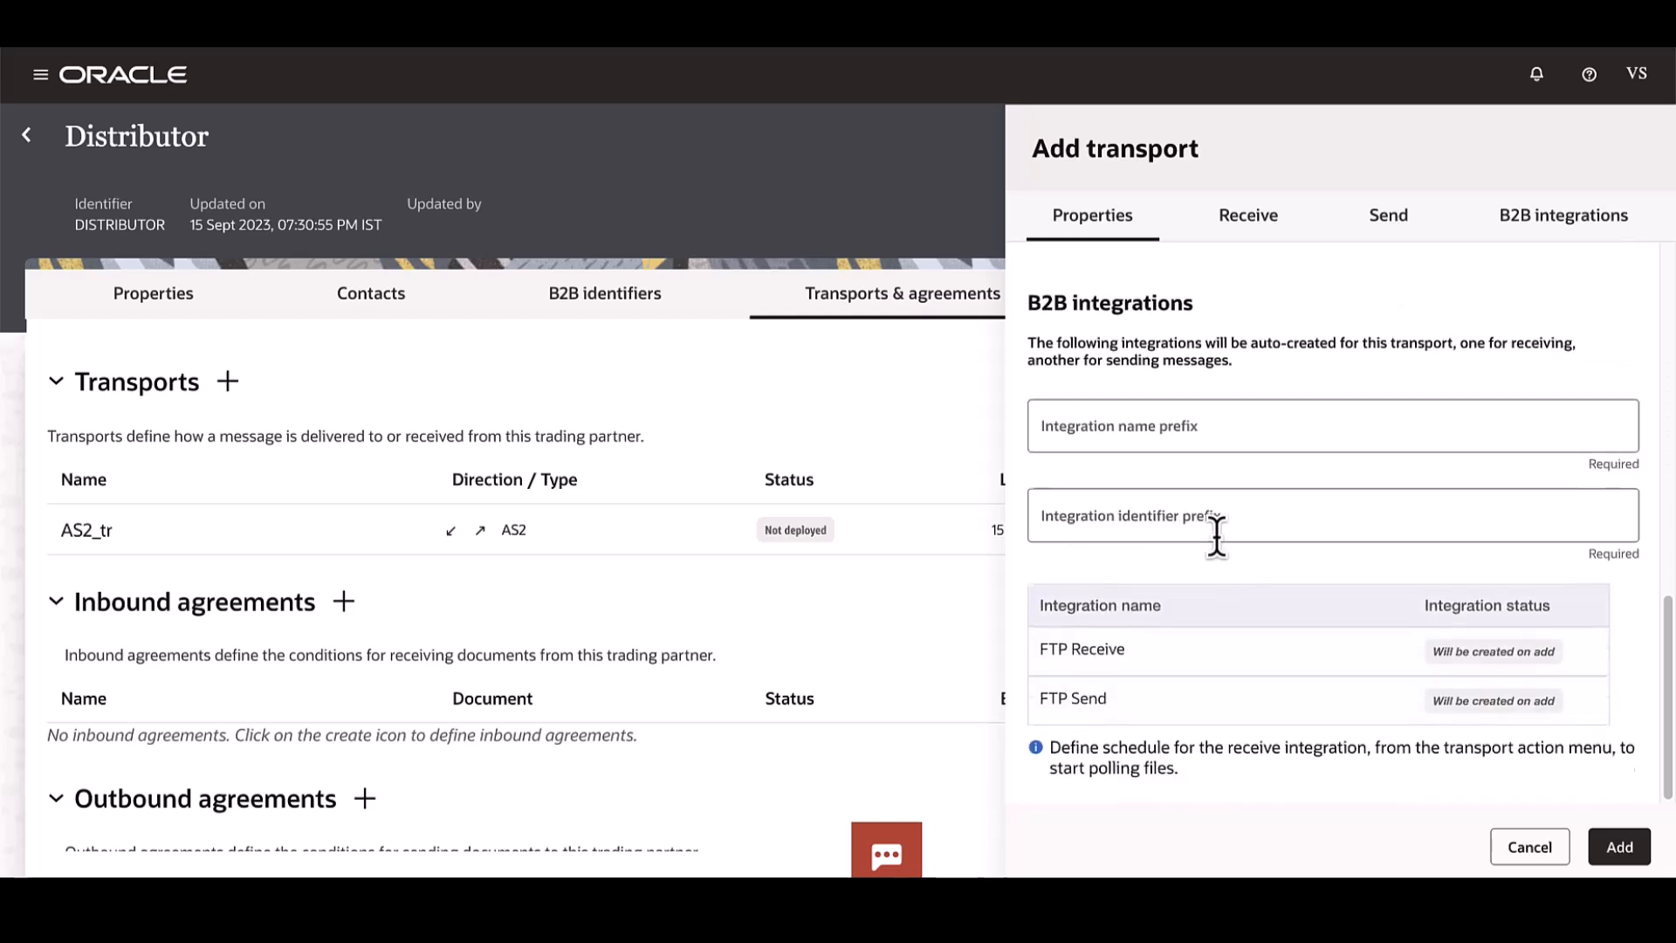
pyautogui.scroll(15, 1216, 540)
pyautogui.scroll(2, 1216, 536)
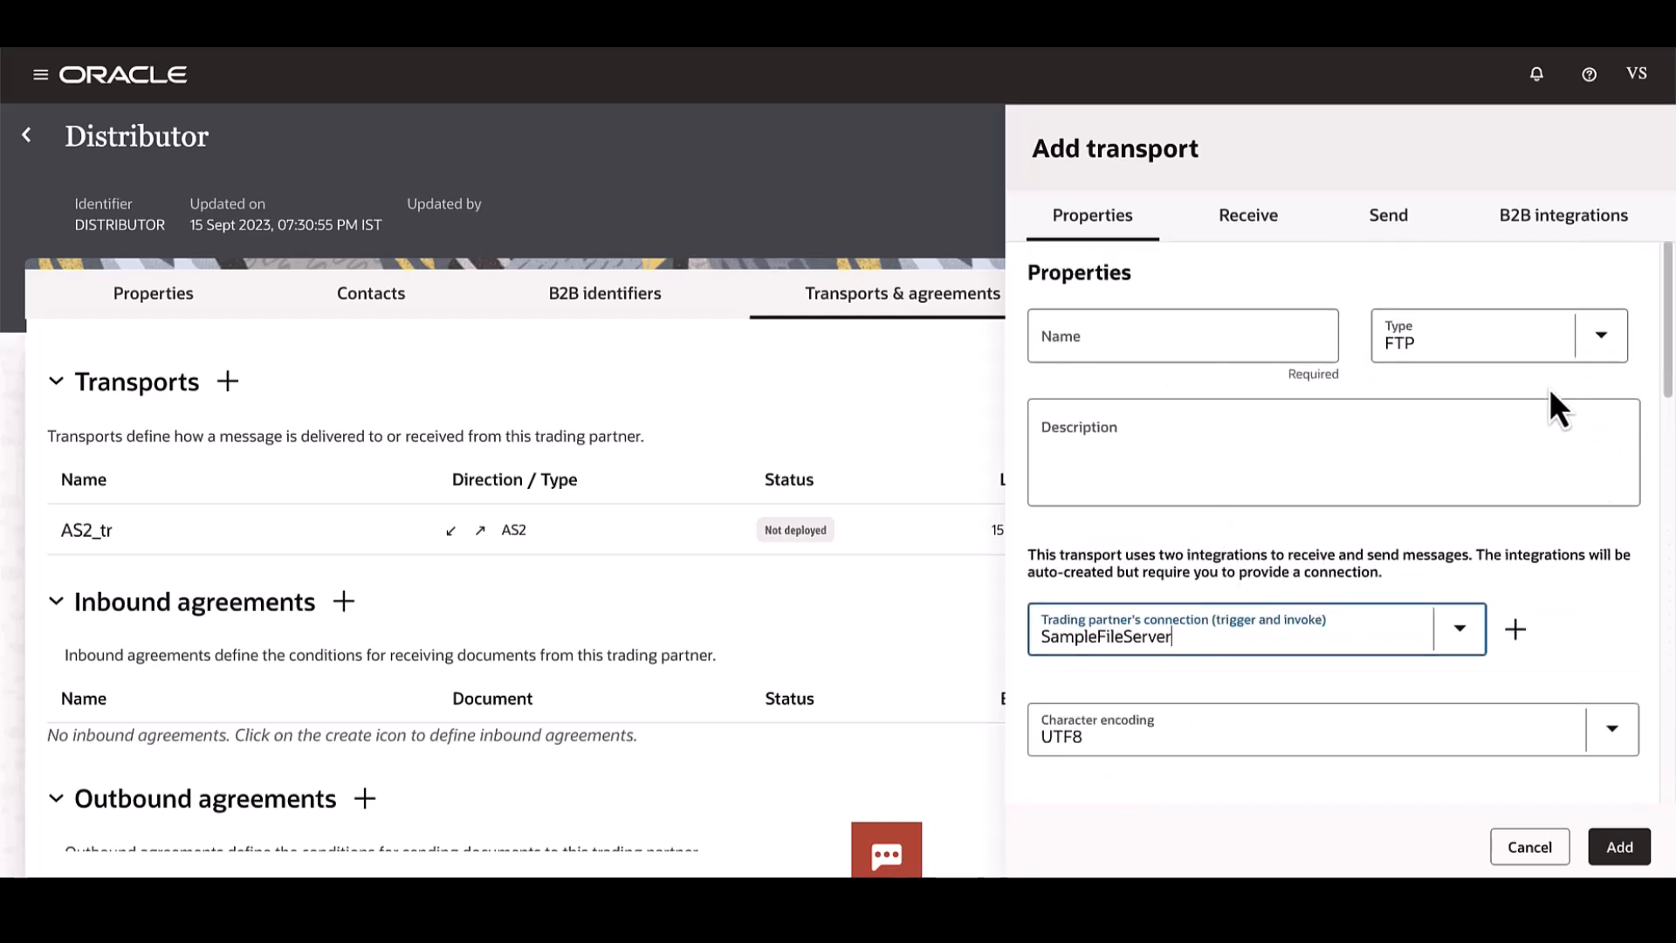
pyautogui.scroll(-6, 1609, 550)
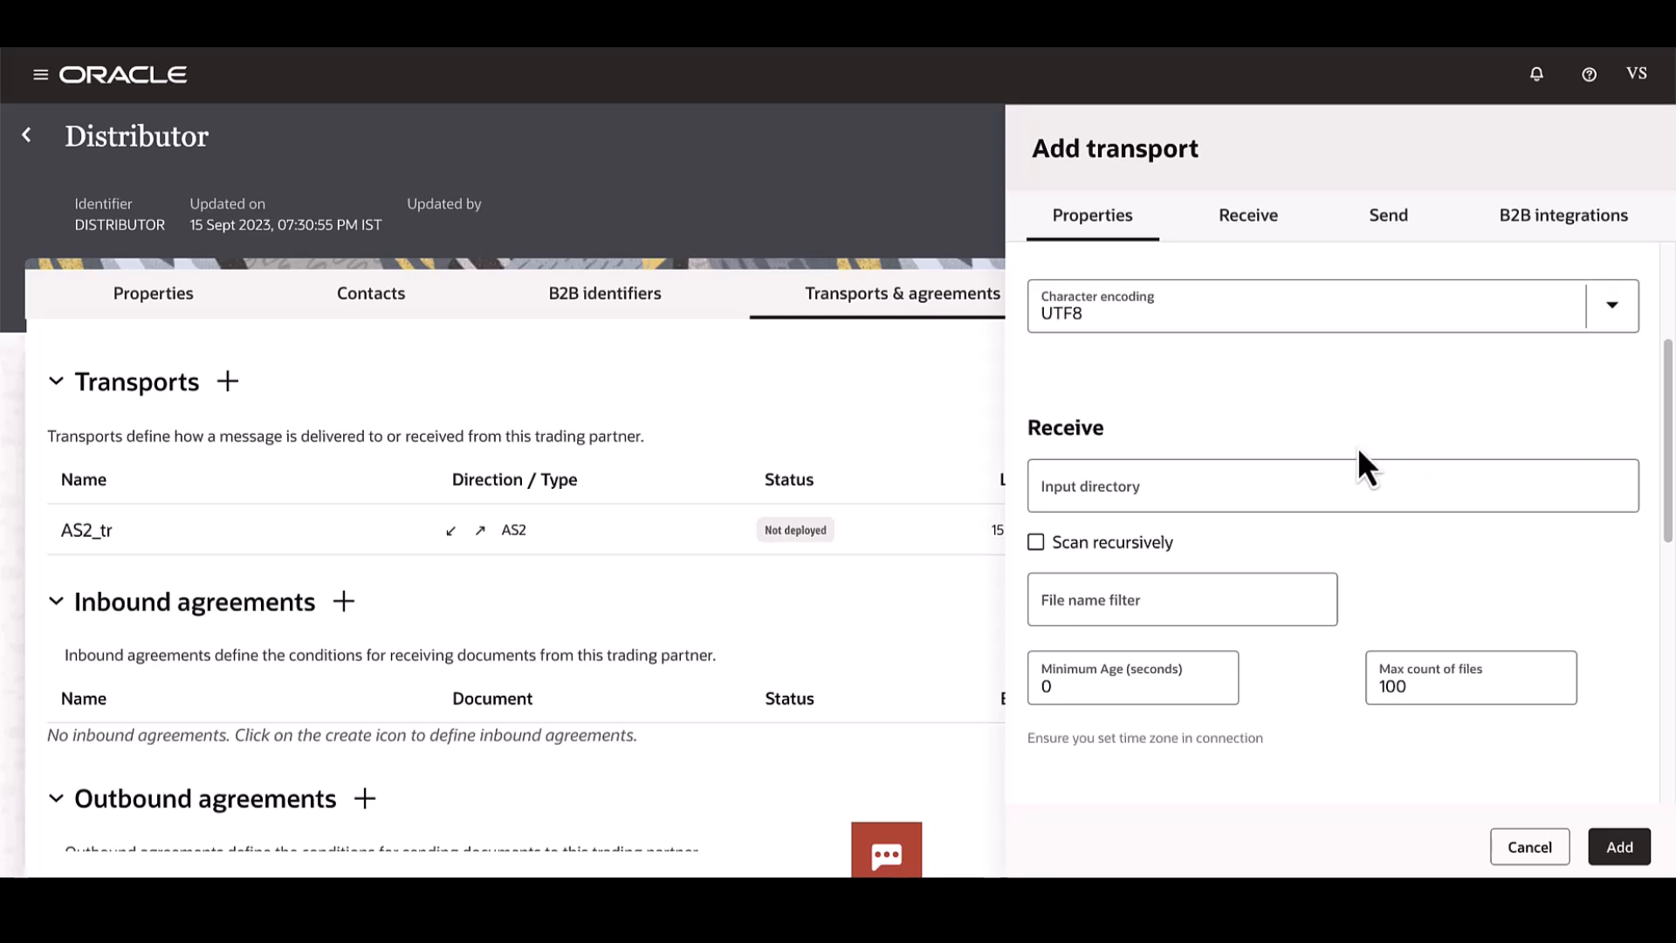
pyautogui.scroll(-1, 1217, 454)
pyautogui.click(1102, 436)
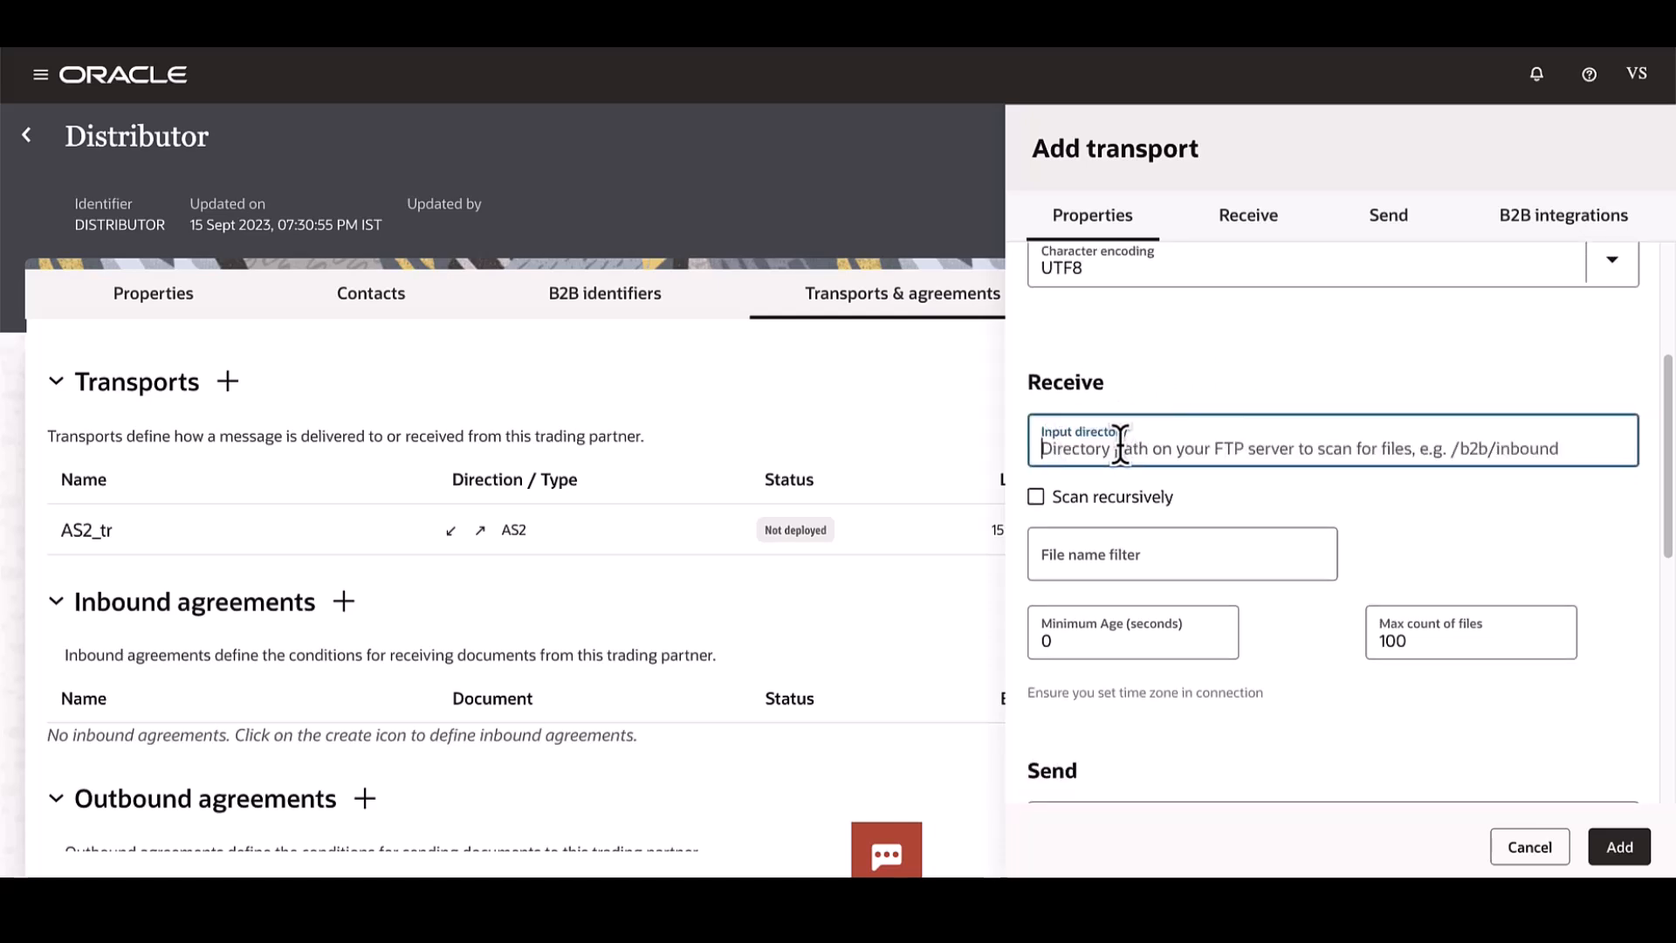
pyautogui.scroll(-1, 1194, 554)
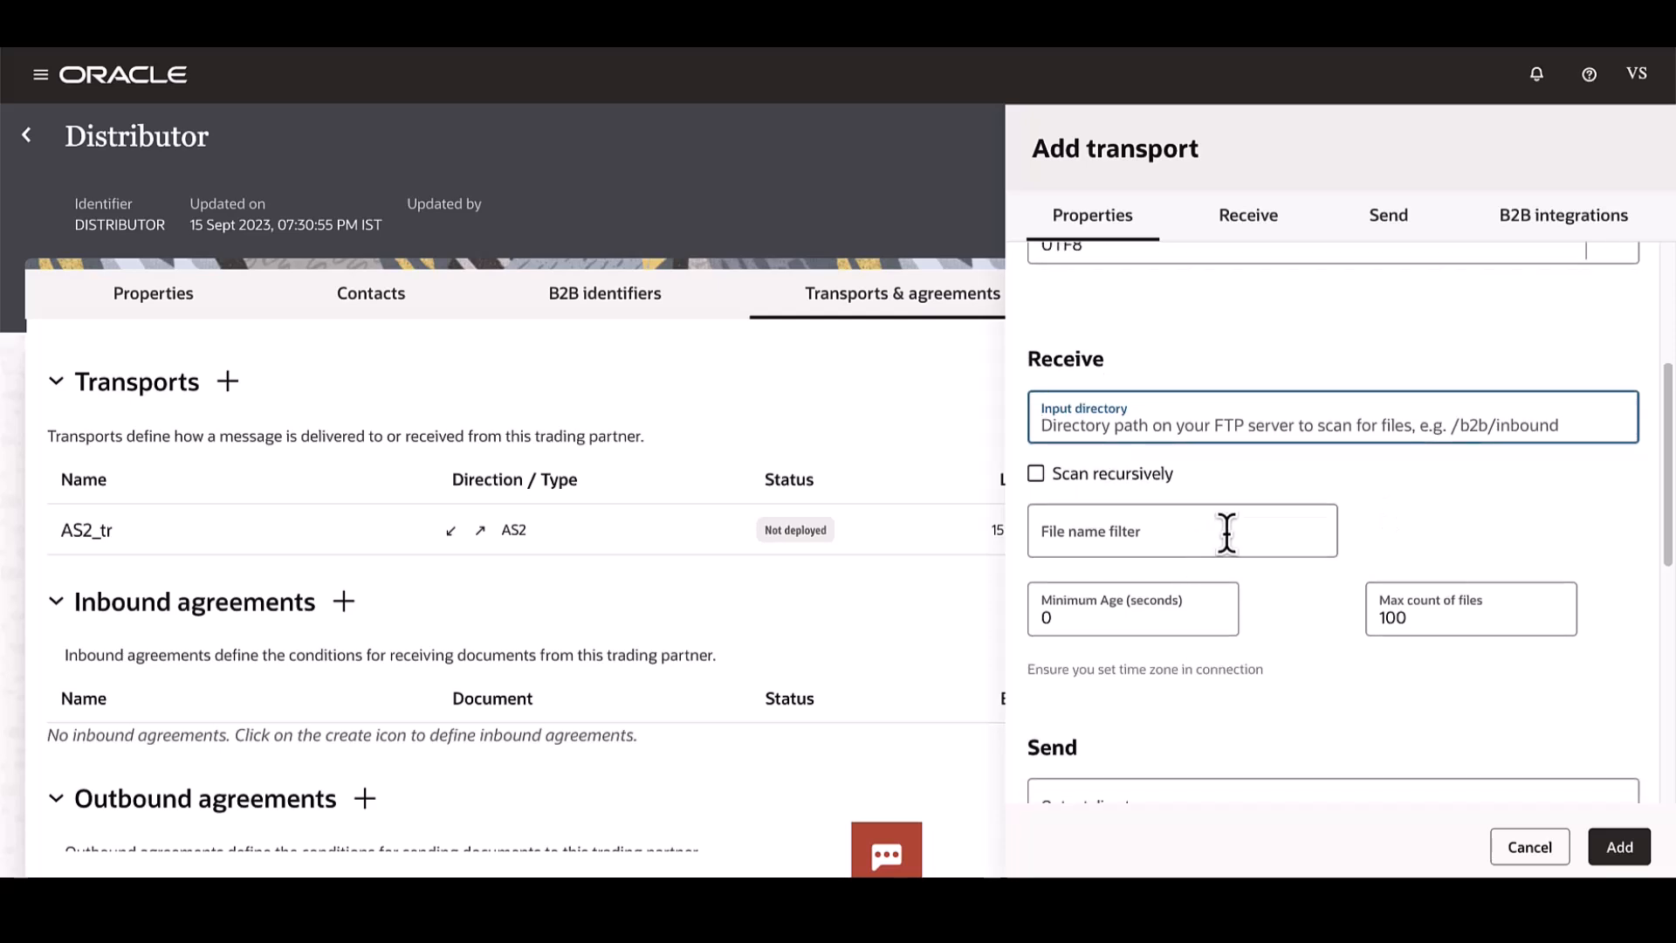
pyautogui.scroll(-2, 1227, 534)
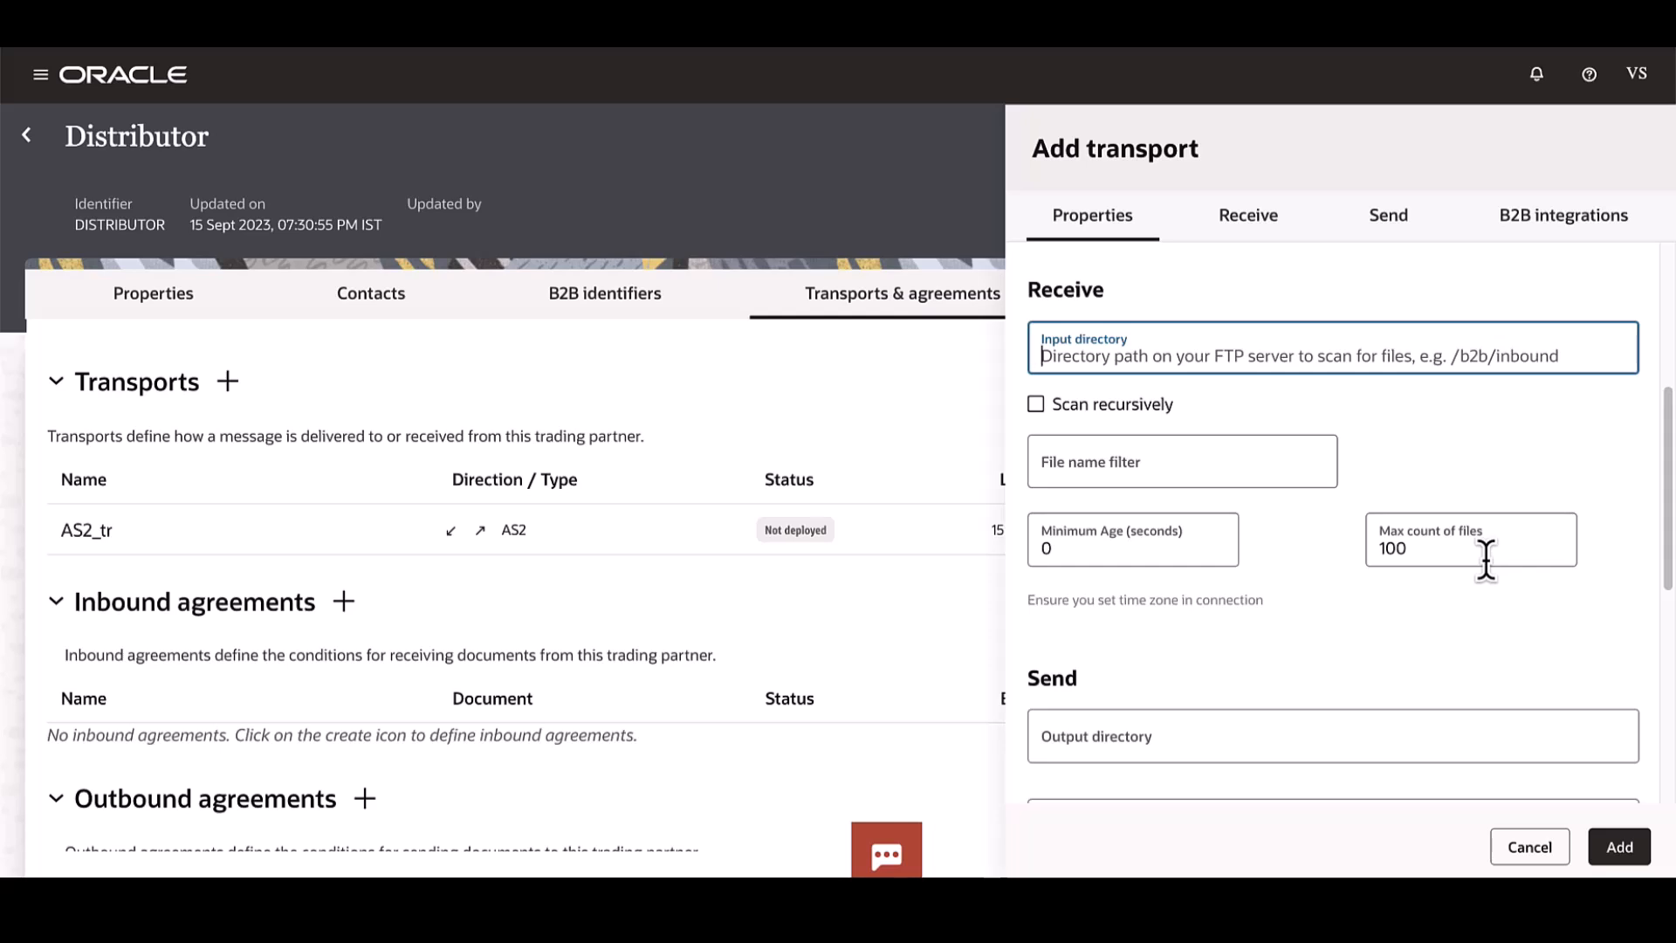
# Examine the FTP transport's output directory and file name options and its auto-created B2B integrations
pyautogui.scroll(-2, 1486, 560)
pyautogui.scroll(-3, 1486, 560)
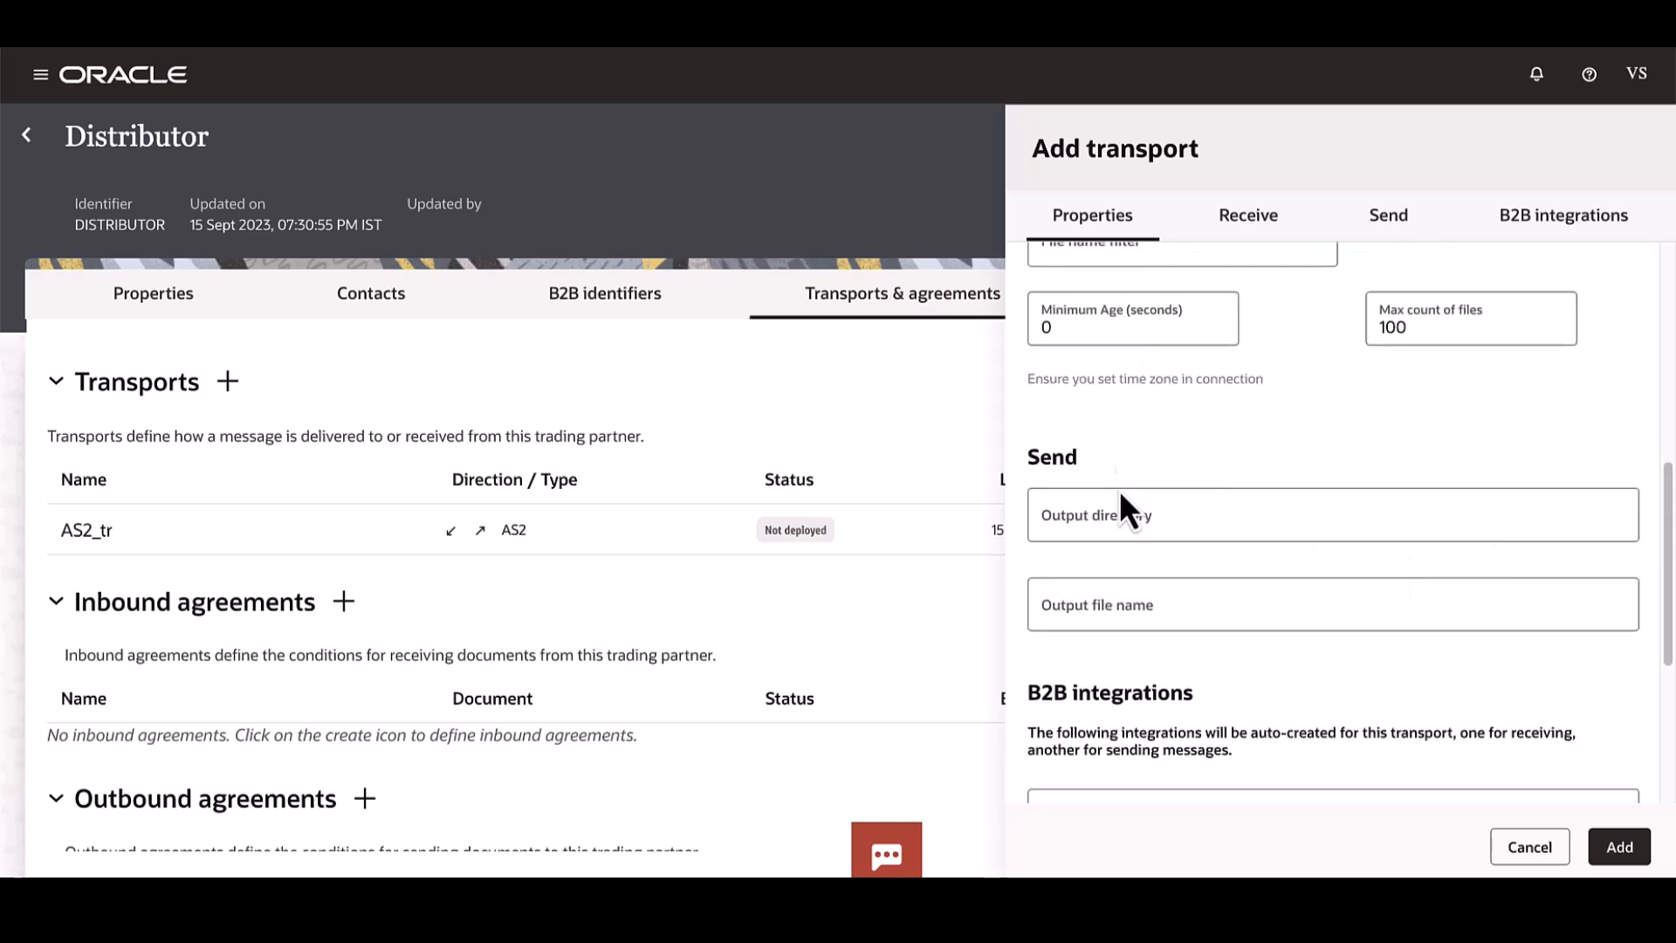
pyautogui.scroll(-1, 1123, 522)
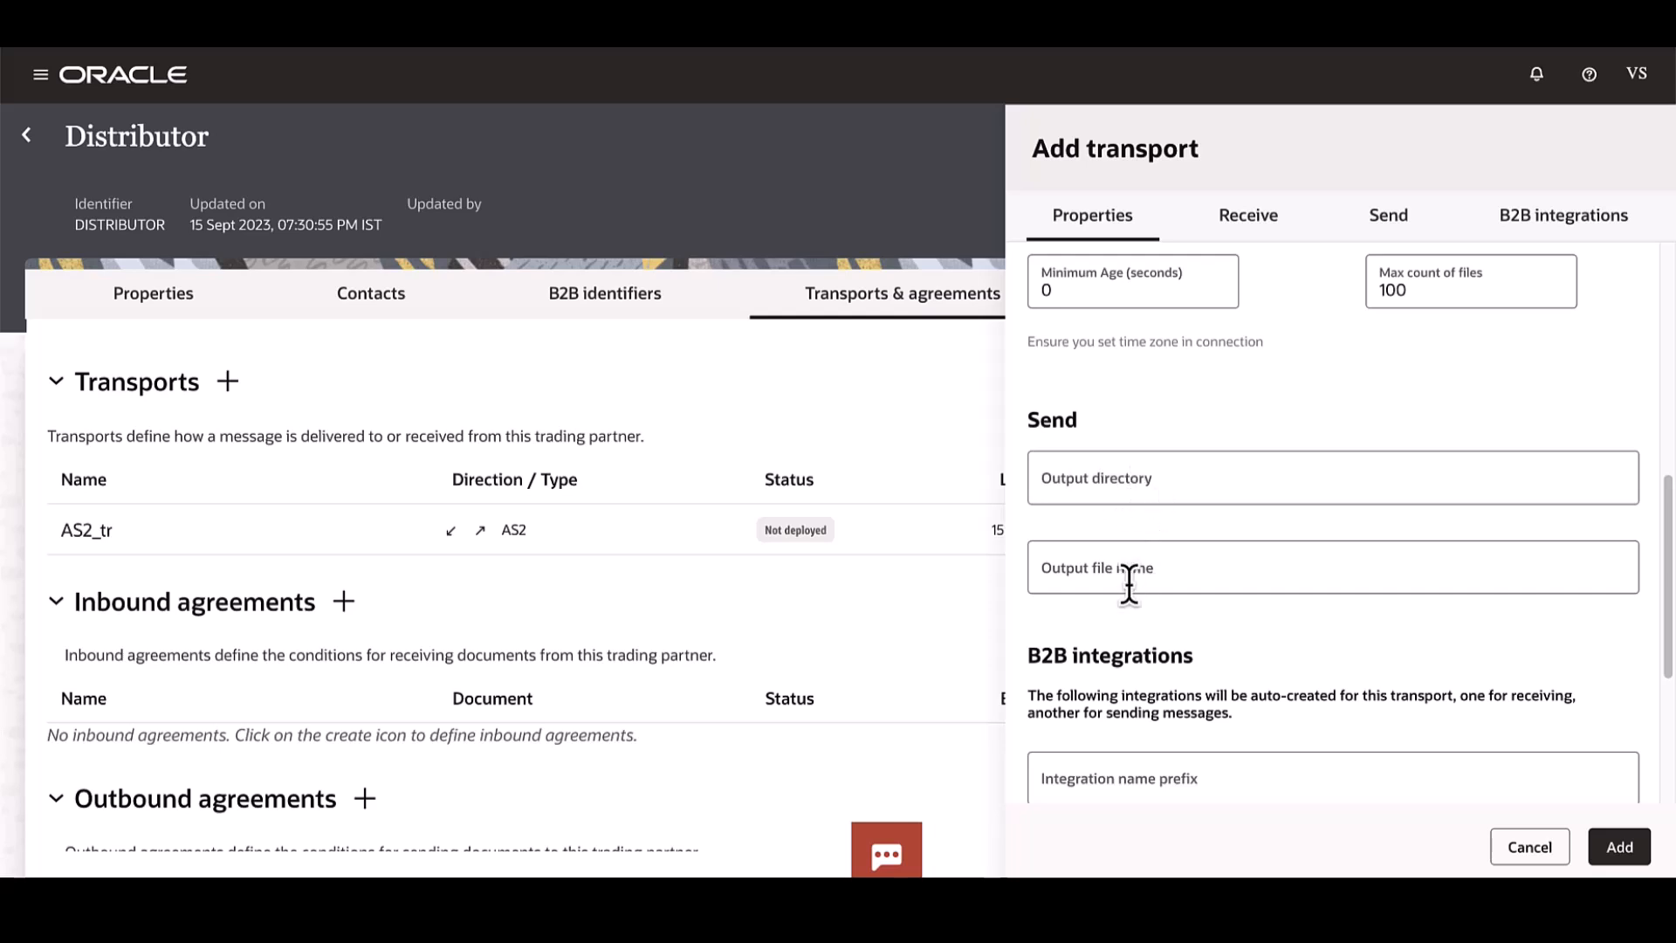
pyautogui.scroll(-4, 1129, 567)
pyautogui.scroll(-3, 1325, 546)
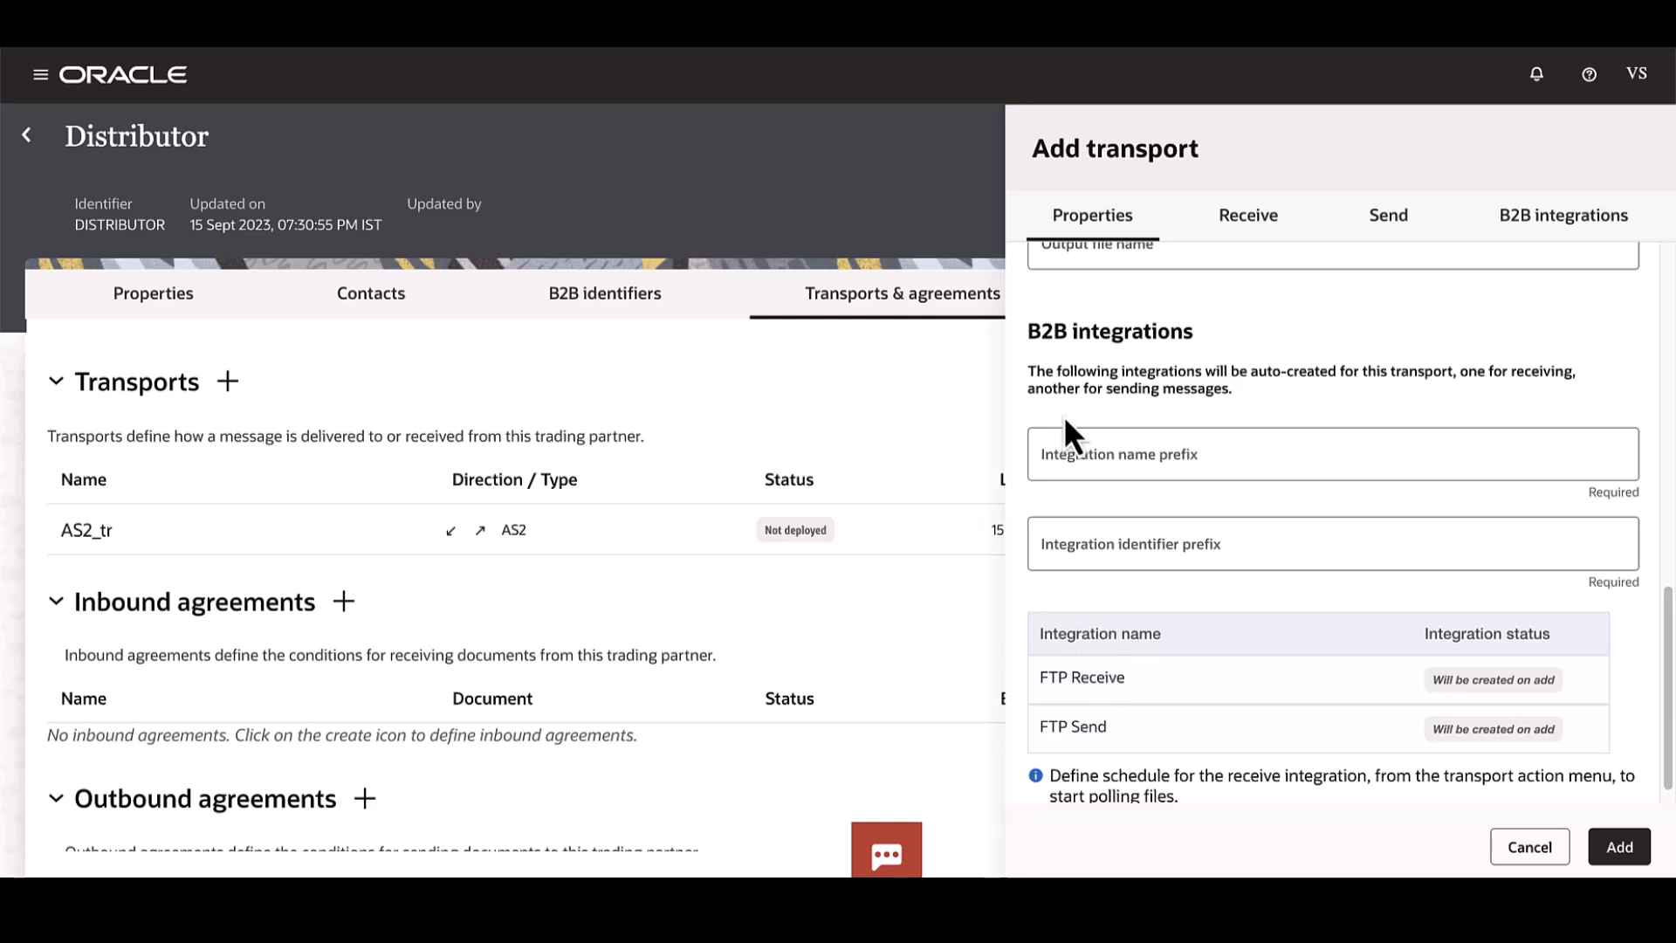
pyautogui.moveTo(1040, 675); pyautogui.dragTo(1103, 723)
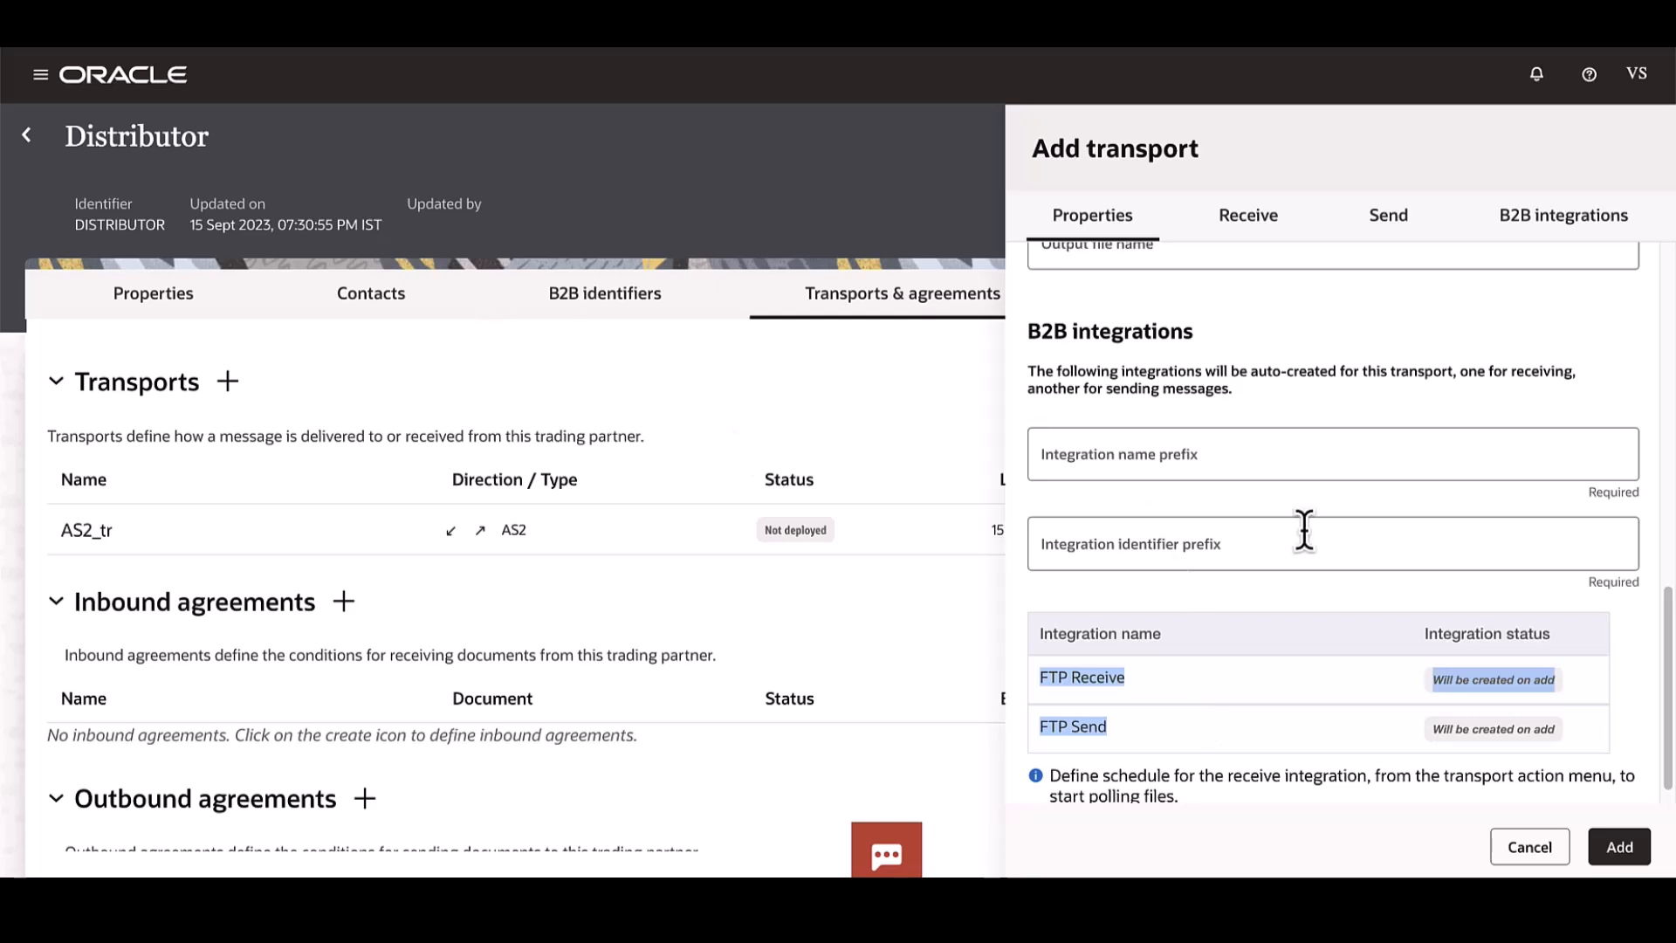
pyautogui.scroll(15, 1304, 531)
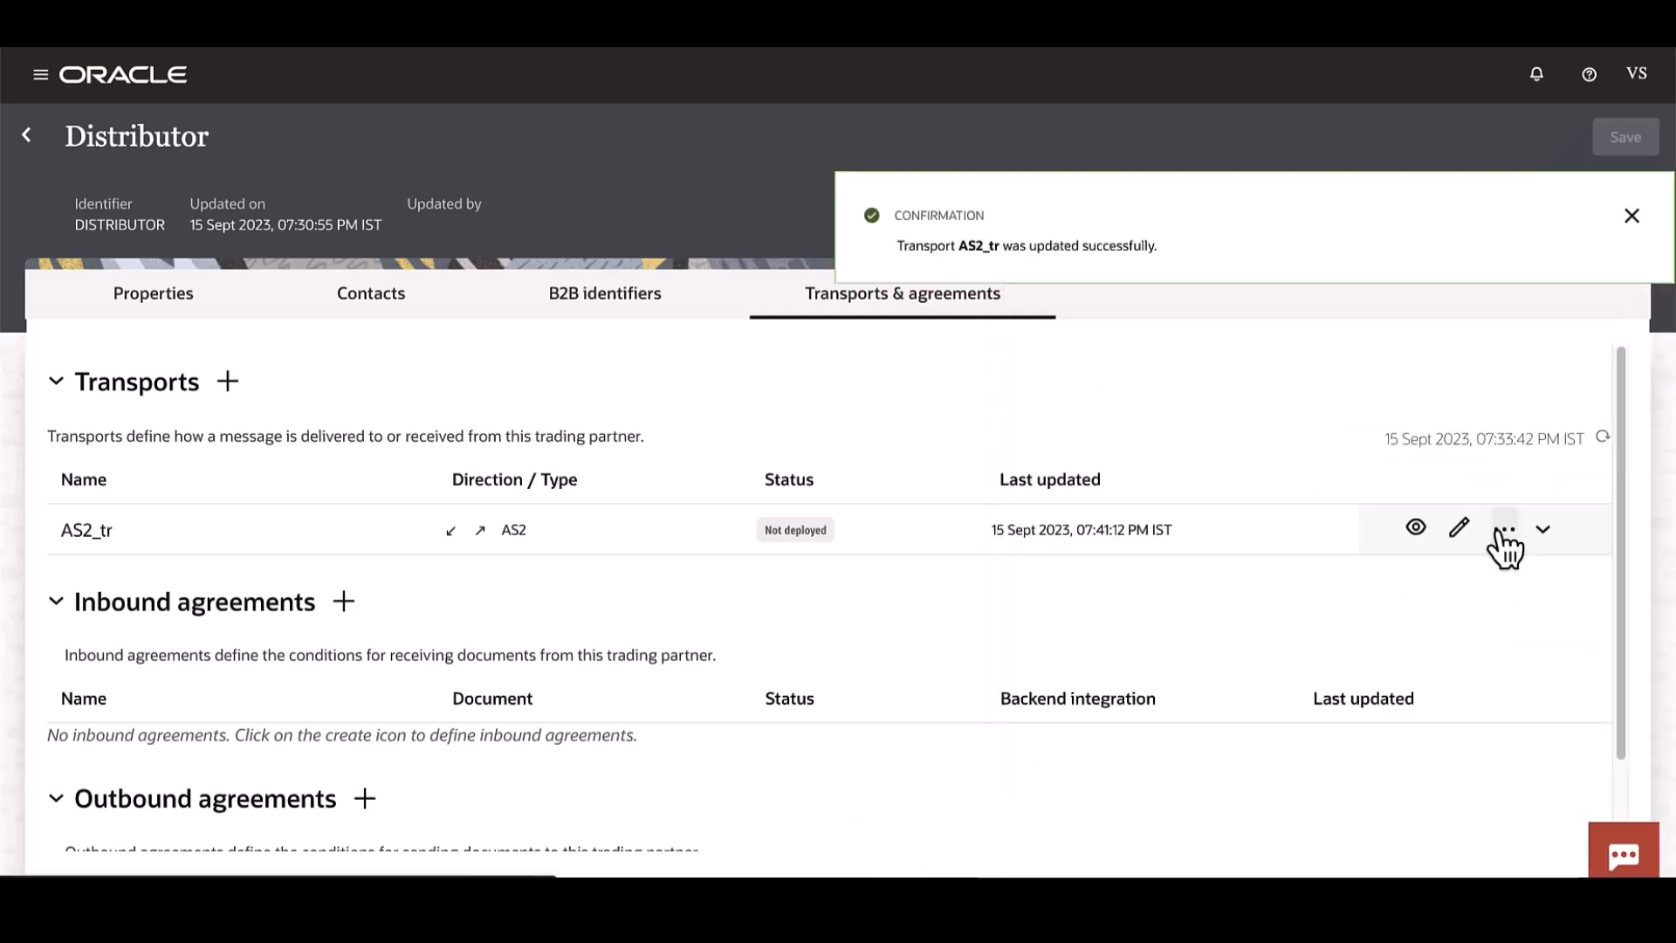
# Deploy the AS2_tr transport
pyautogui.click(1504, 529)
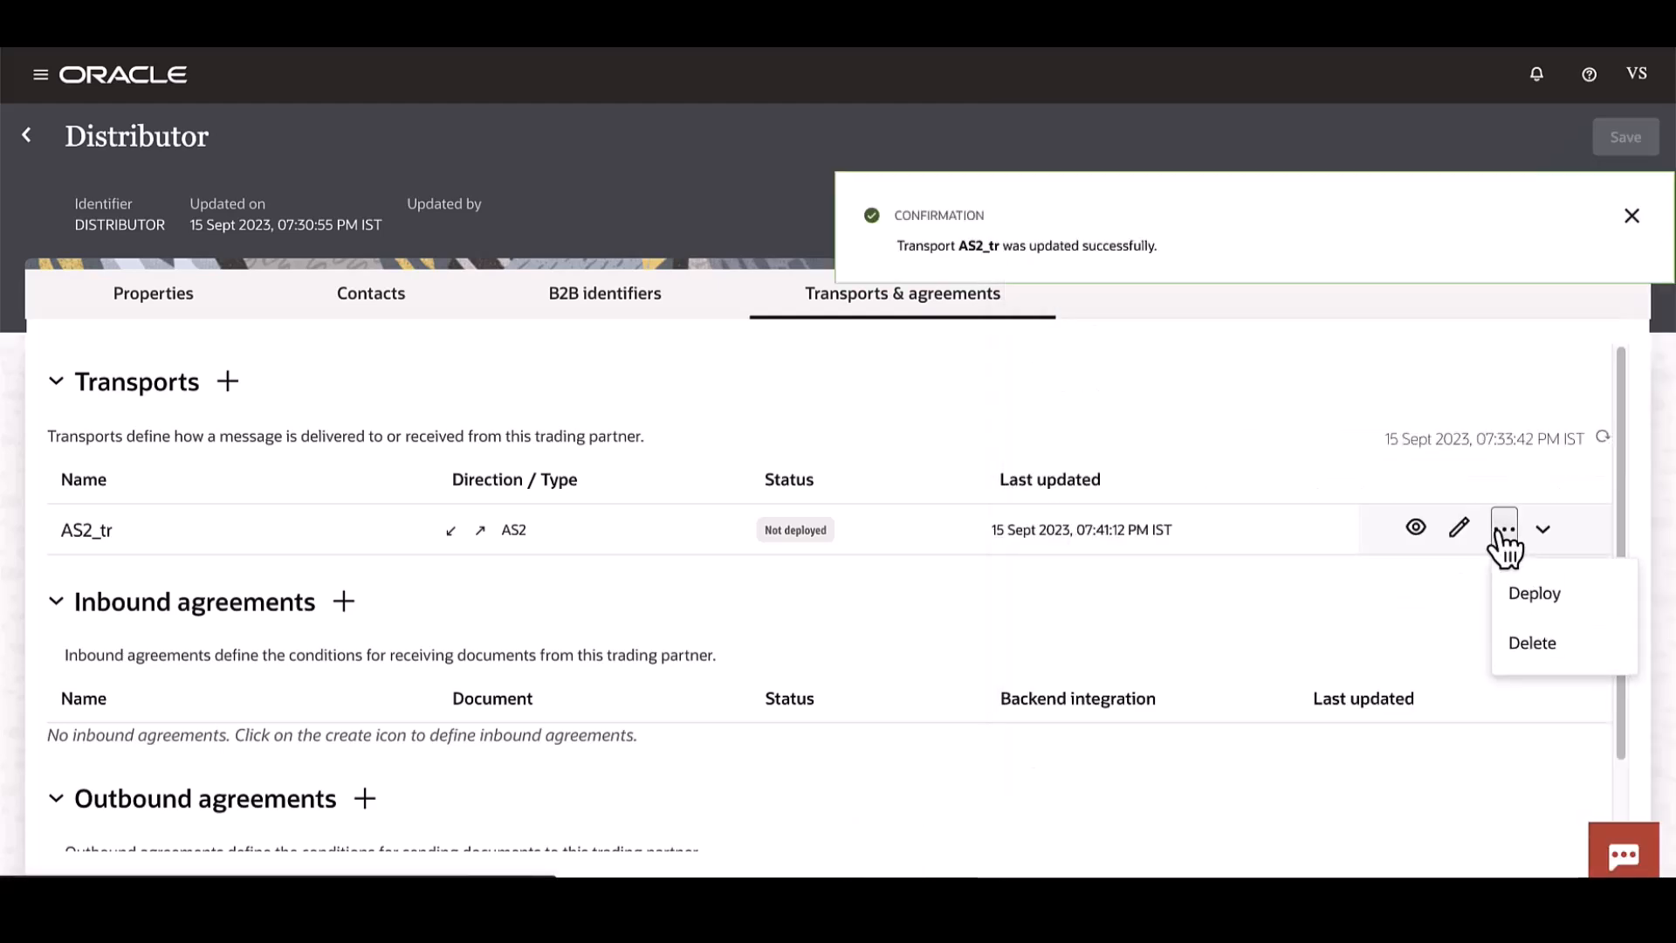
pyautogui.click(1543, 611)
pyautogui.click(1087, 555)
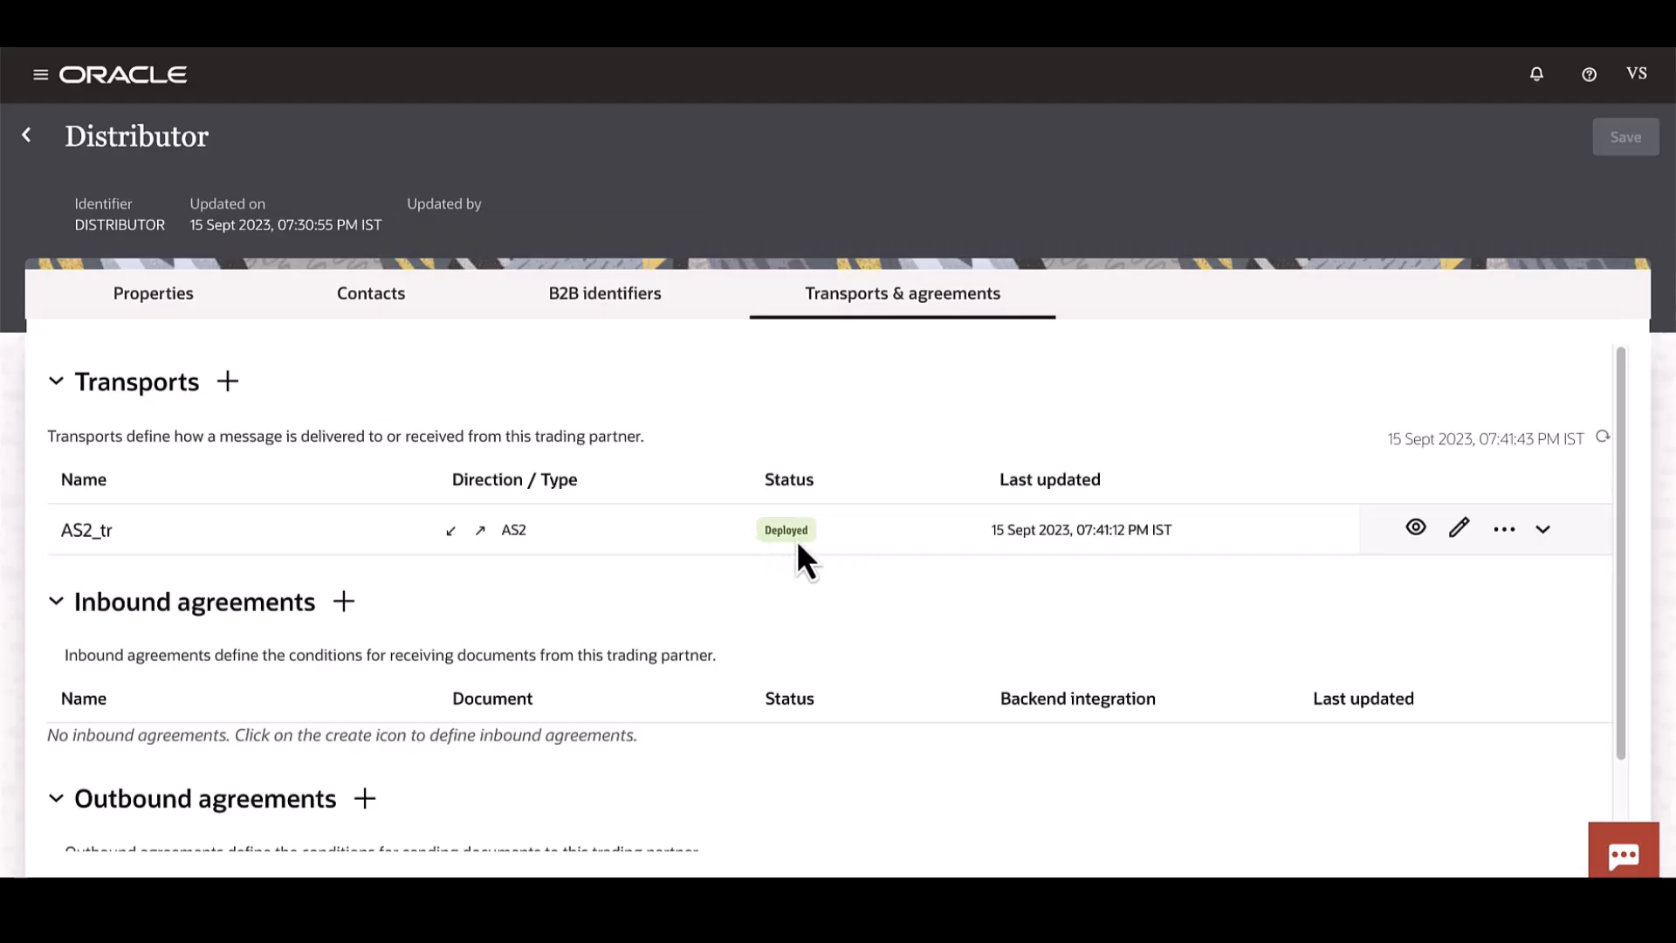
# View the AS2_tr transport's details and check its AS2 endpoint URL for receiving and the status of both integrations
pyautogui.click(1416, 529)
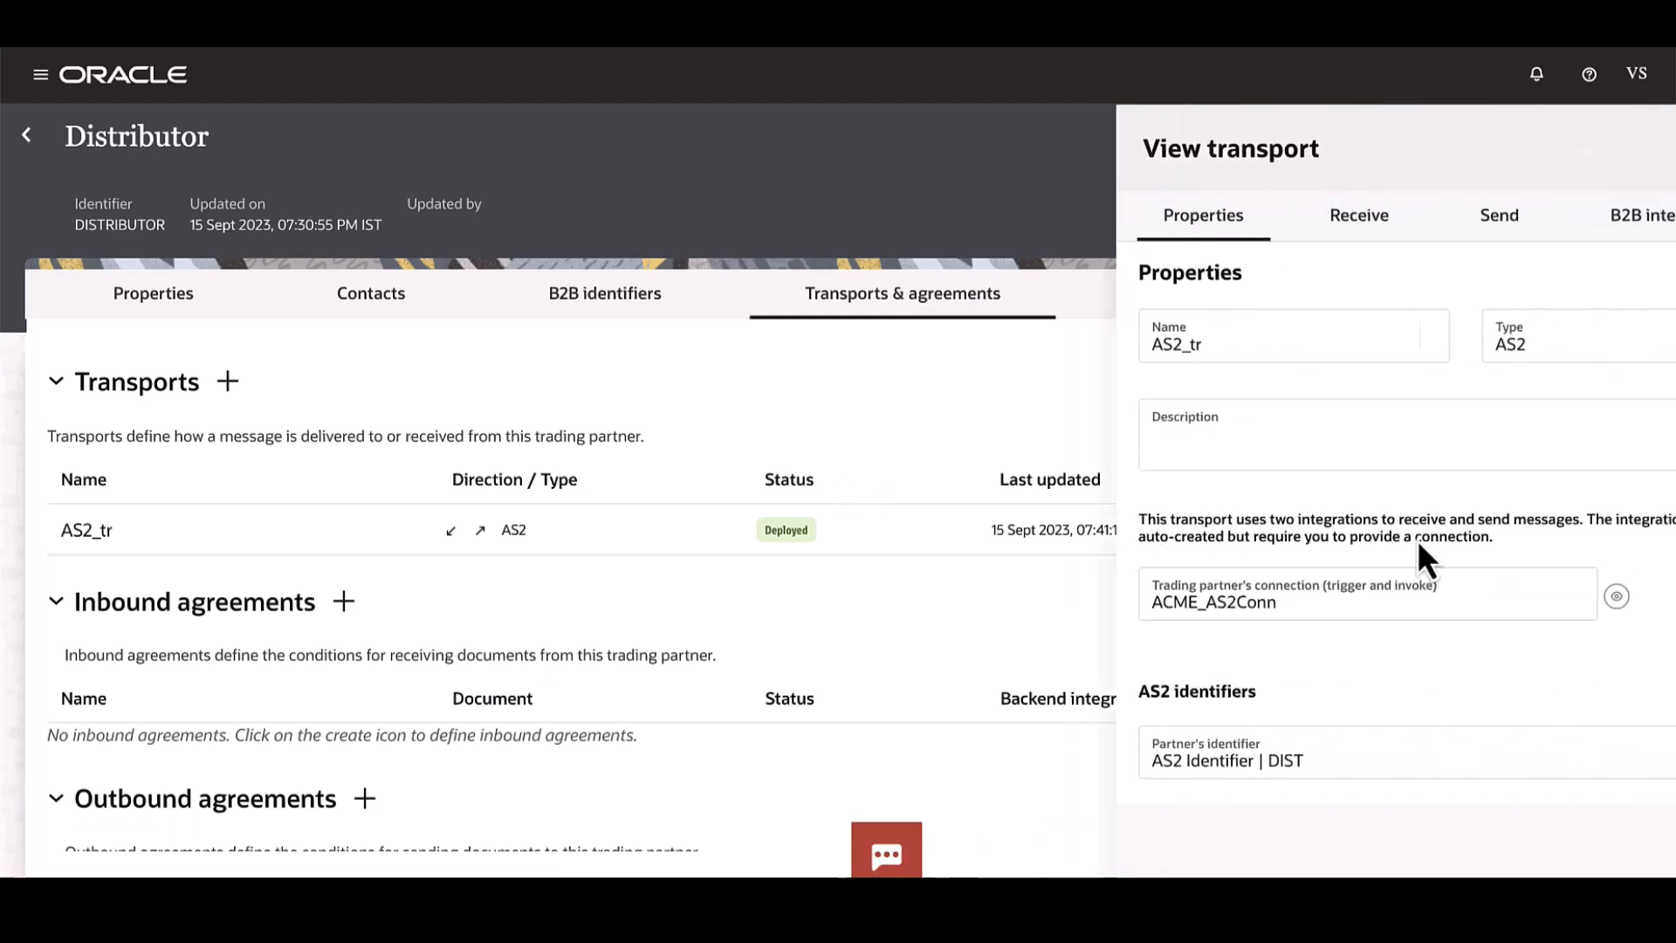
pyautogui.scroll(-7, 1468, 578)
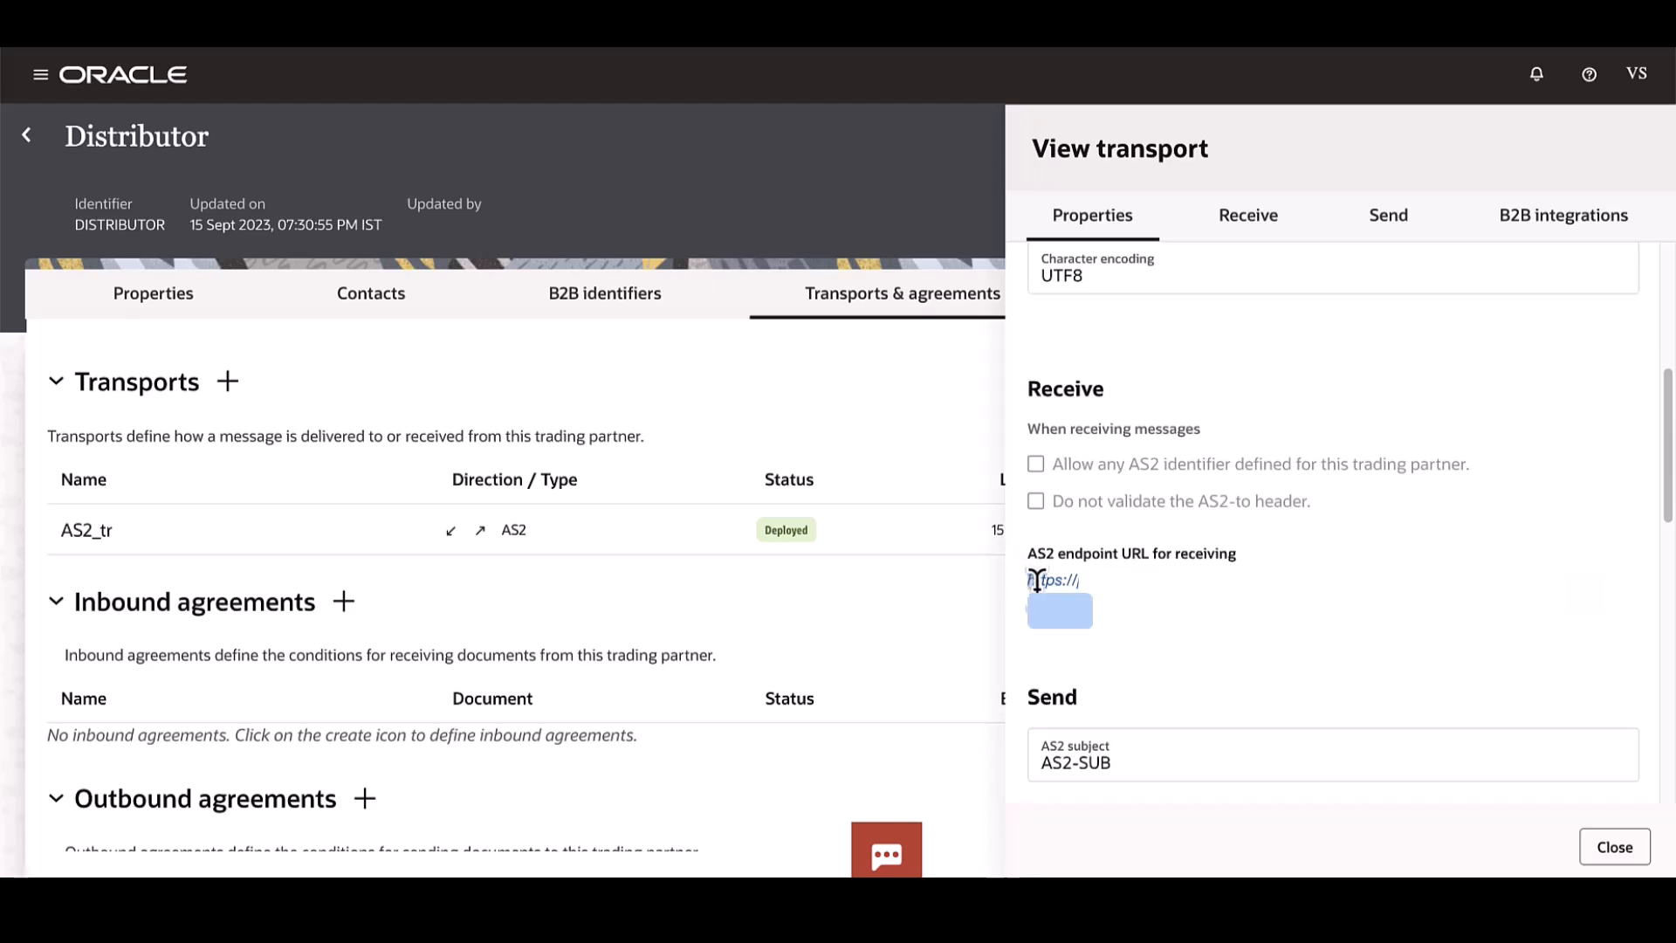
pyautogui.moveTo(1029, 578); pyautogui.dragTo(1082, 618)
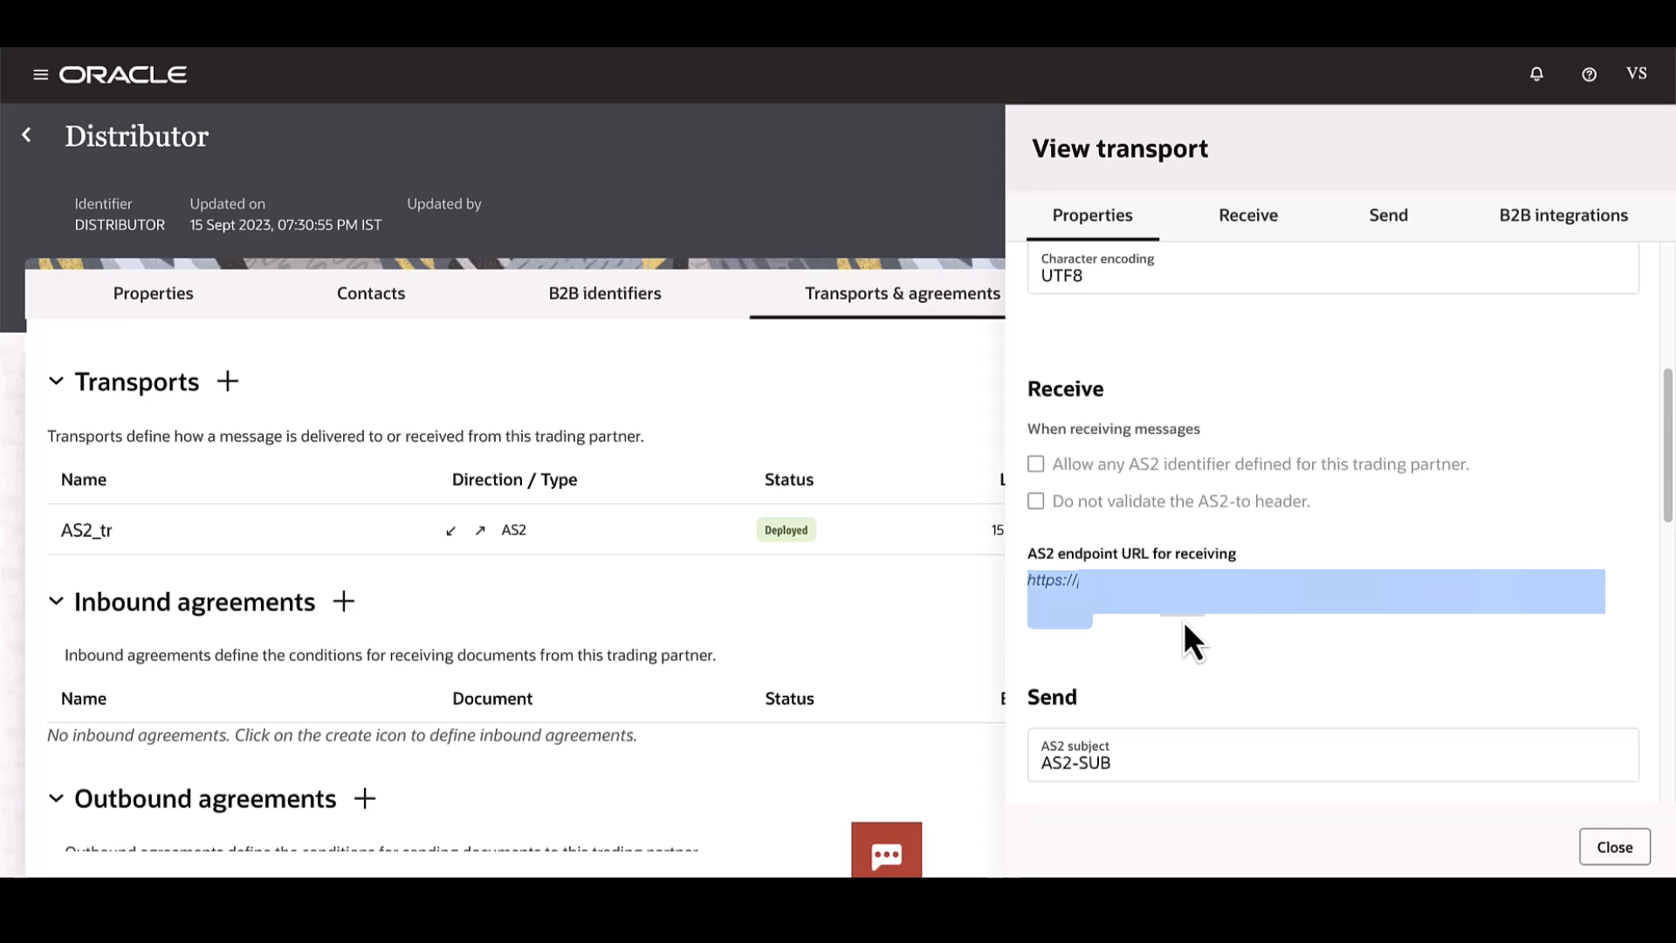
pyautogui.scroll(-10, 1184, 623)
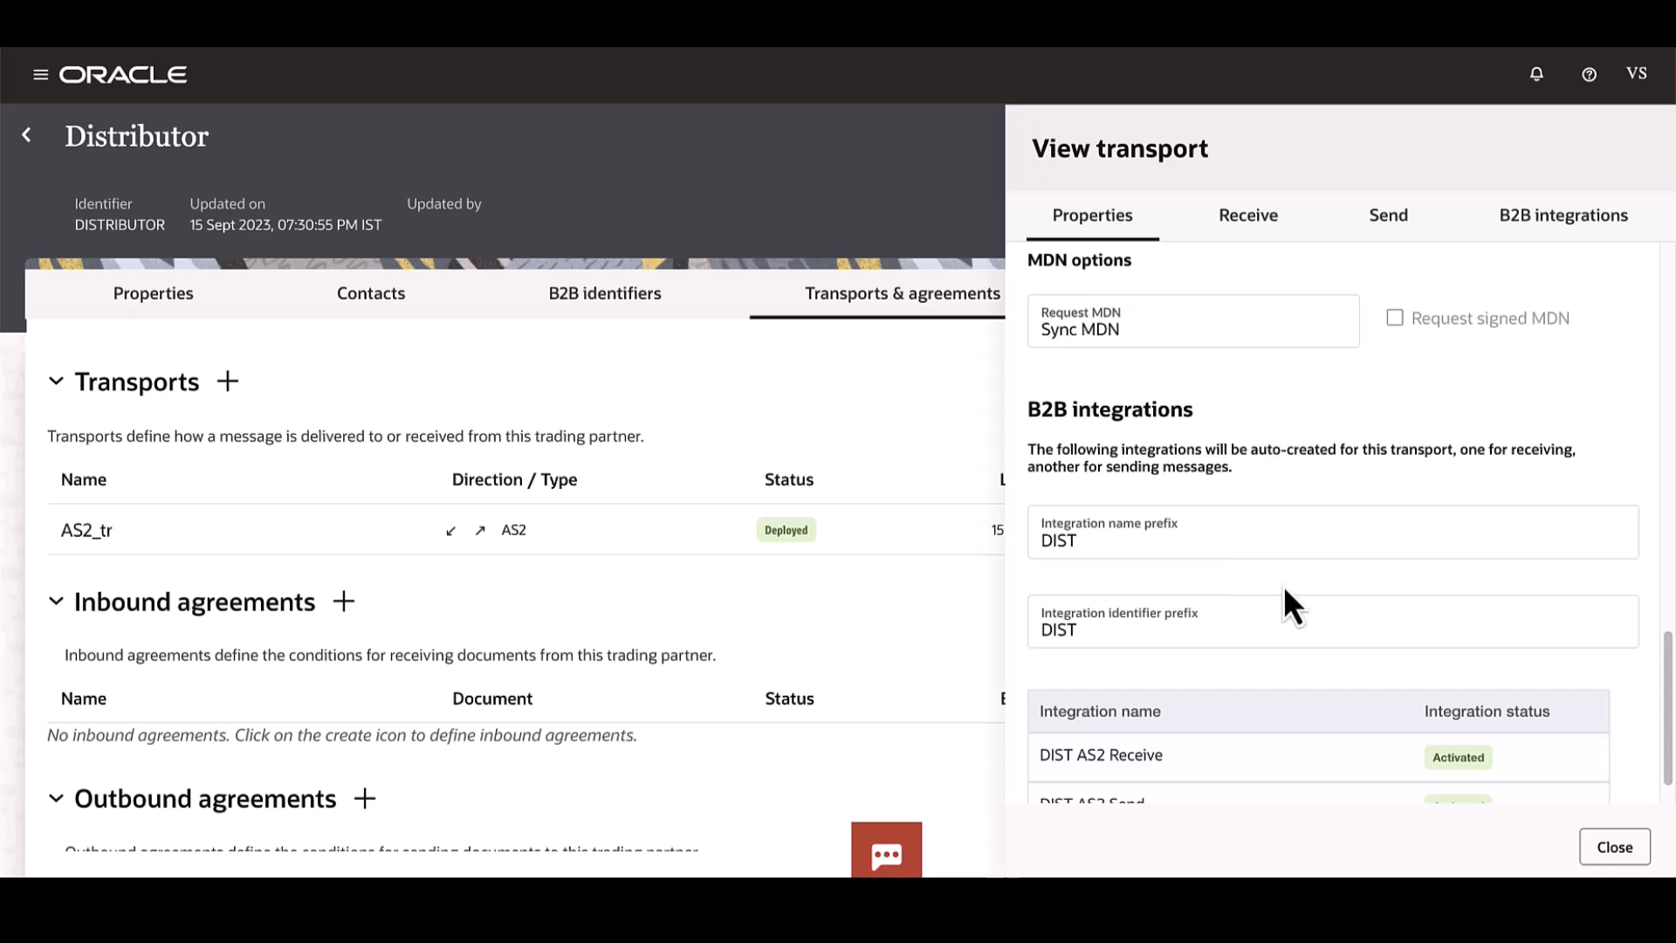
pyautogui.scroll(-1, 1283, 585)
pyautogui.moveTo(1037, 701); pyautogui.dragTo(1463, 706)
pyautogui.doubleClick(1463, 704)
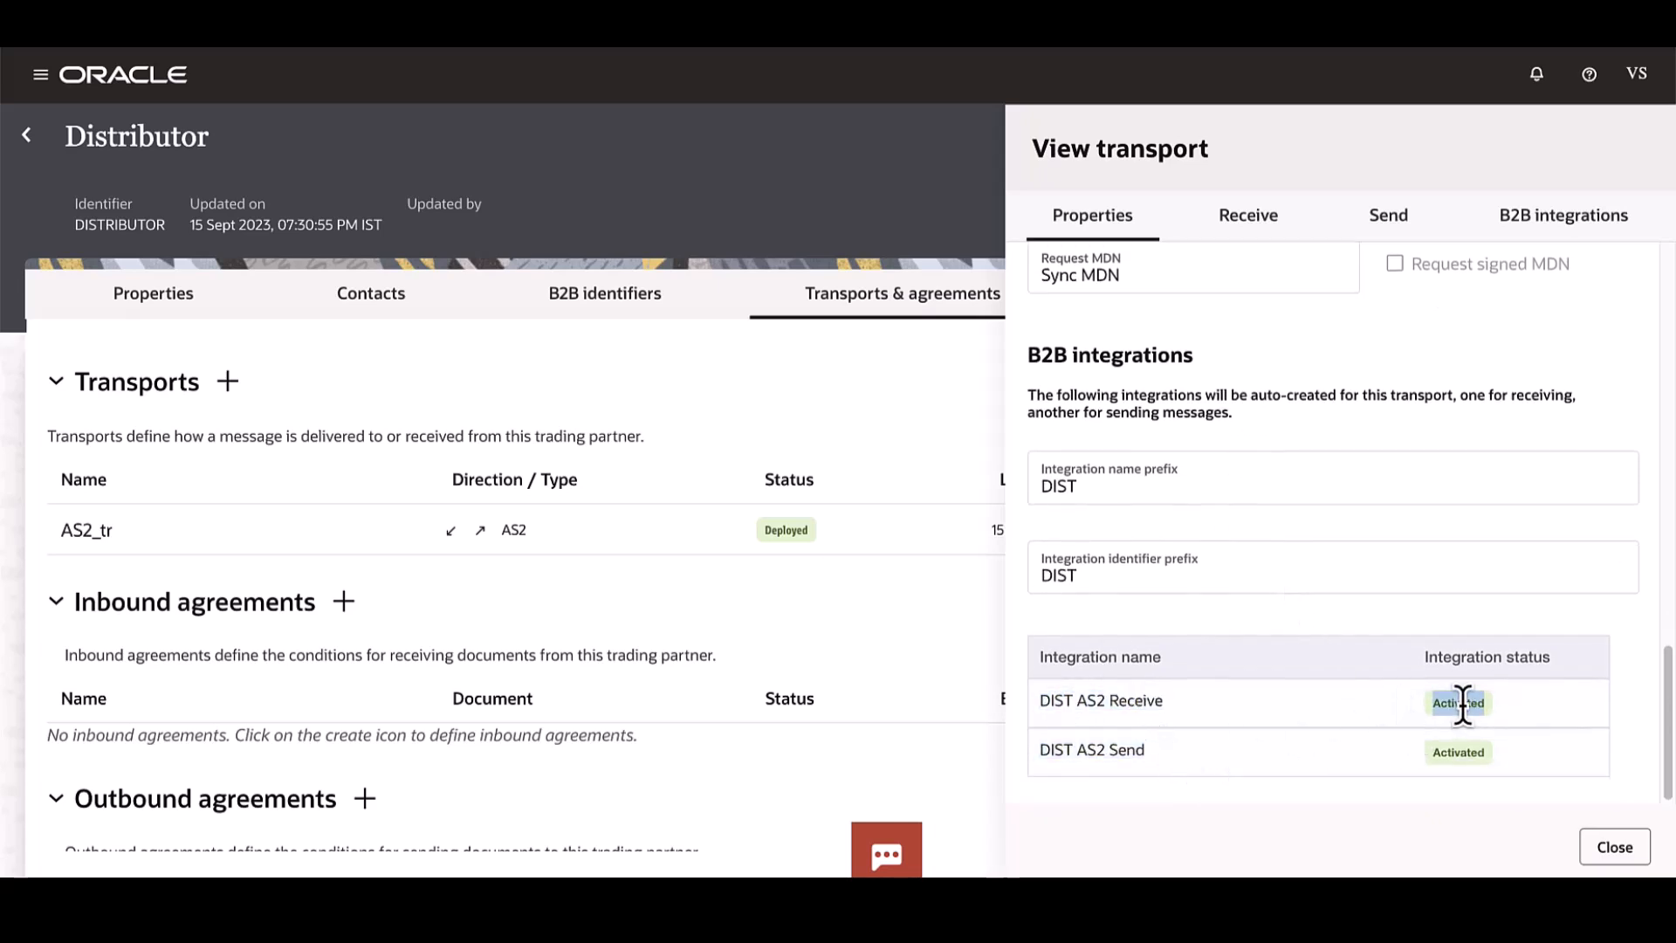
pyautogui.doubleClick(1482, 756)
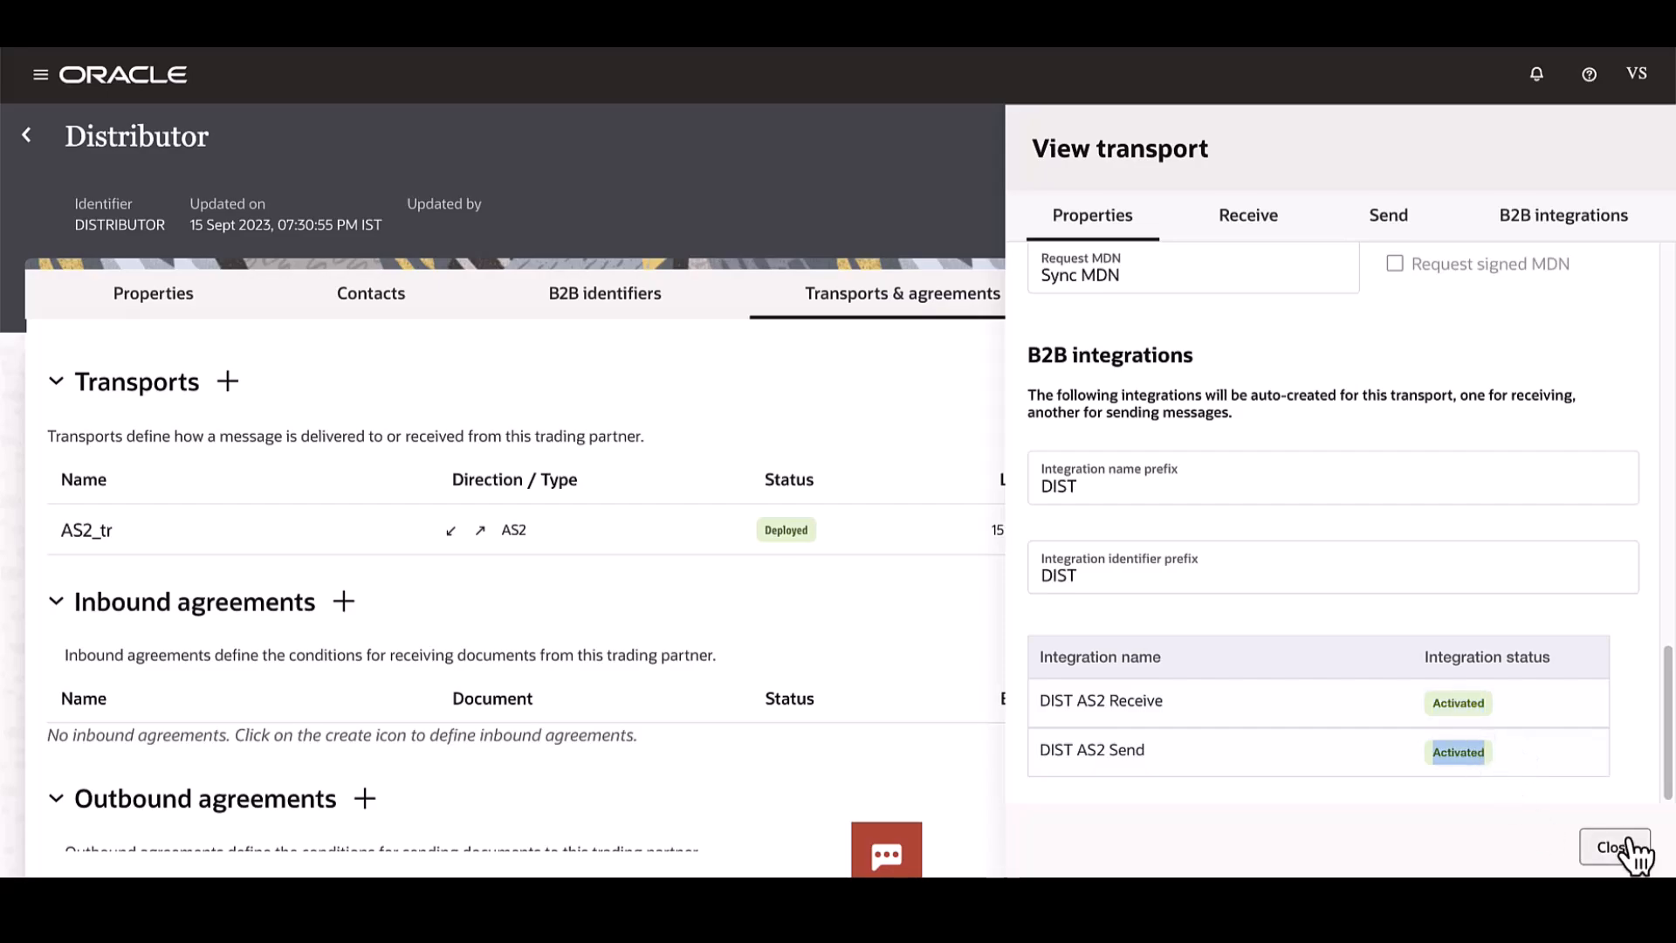